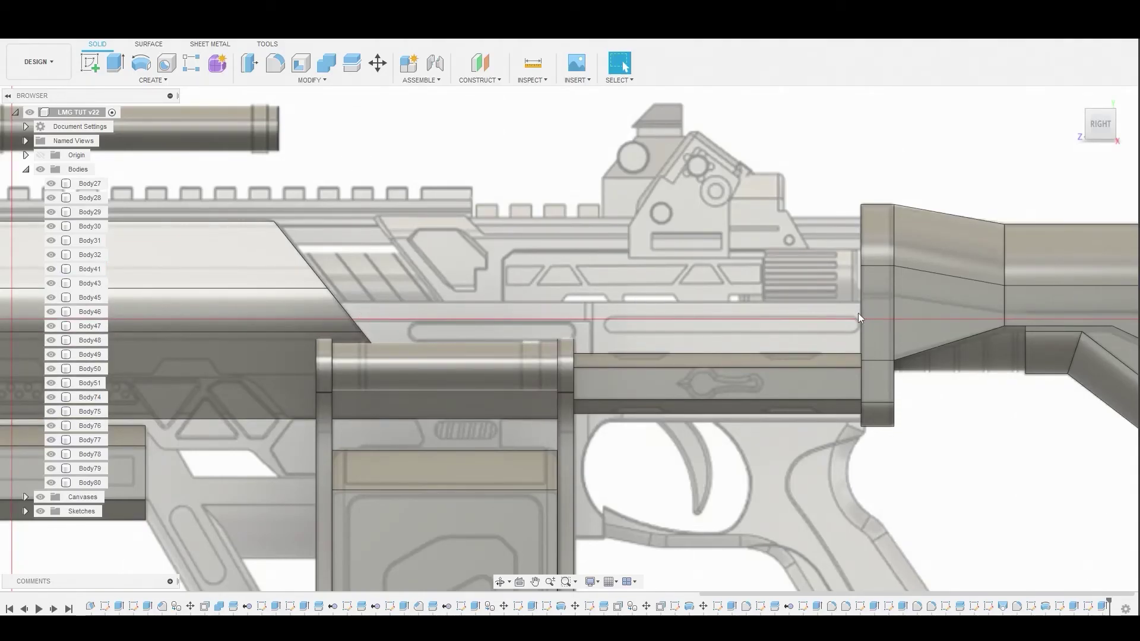
Start a sketch on the plane in the TOP view, rolled so the gun lies horizontal
mouse_move(1114, 101)
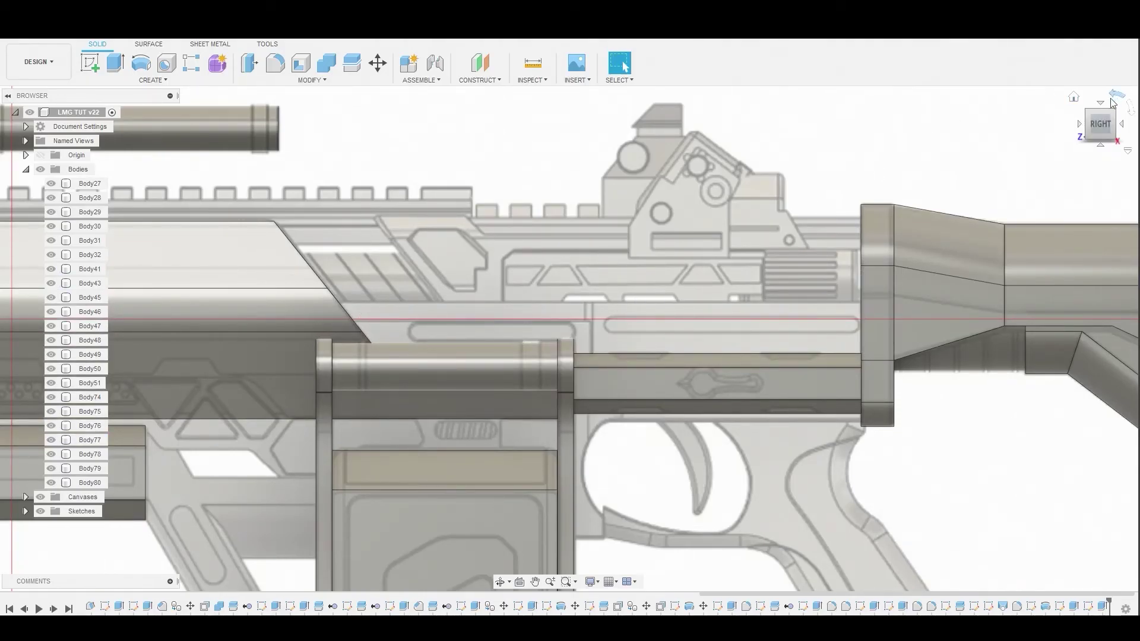
left_click(1101, 103)
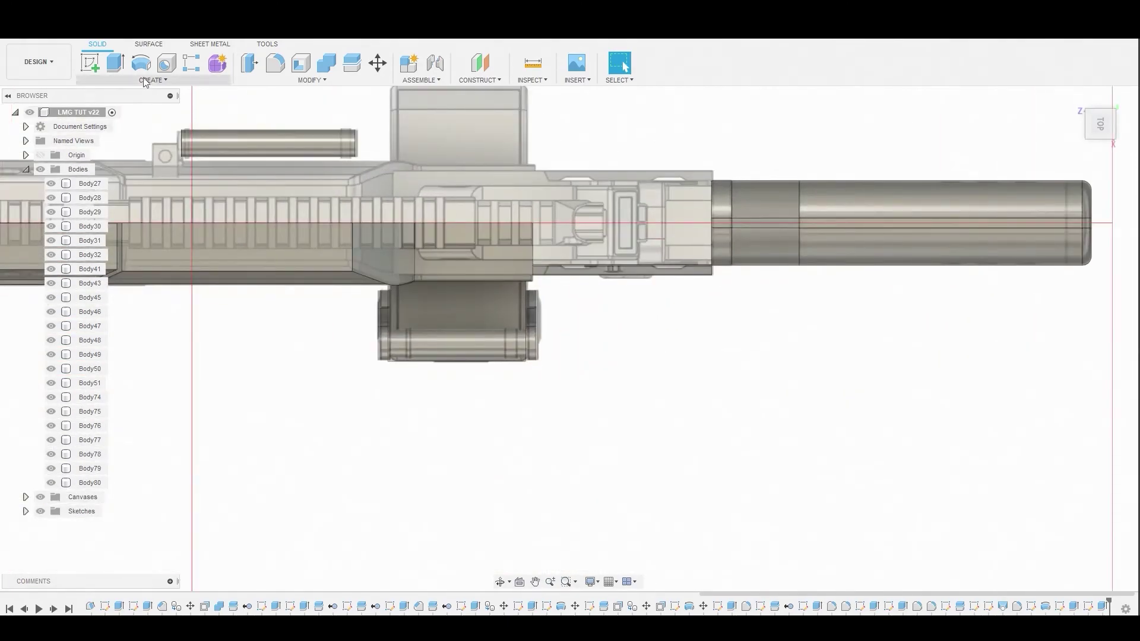
left_click(645, 380)
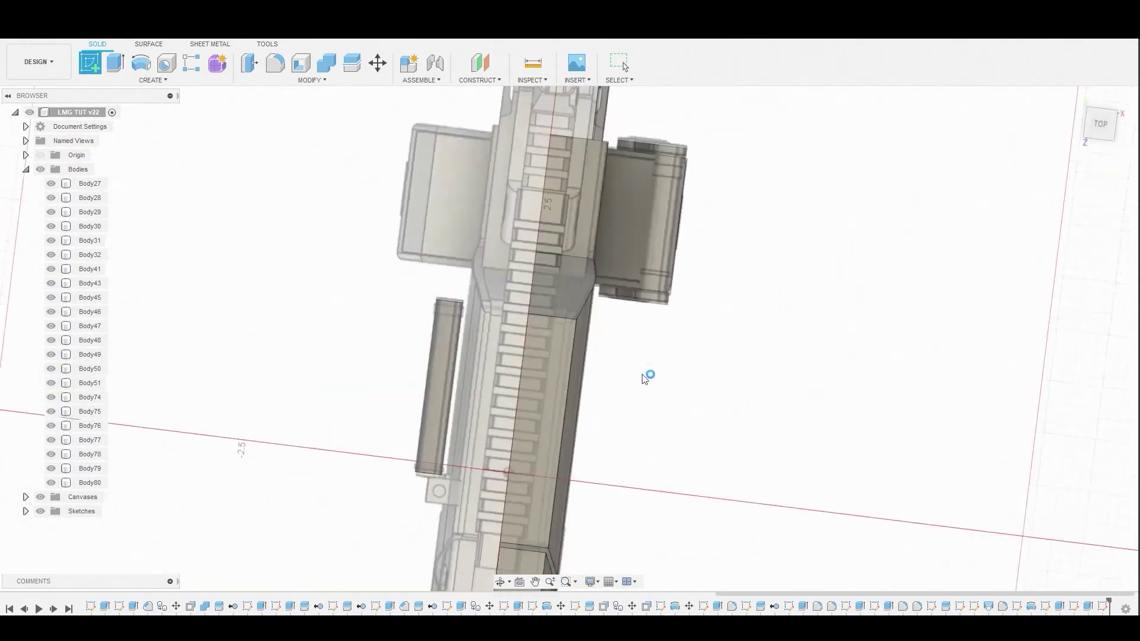
left_click(1132, 110)
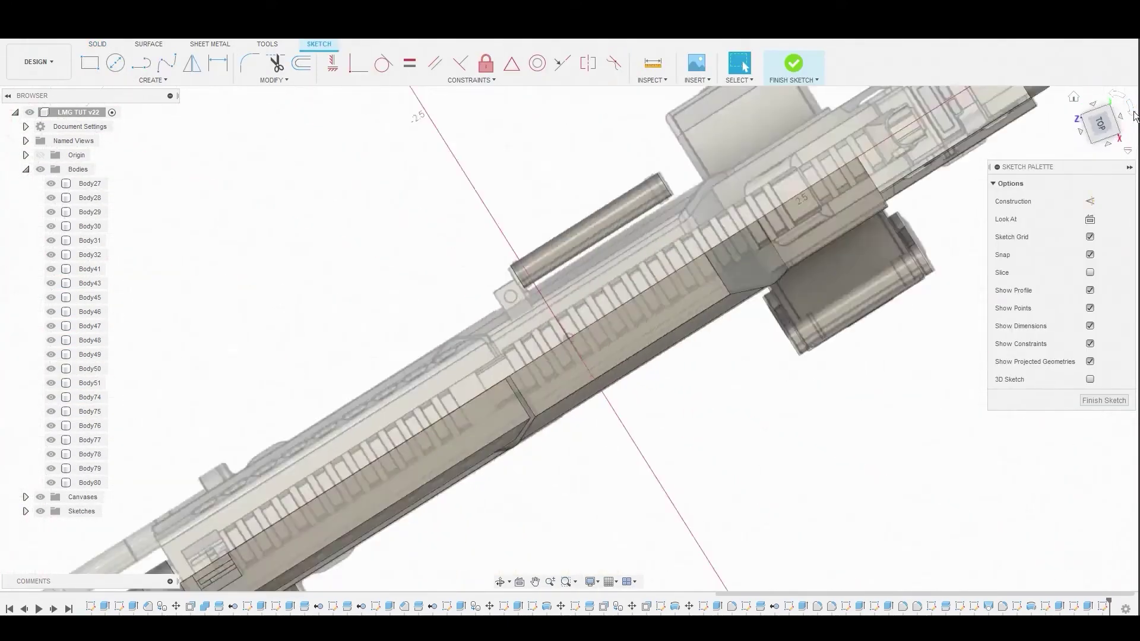
scroll(537, 195, "up", 2)
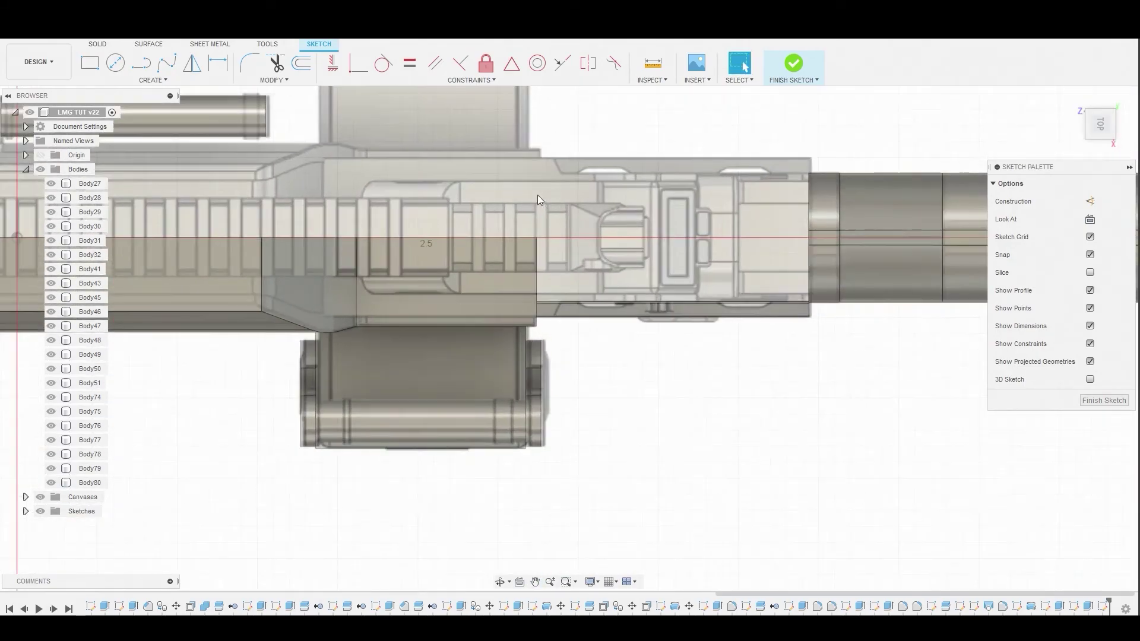
Draw a 3.025 mm by 0.498 mm rectangle over the receiver
key("r")
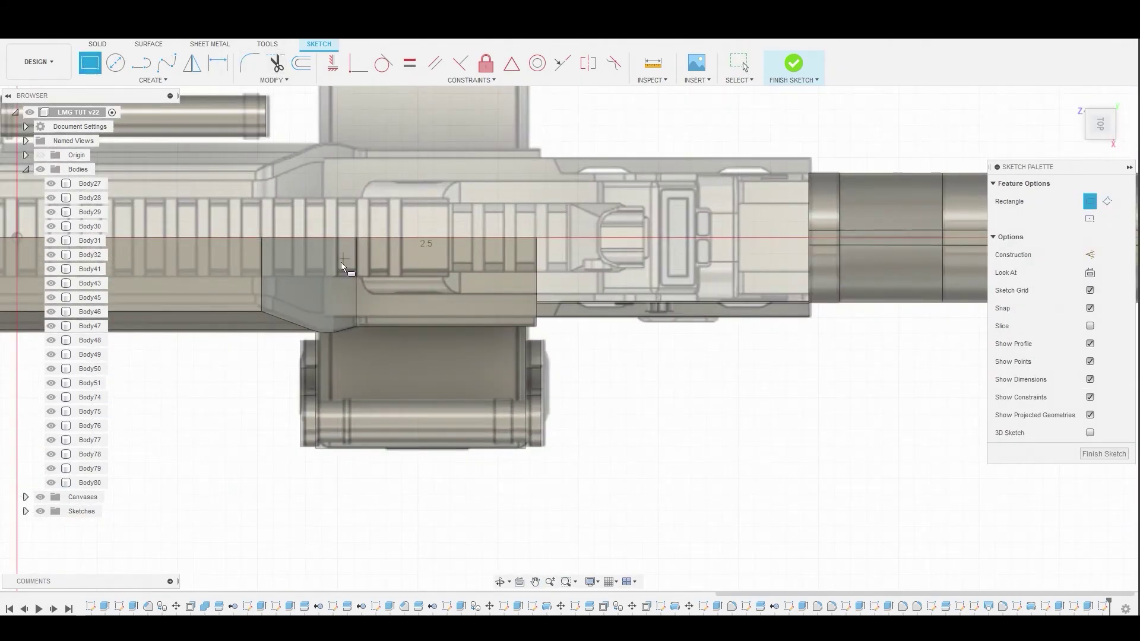
scroll(340, 262, "up", 4)
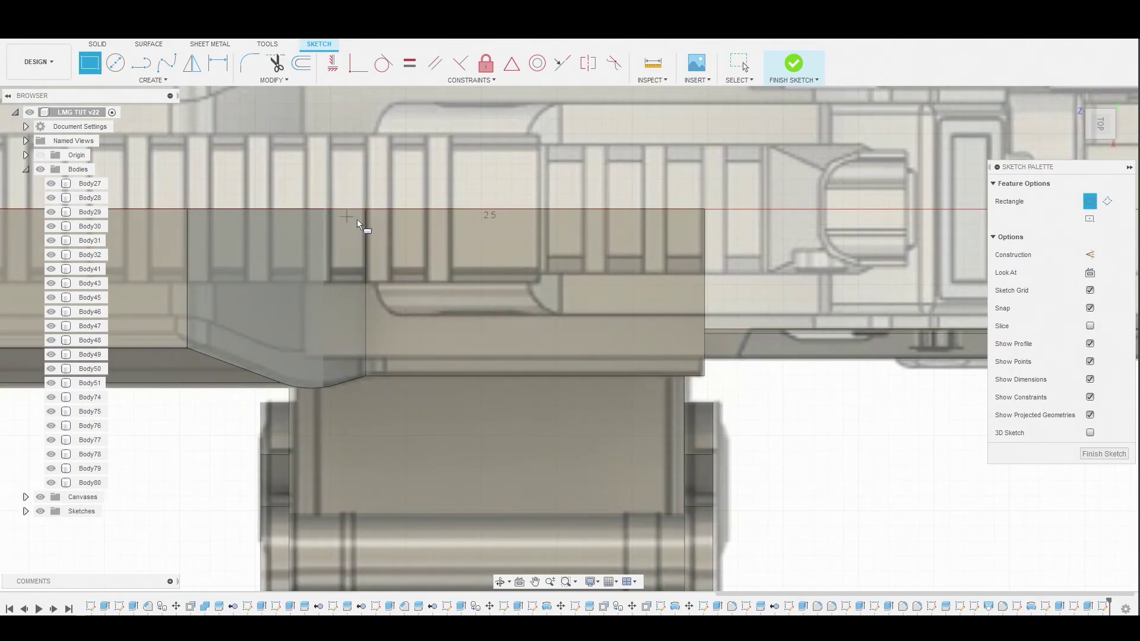
scroll(378, 231, "up", 2)
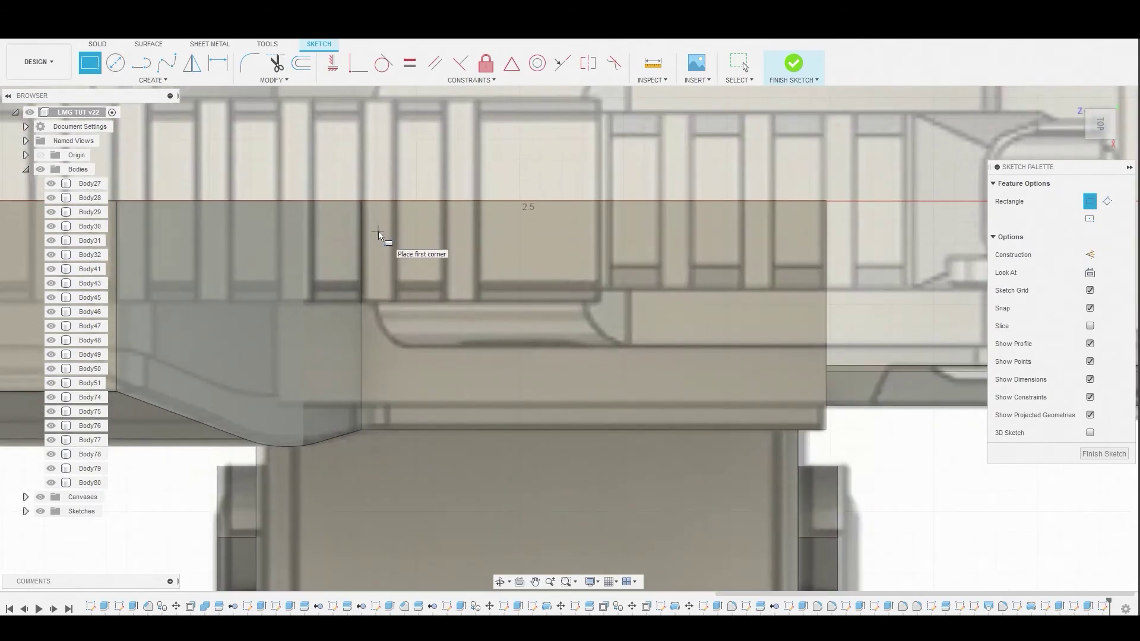
left_click(276, 200)
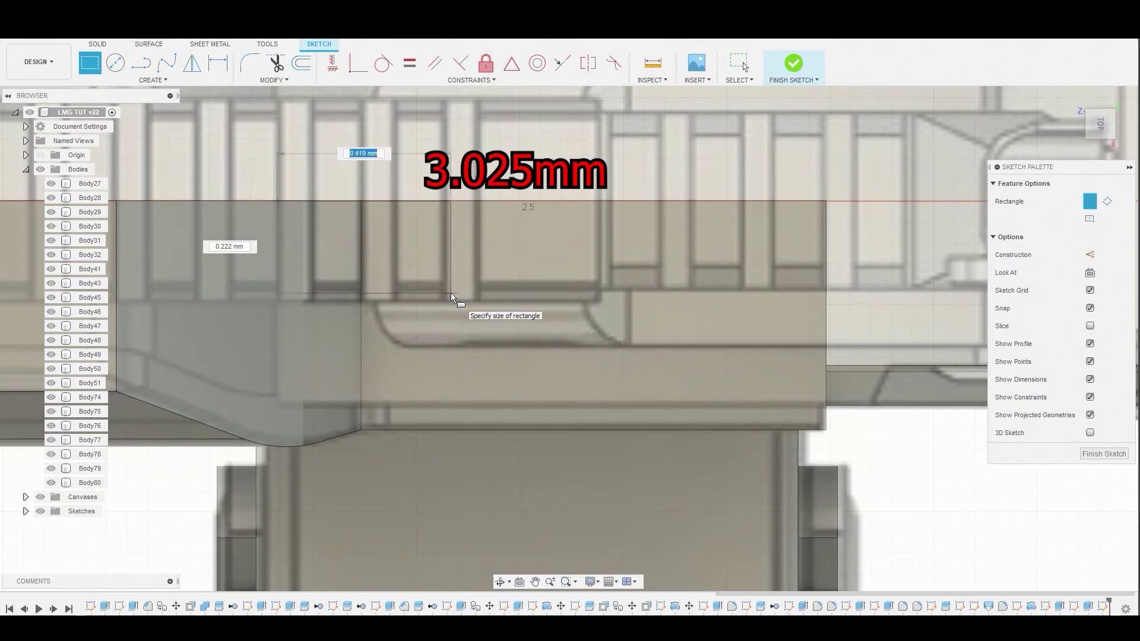
type("3")
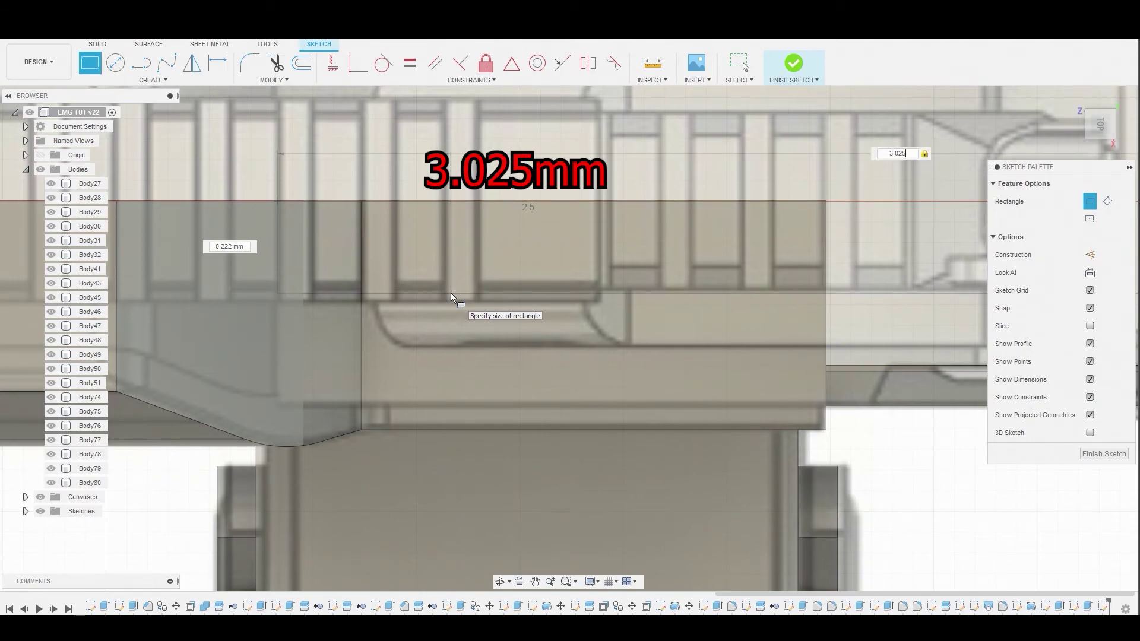
type(".025")
key("Tab")
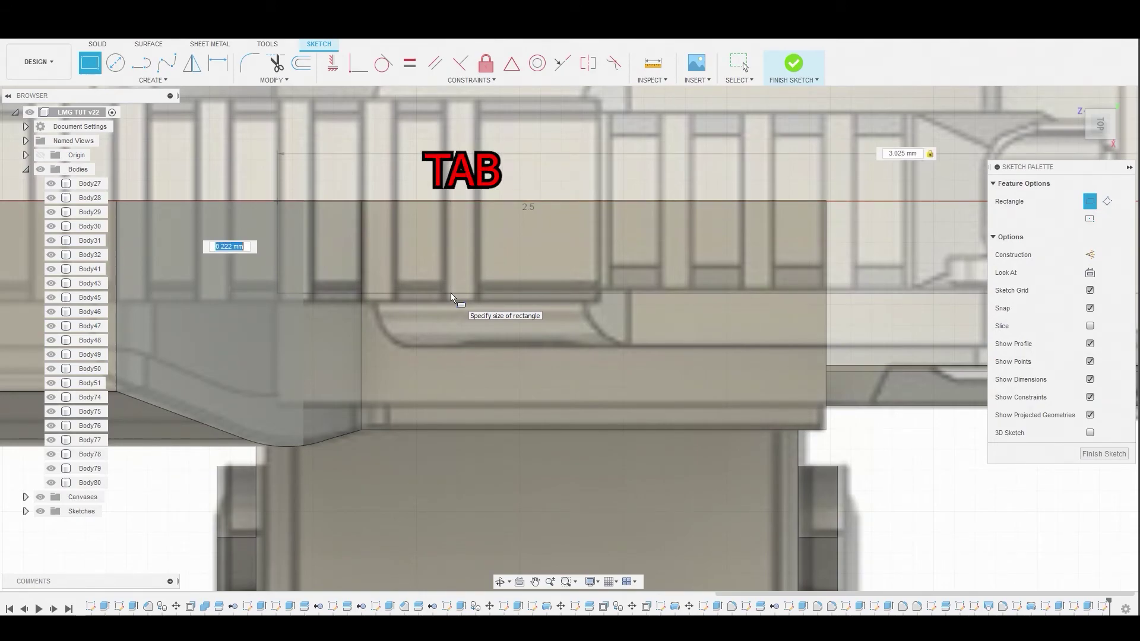
type("0.")
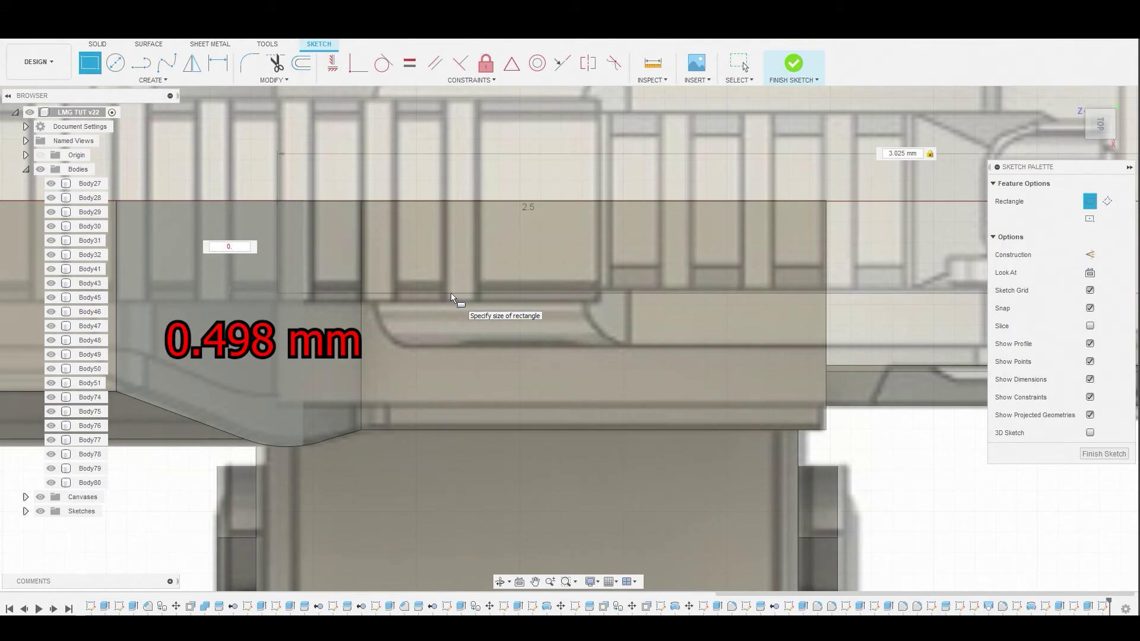
type("498")
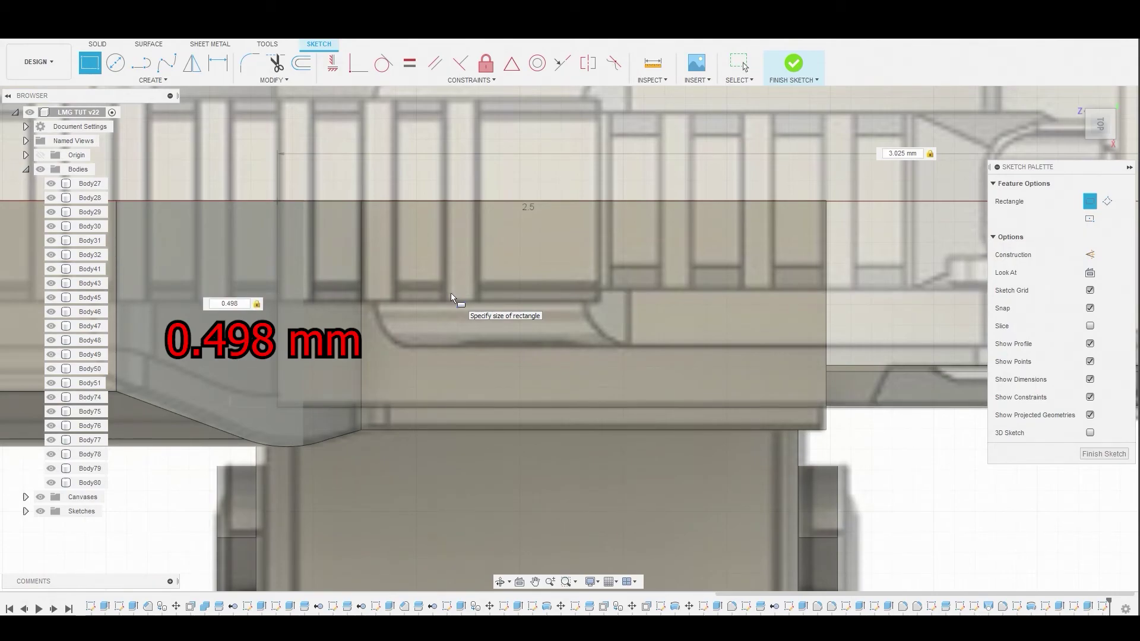
key("Return")
key("Escape")
scroll(448, 293, "down", 3)
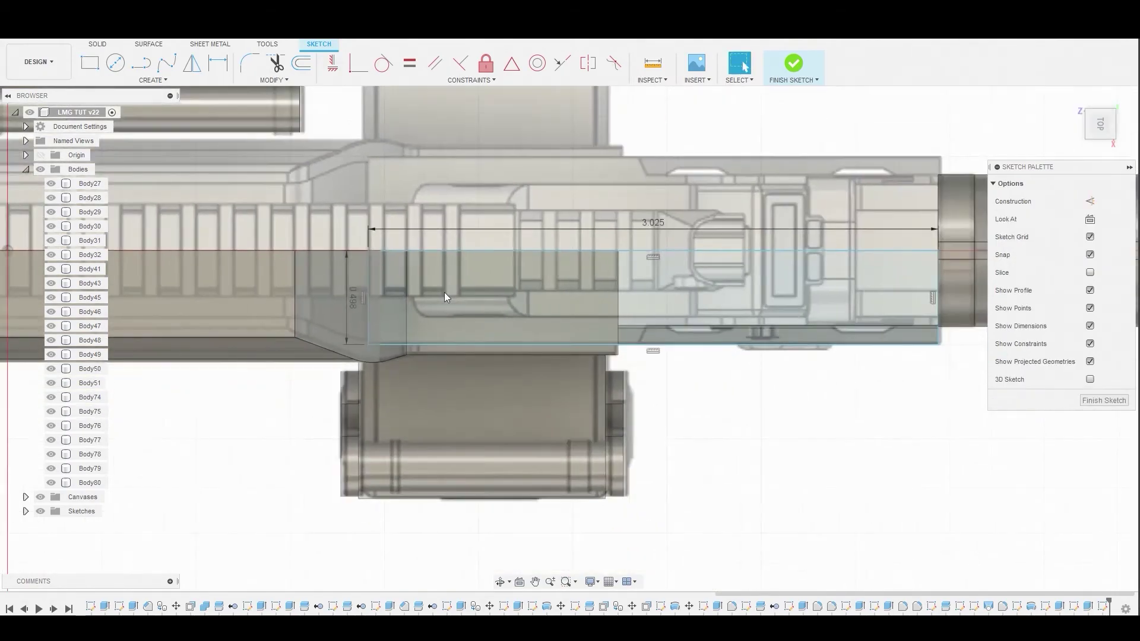
Drag the rectangle's top sketch line slightly upward
middle_click_drag(564, 322, 384, 245)
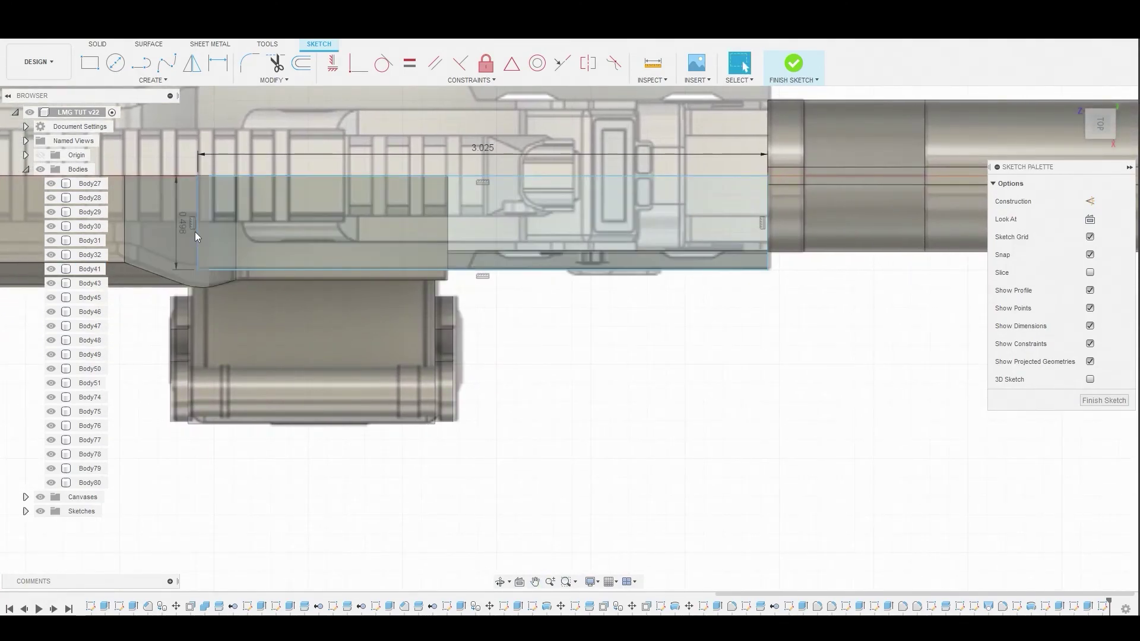
scroll(196, 263, "up", 4)
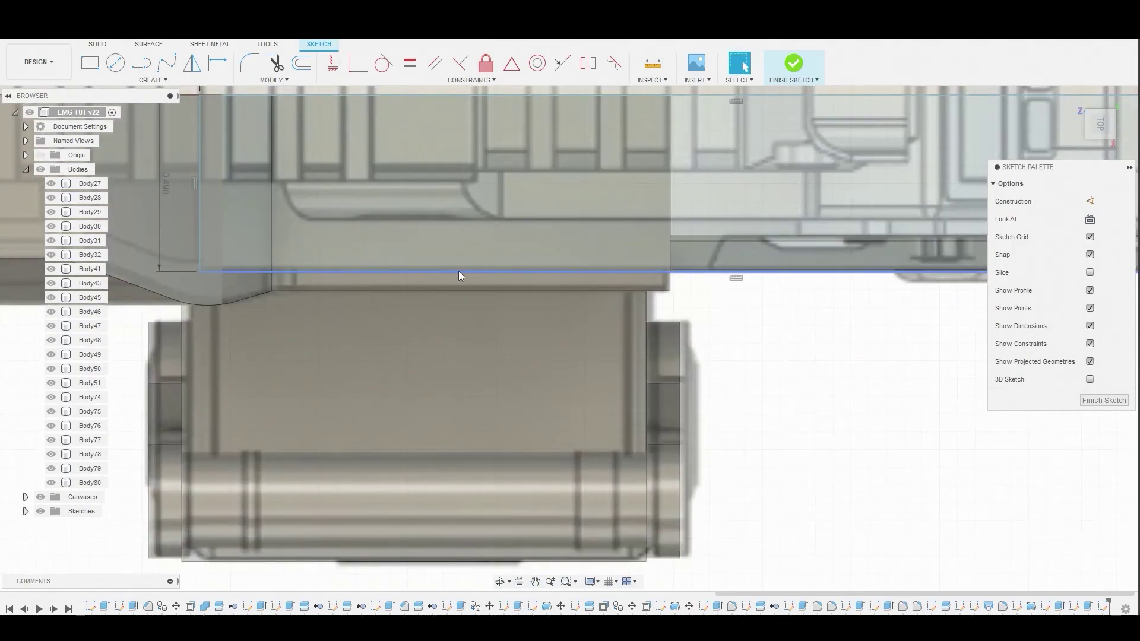
middle_click_drag(766, 261, 440, 295)
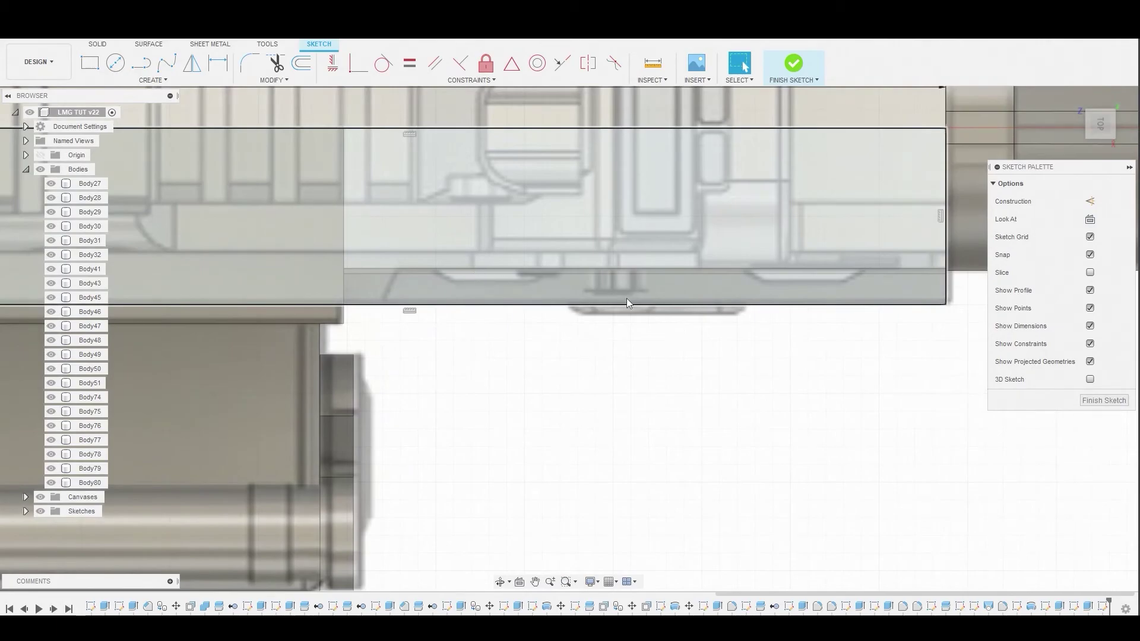
mouse_move(864, 217)
middle_mouse_down()
mouse_move(692, 229)
mouse_move(196, 216)
mouse_move(450, 226)
middle_mouse_up()
scroll(393, 212, "up", 5)
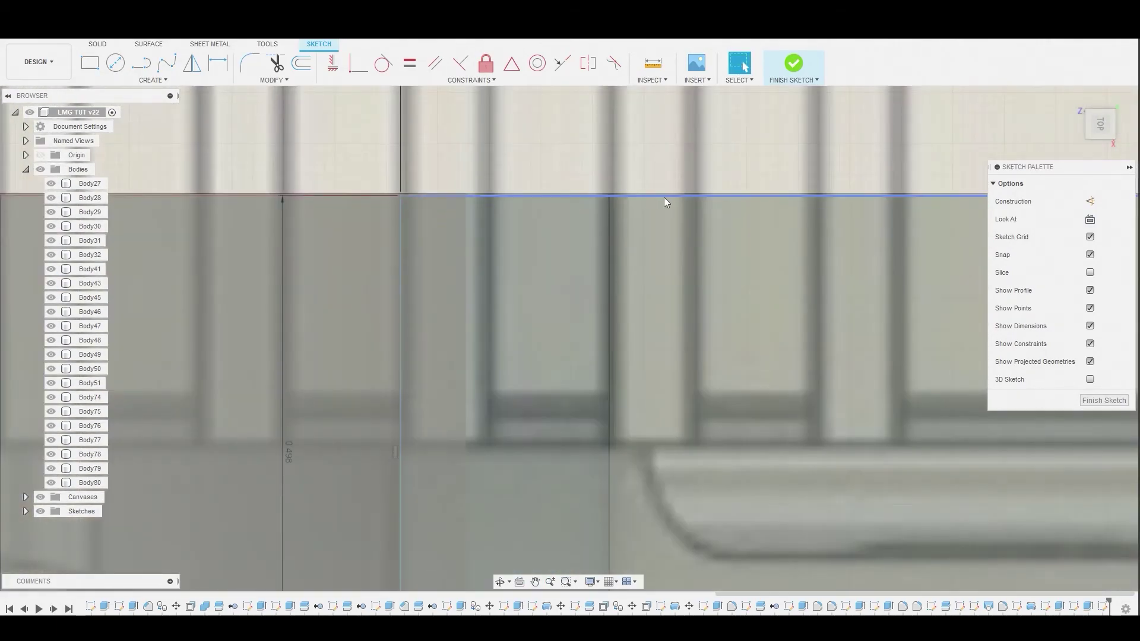
left_click_drag(666, 194, 666, 190)
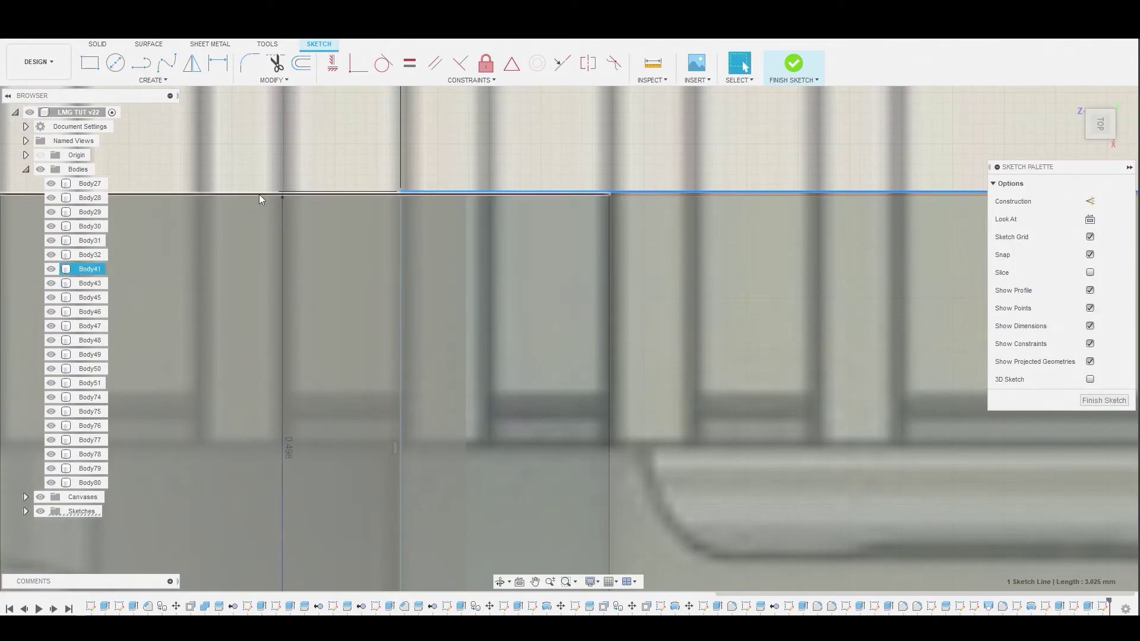
scroll(582, 314, "down", 3)
scroll(580, 322, "down", 2)
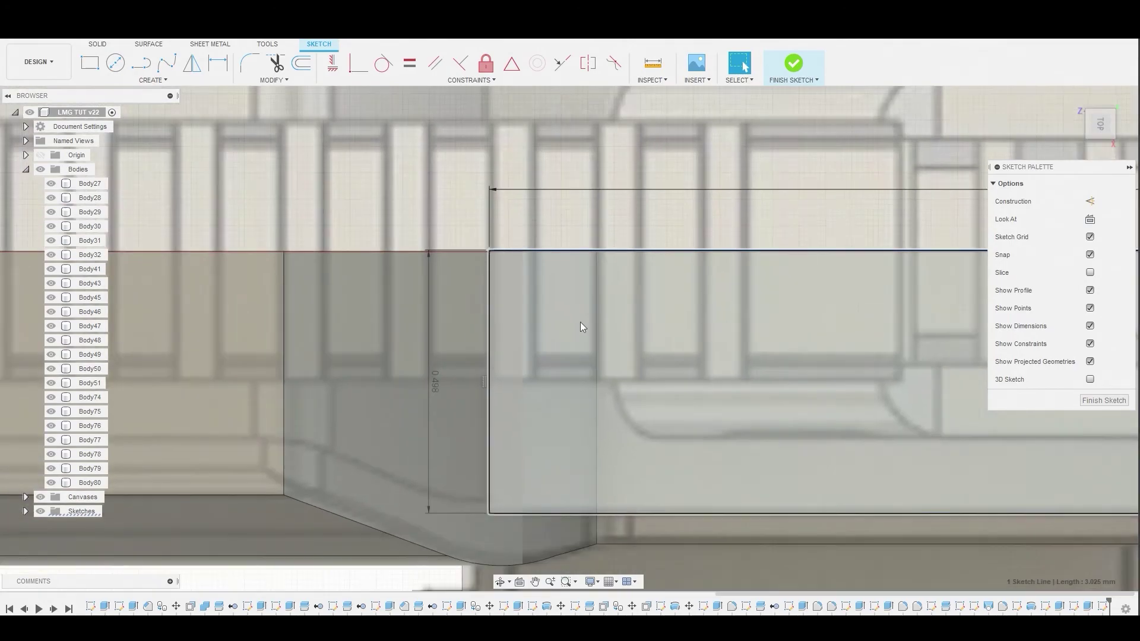
Bring the receiver's lower body into view and activate the Line tool
mouse_move(654, 376)
middle_mouse_down()
mouse_move(457, 257)
mouse_move(554, 333)
middle_mouse_up()
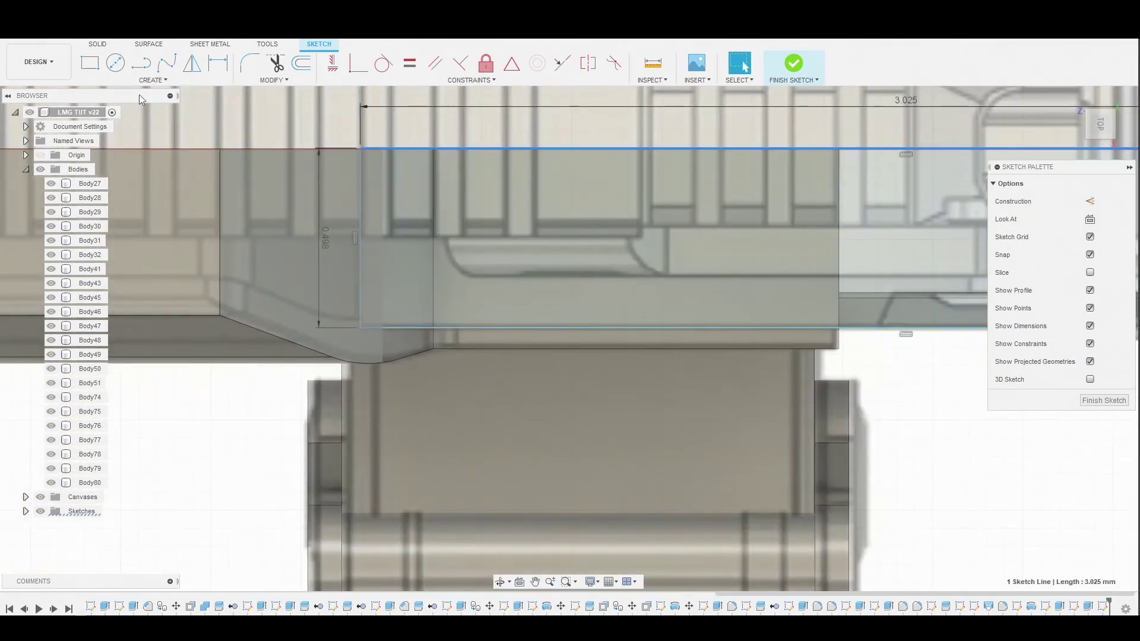
middle_click_drag(551, 303, 247, 254)
key("l")
scroll(537, 266, "up", 5)
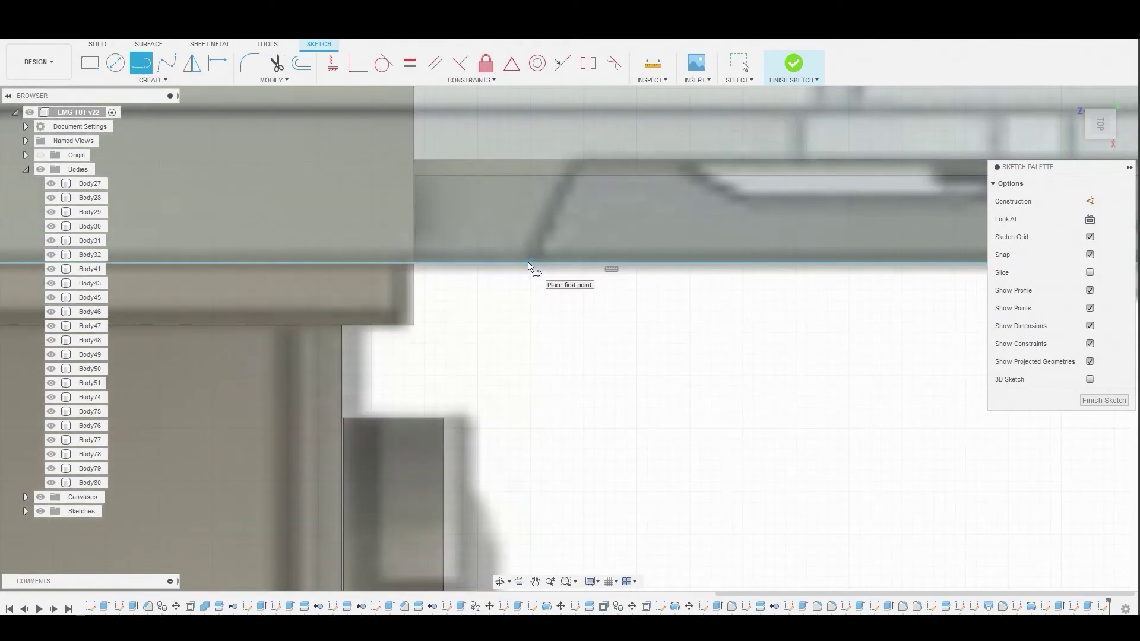
Draw an angled line and a horizontal line bevelling the rectangle's left end, closing at the right corner
left_click(527, 261)
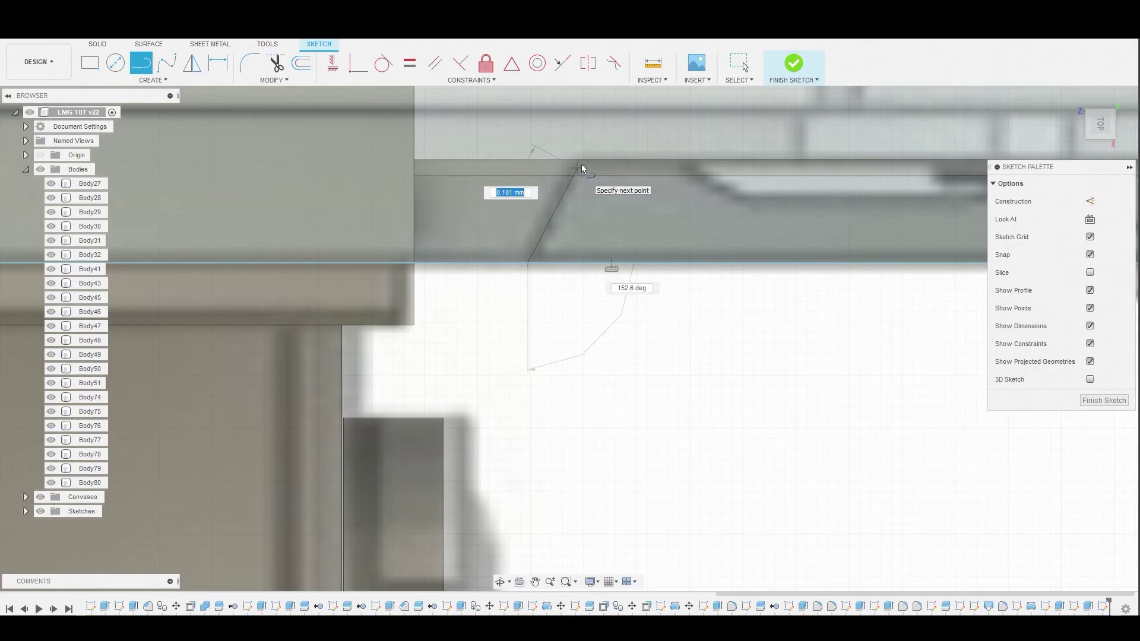
scroll(583, 167, "down", 3)
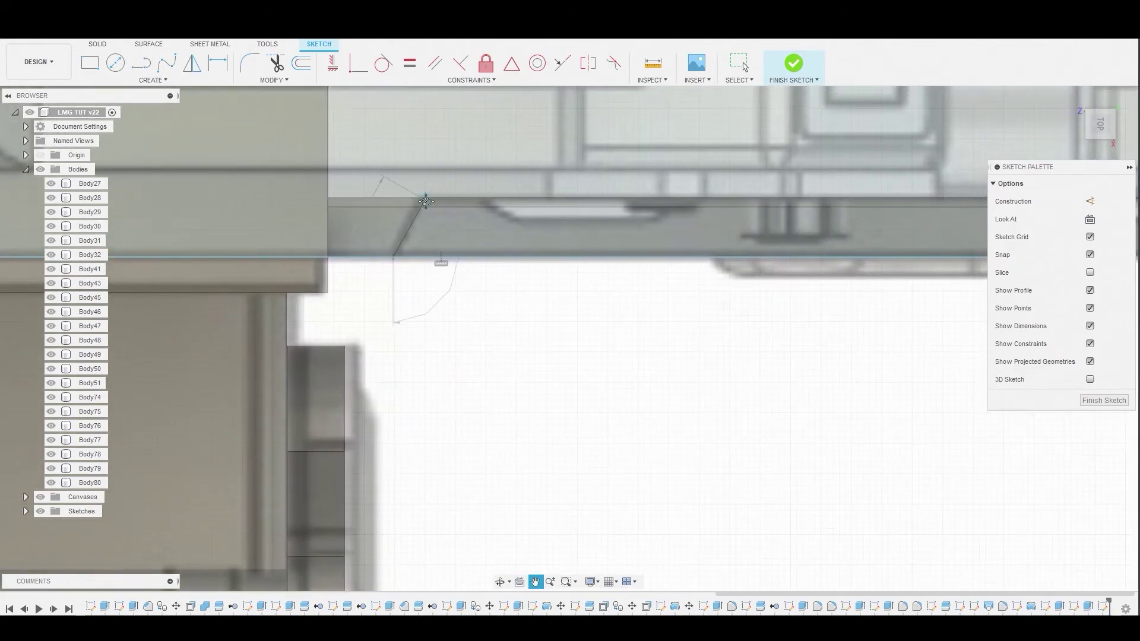
left_click(426, 196)
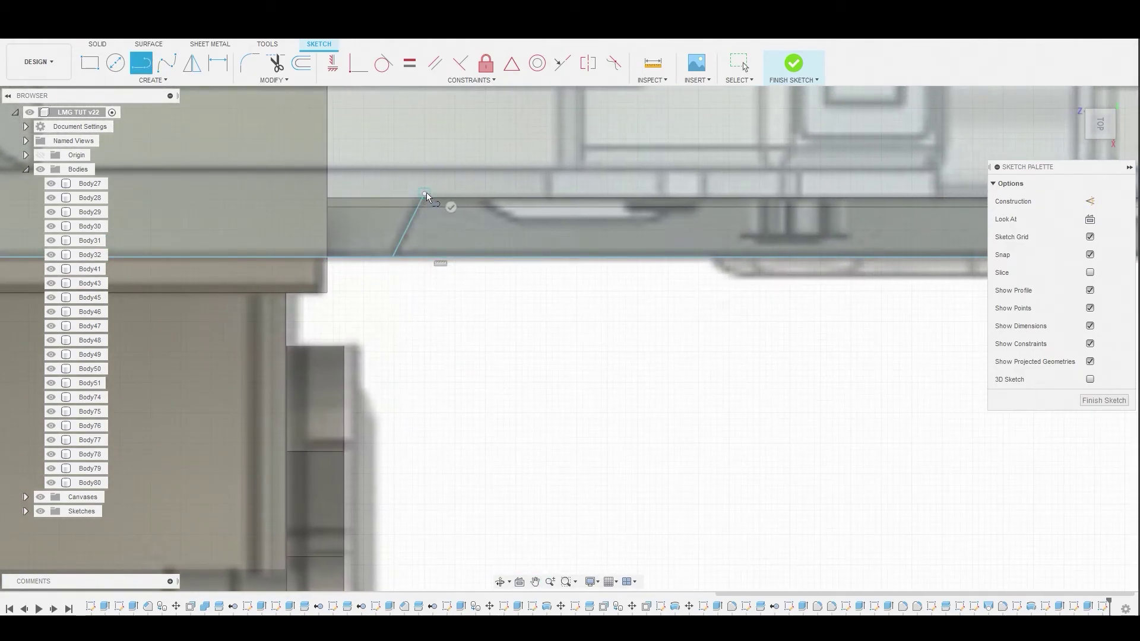
scroll(451, 225, "up", 3)
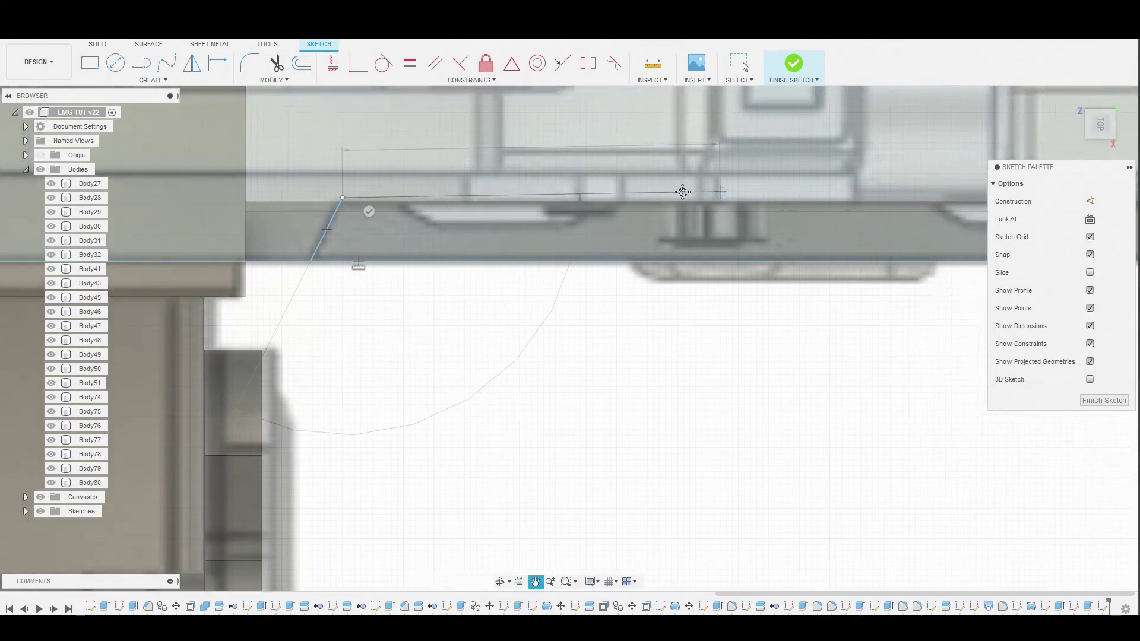
scroll(451, 225, "down", 2)
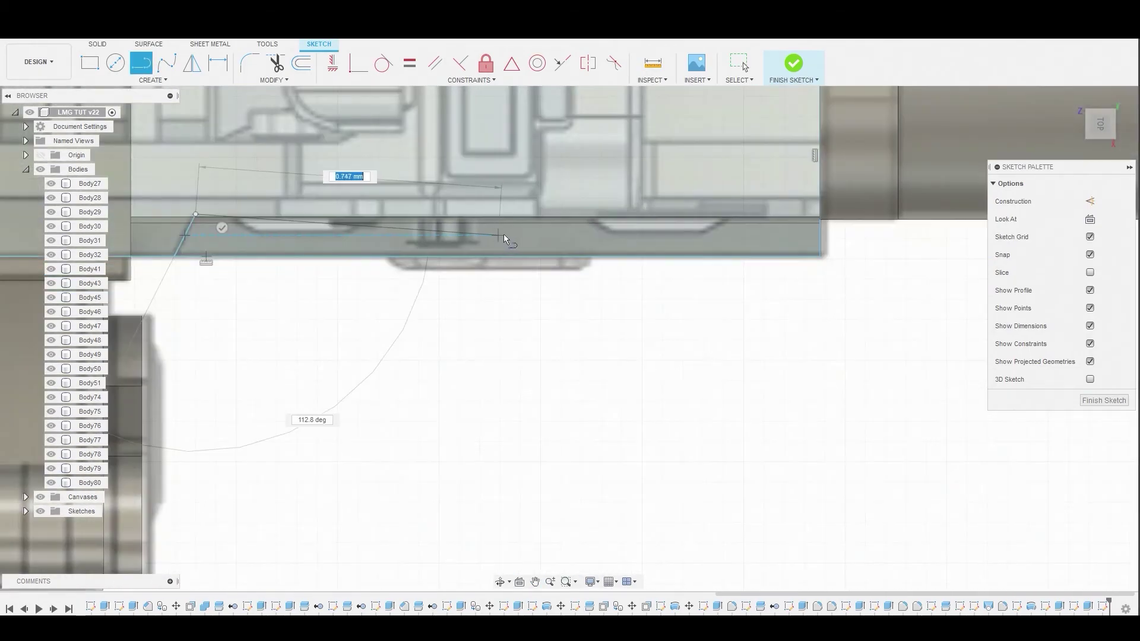
left_click(823, 217)
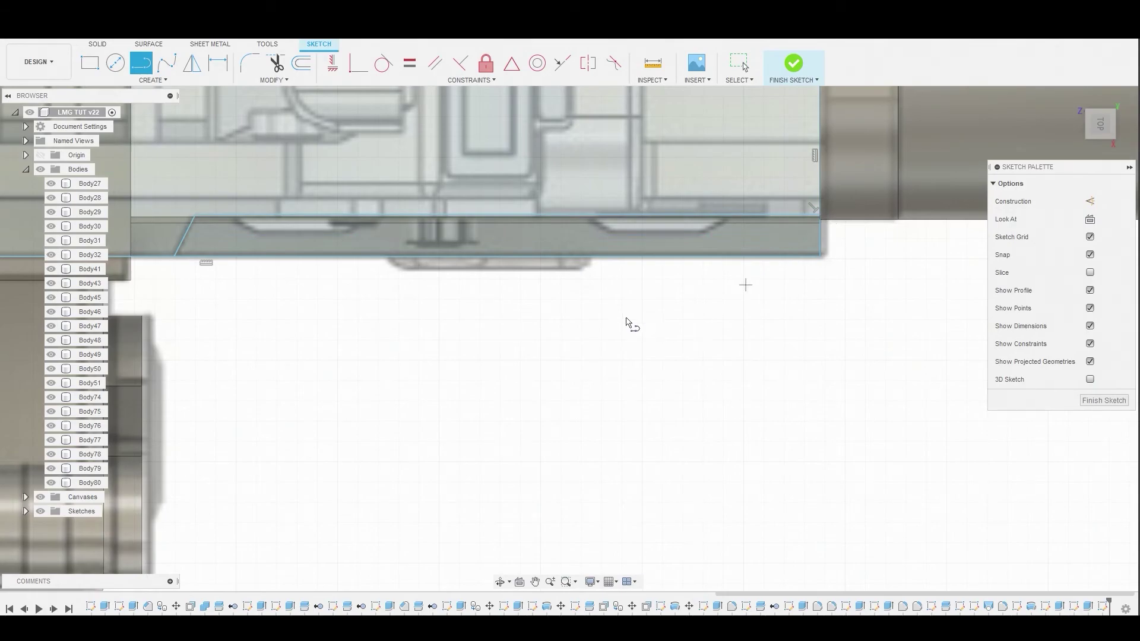
right_click(390, 360)
left_click(433, 359)
scroll(234, 298, "down", 2)
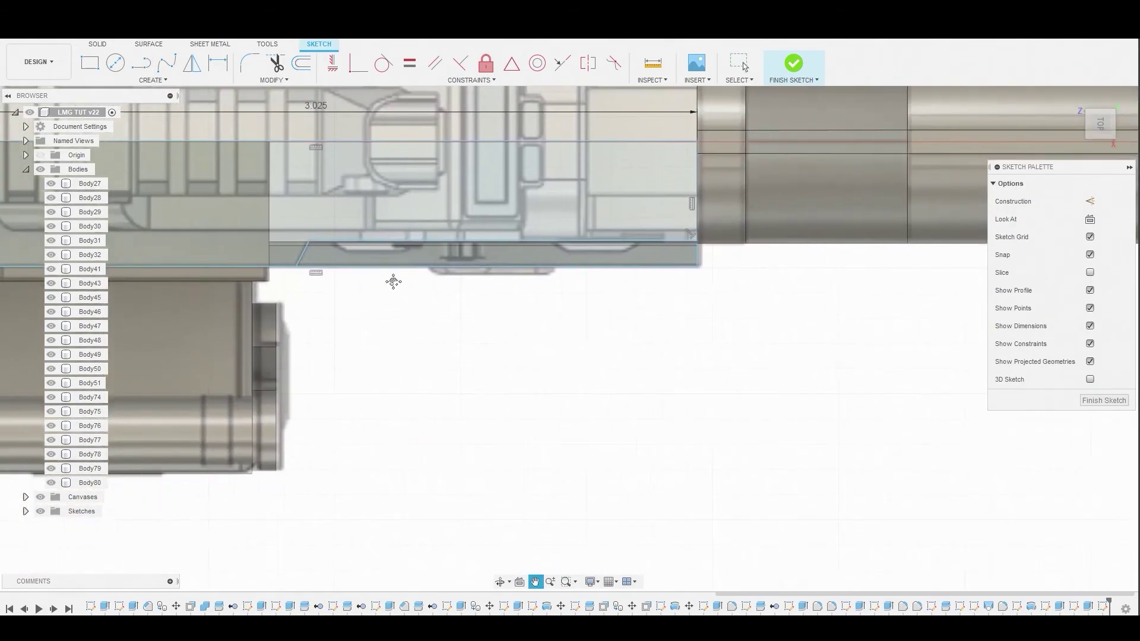
scroll(361, 283, "up", 3)
Press Pull the panel profile two-sided, 0.099 mm and 0.20 mm
left_click(452, 190)
right_click(453, 190)
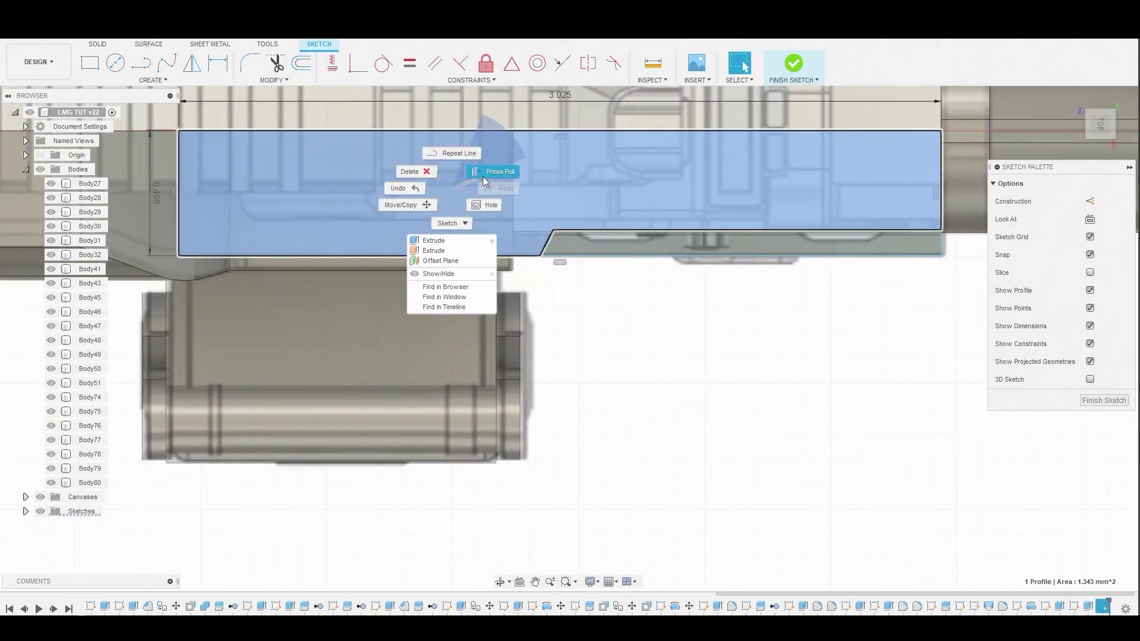
left_click(502, 177)
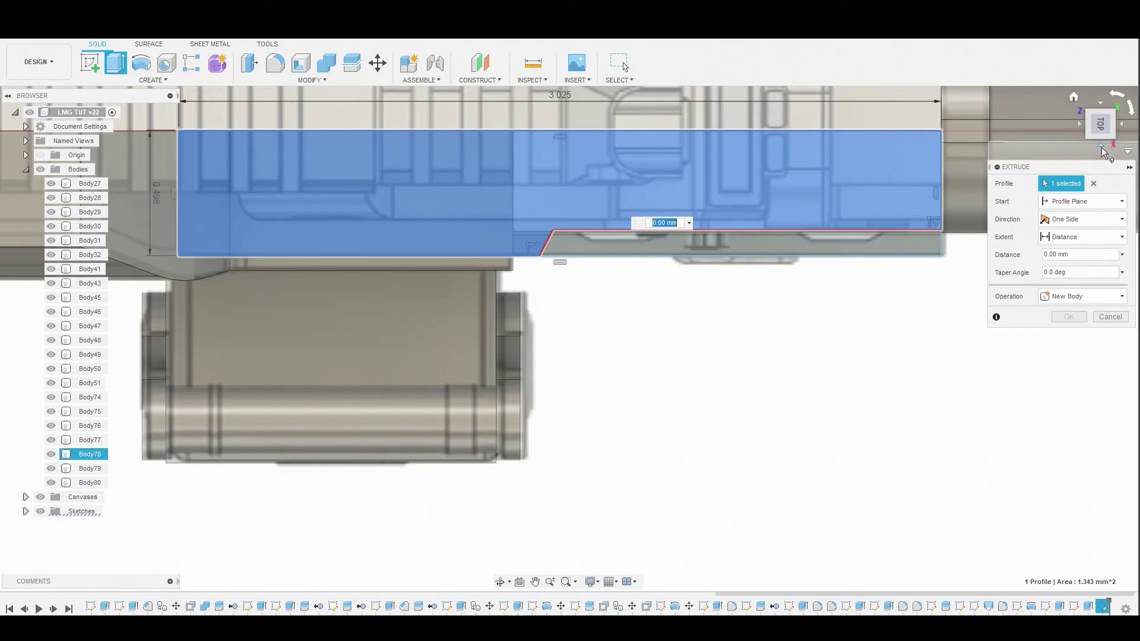
left_click(1102, 152)
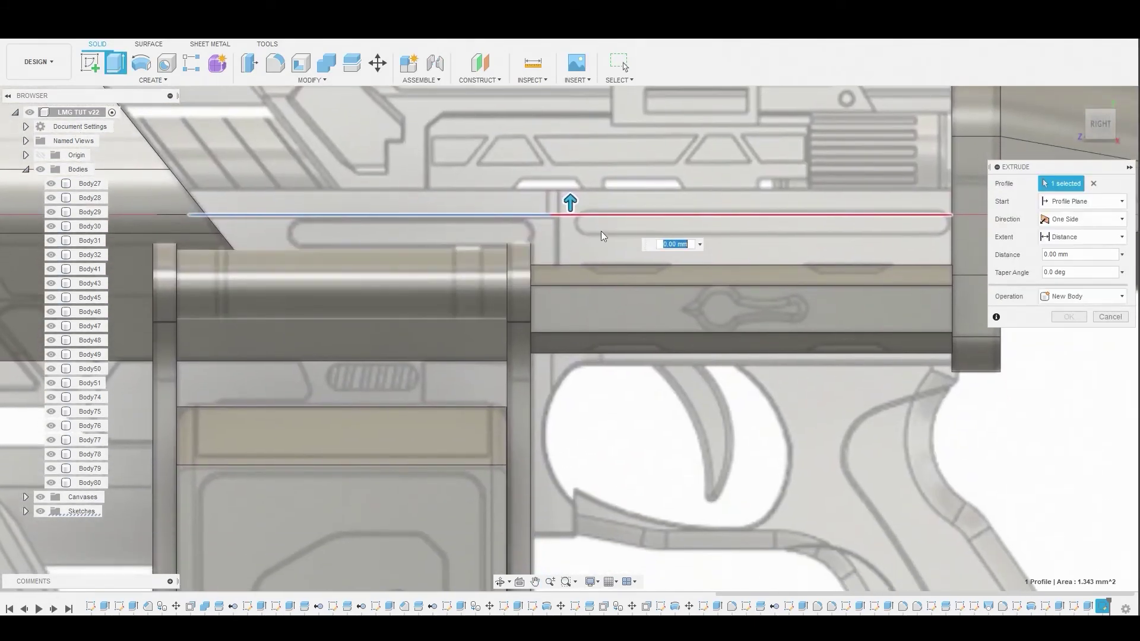
left_click_drag(570, 202, 568, 176)
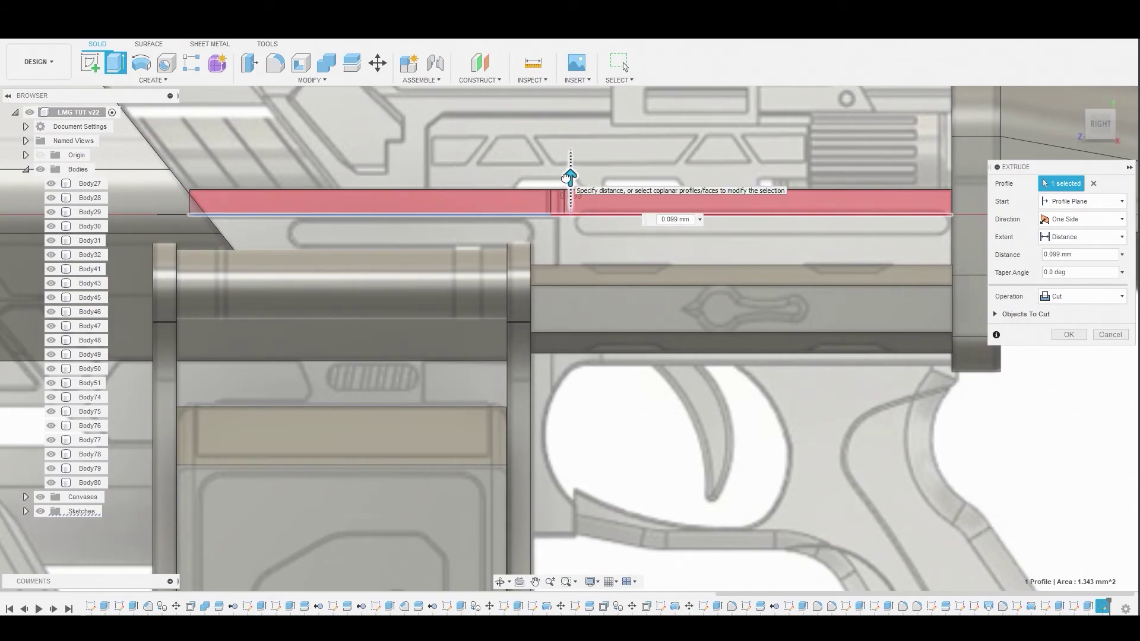
left_click(675, 218)
left_click(1089, 219)
left_click(1073, 250)
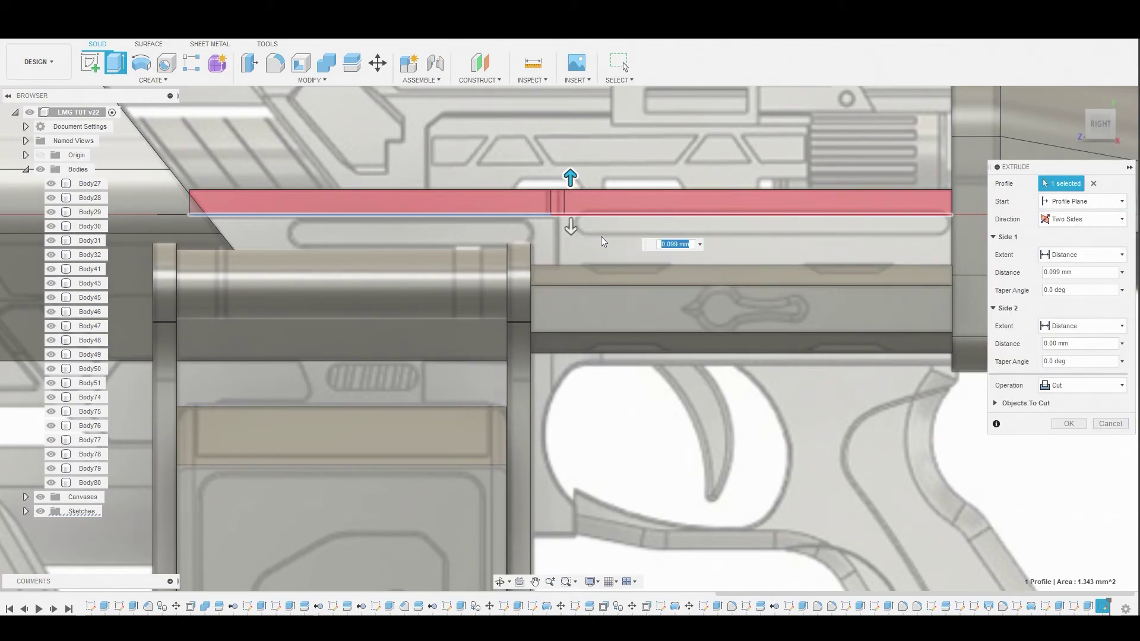
left_click_drag(570, 227, 573, 278)
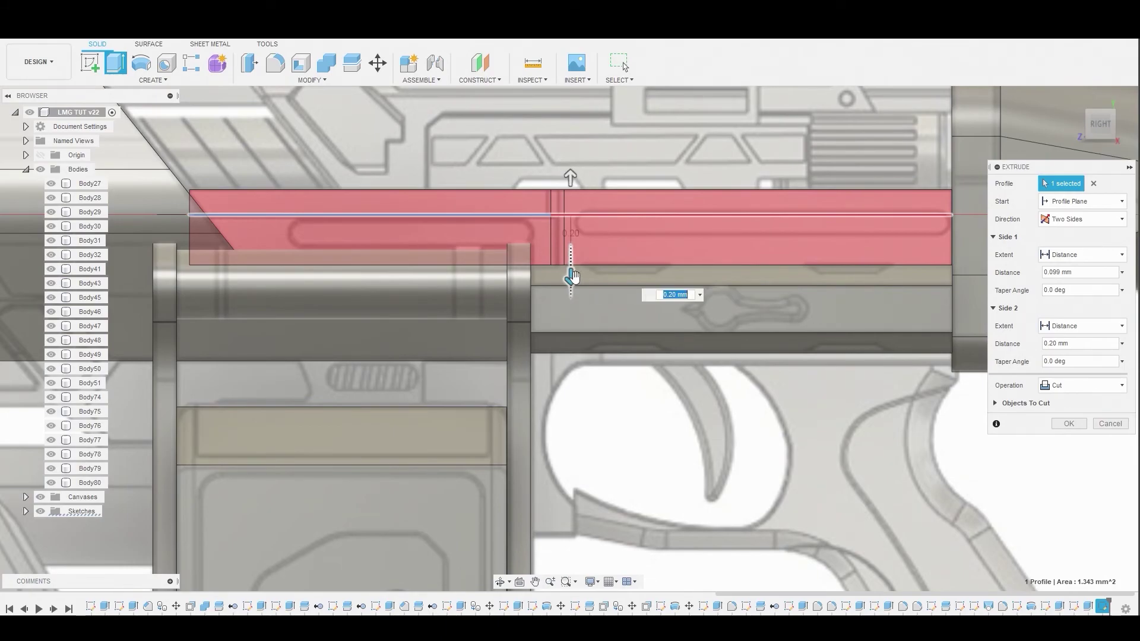
Create the extrusion as new body Body81 and hide the Canvases
left_click(1095, 386)
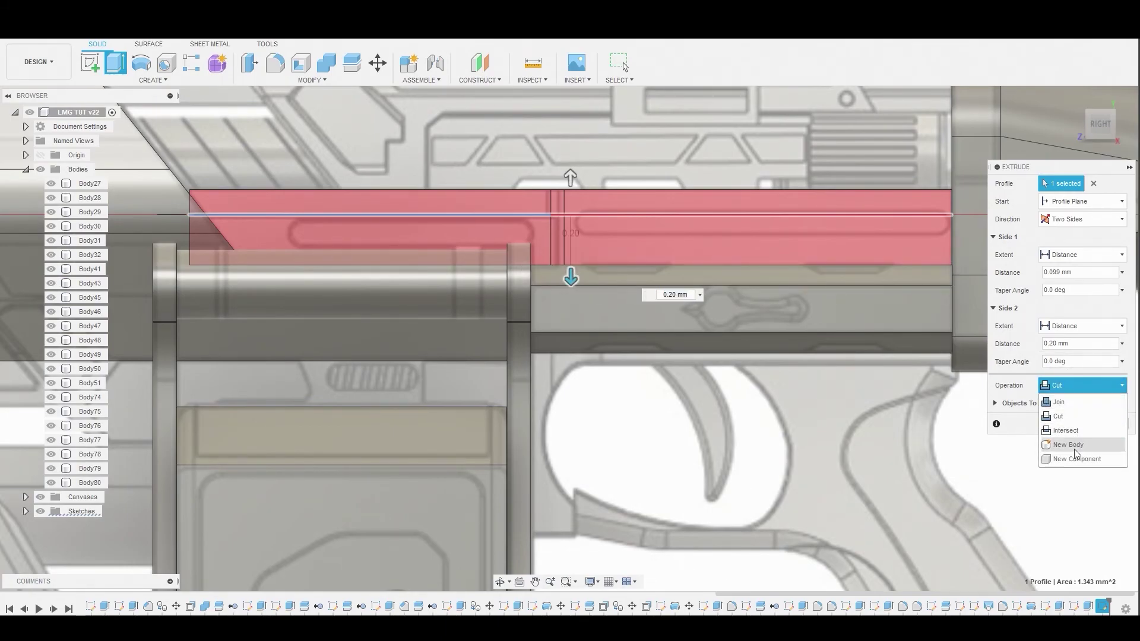
left_click(1069, 445)
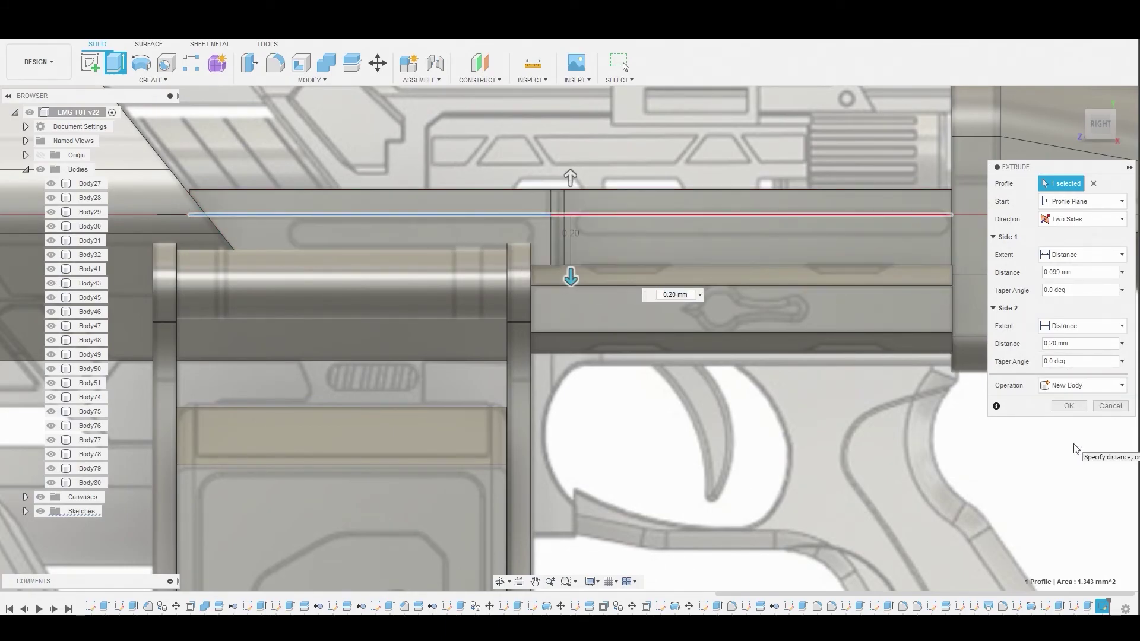
left_click(1069, 406)
scroll(631, 288, "down", 3)
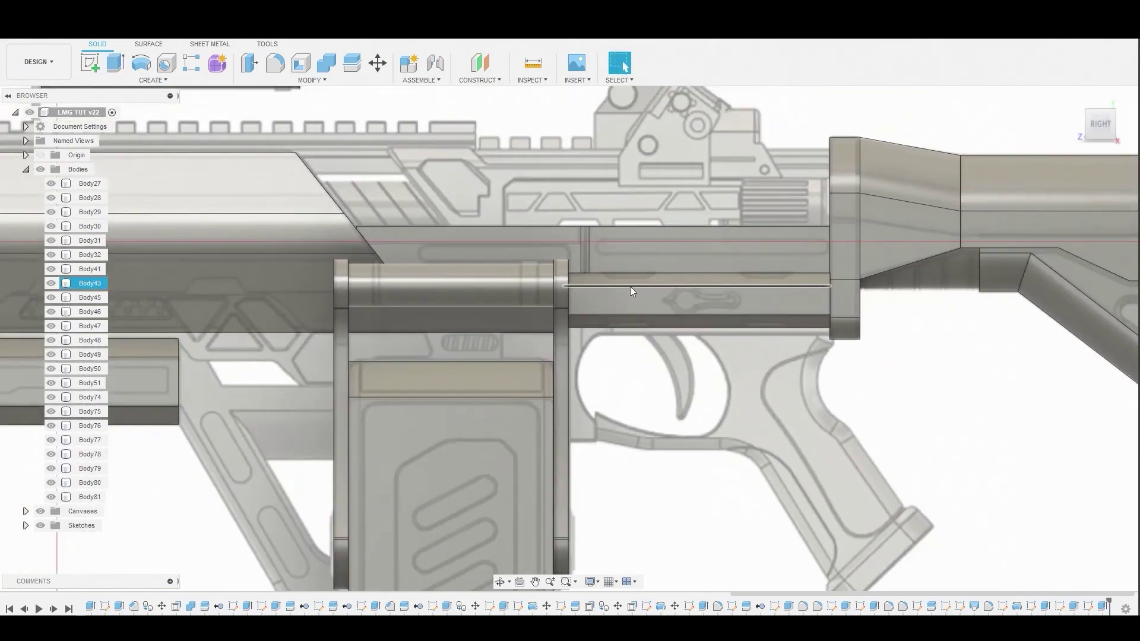
left_click(89, 497)
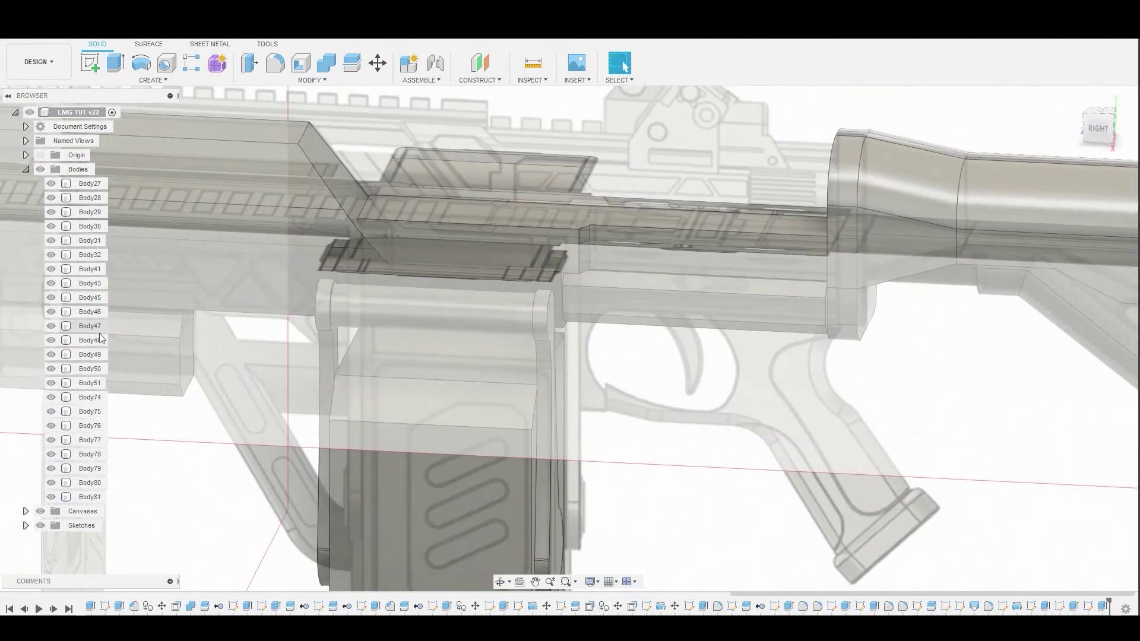
left_click(40, 512)
Start a sketch on the receiver's side face and show the Canvases again
left_click(533, 287)
mouse_move(533, 288)
middle_mouse_down("shift")
mouse_move(570, 279)
mouse_move(550, 287)
middle_mouse_up("shift")
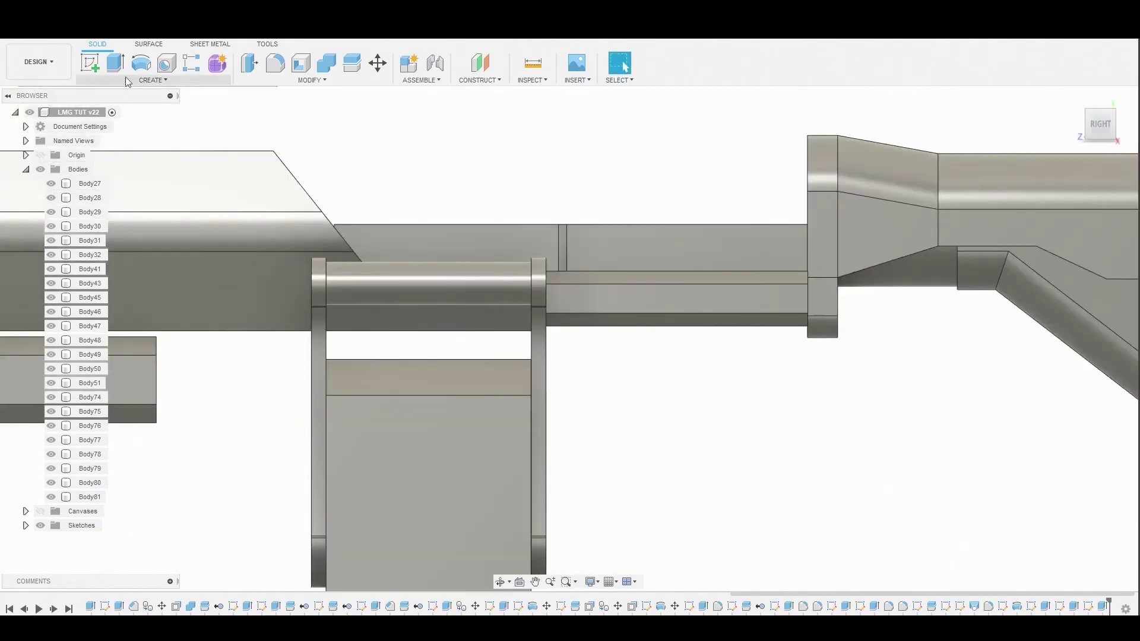
left_click(417, 240)
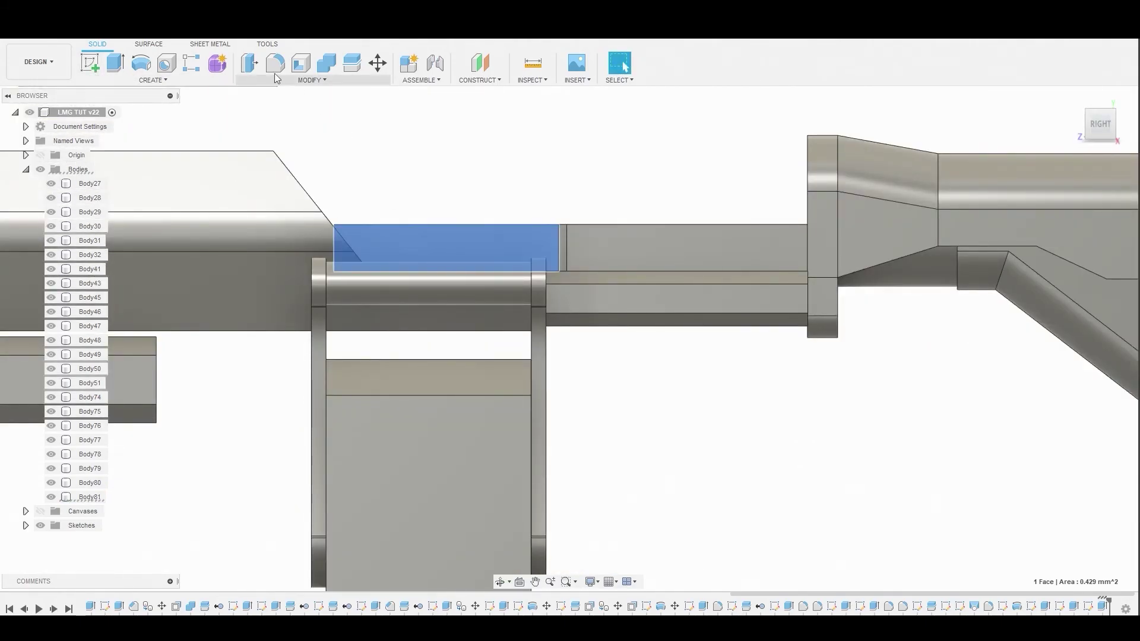
left_click(87, 65)
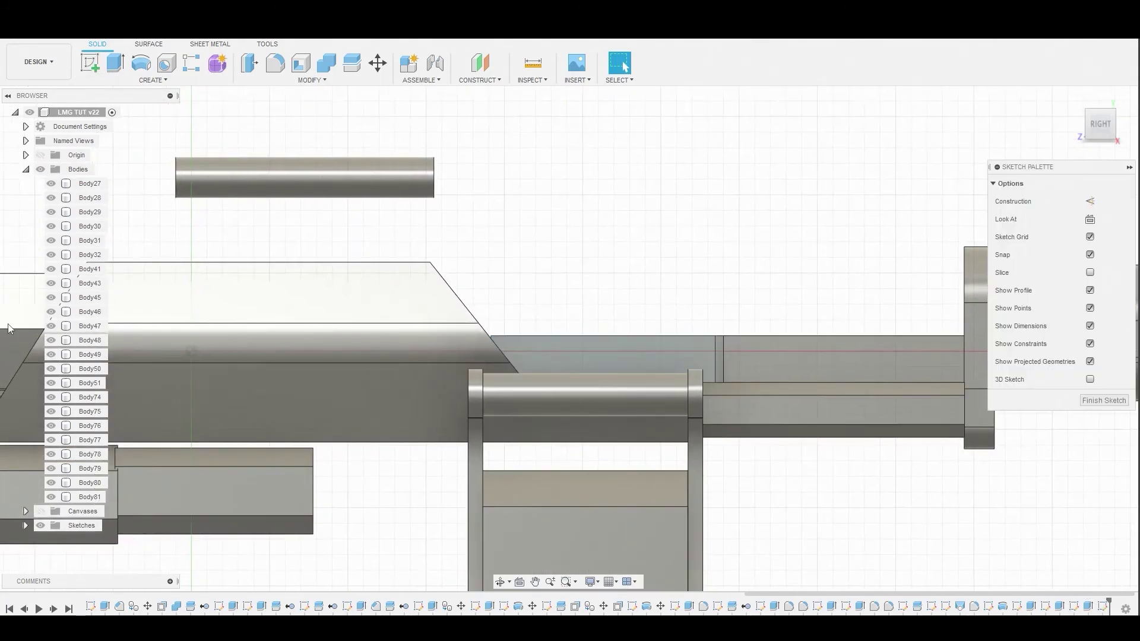
left_click(39, 511)
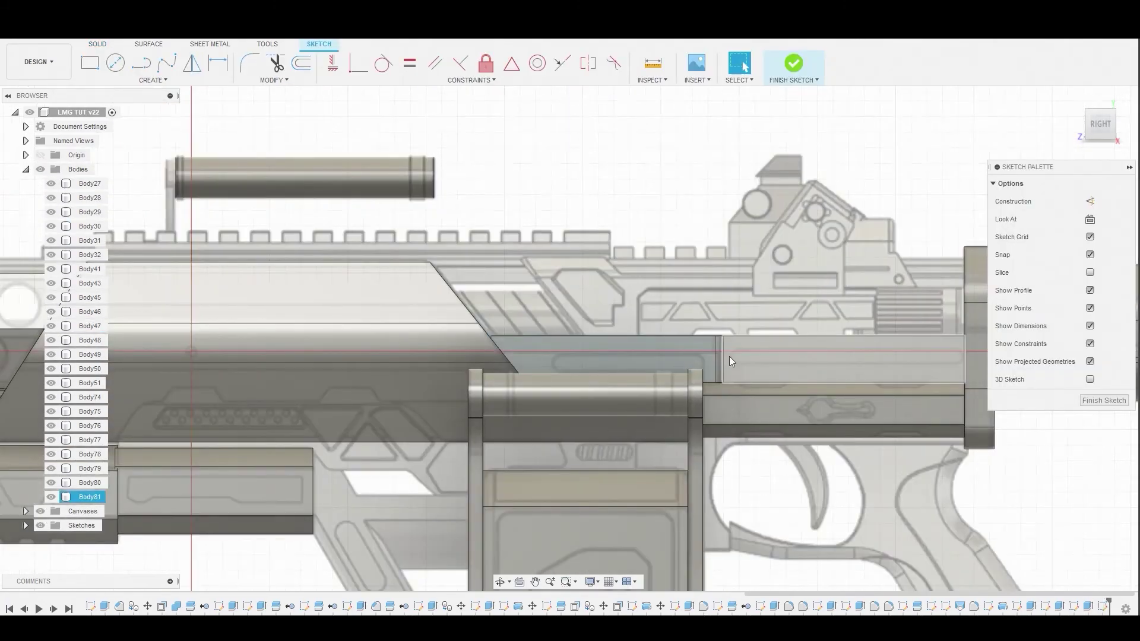
scroll(729, 356, "up", 3)
Draw a 2-point rectangle about 1.510 mm by 0.193 mm across Body81
left_click(90, 63)
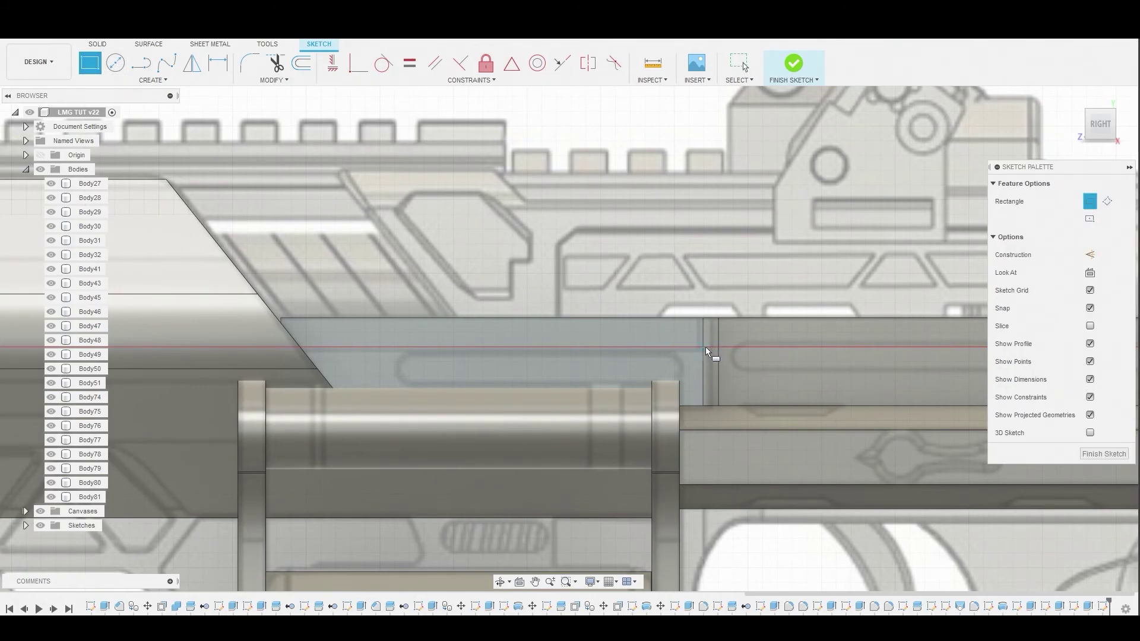
left_click(280, 348)
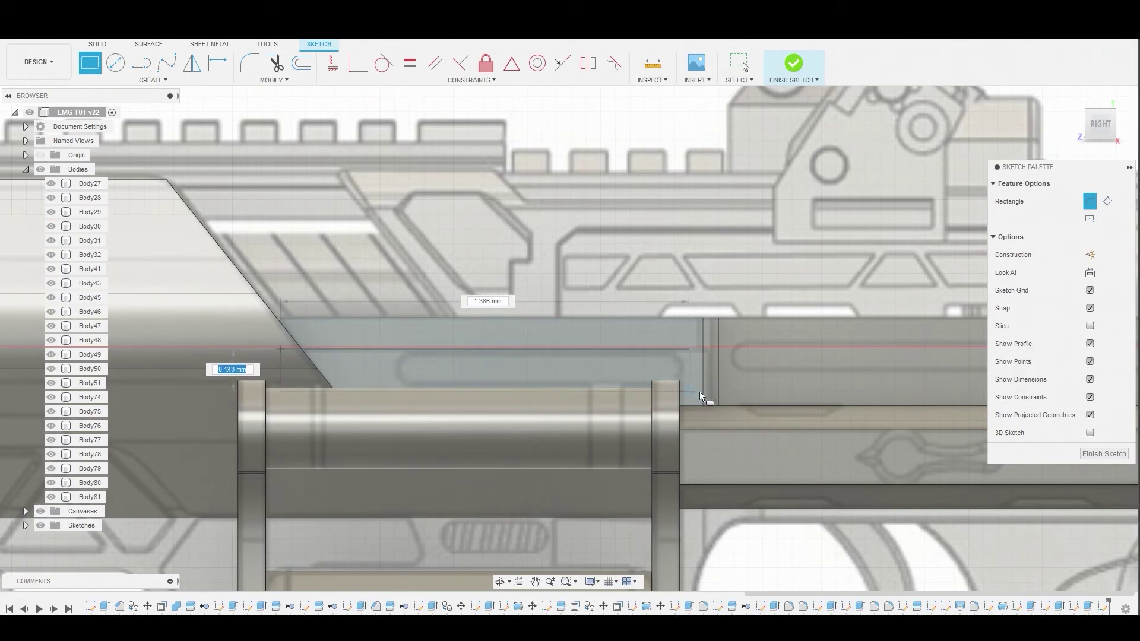
left_click(725, 407)
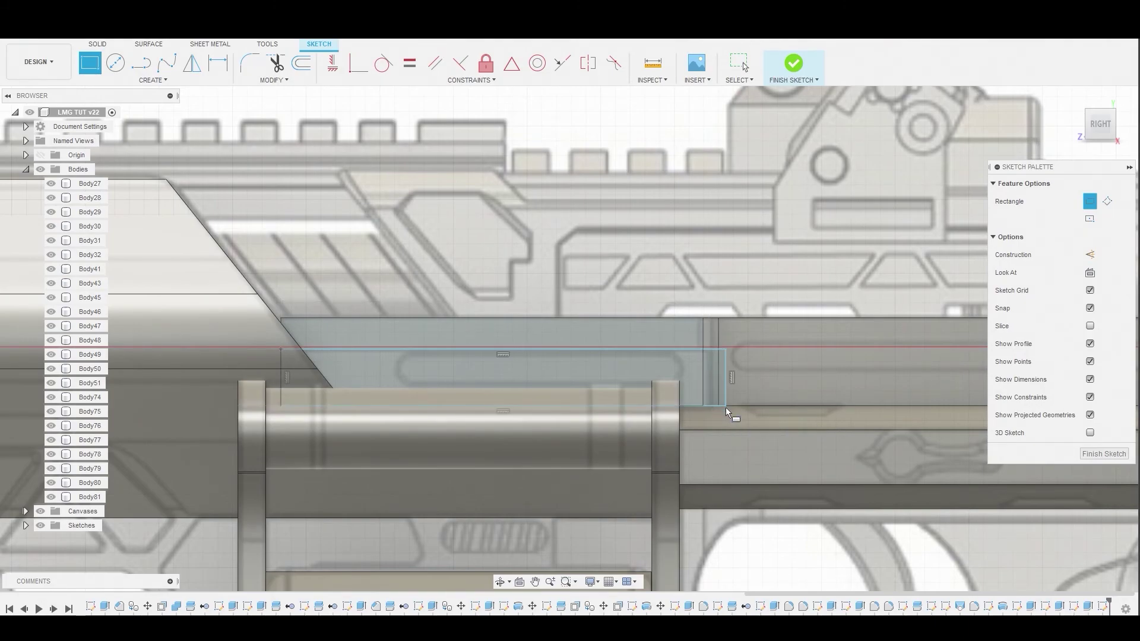
right_click(690, 334)
left_click(742, 336)
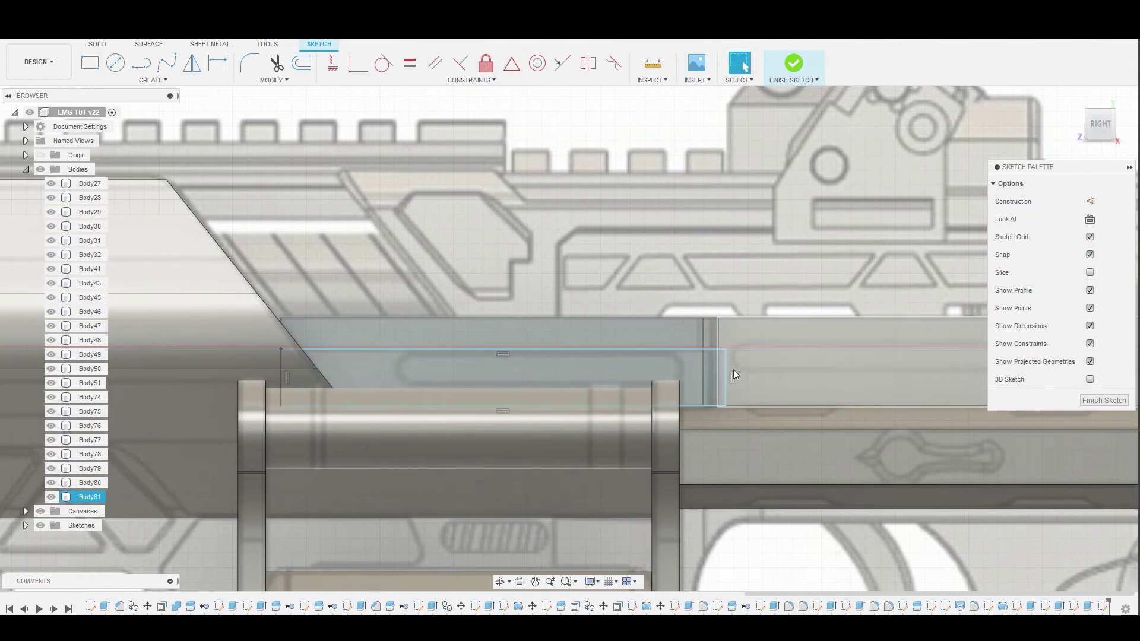
Press Pull both rectangle profiles -0.037 mm as the New Body Body82
left_click(642, 373)
left_click(711, 365, "shift")
right_click(667, 359)
left_click(700, 345)
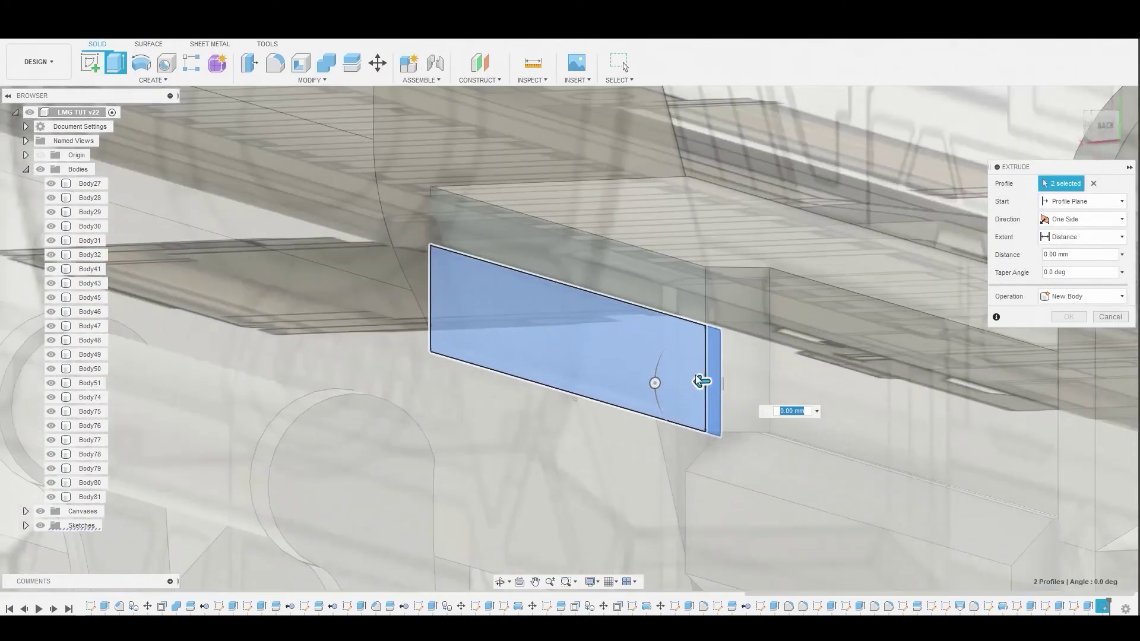
left_click_drag(702, 384, 720, 381)
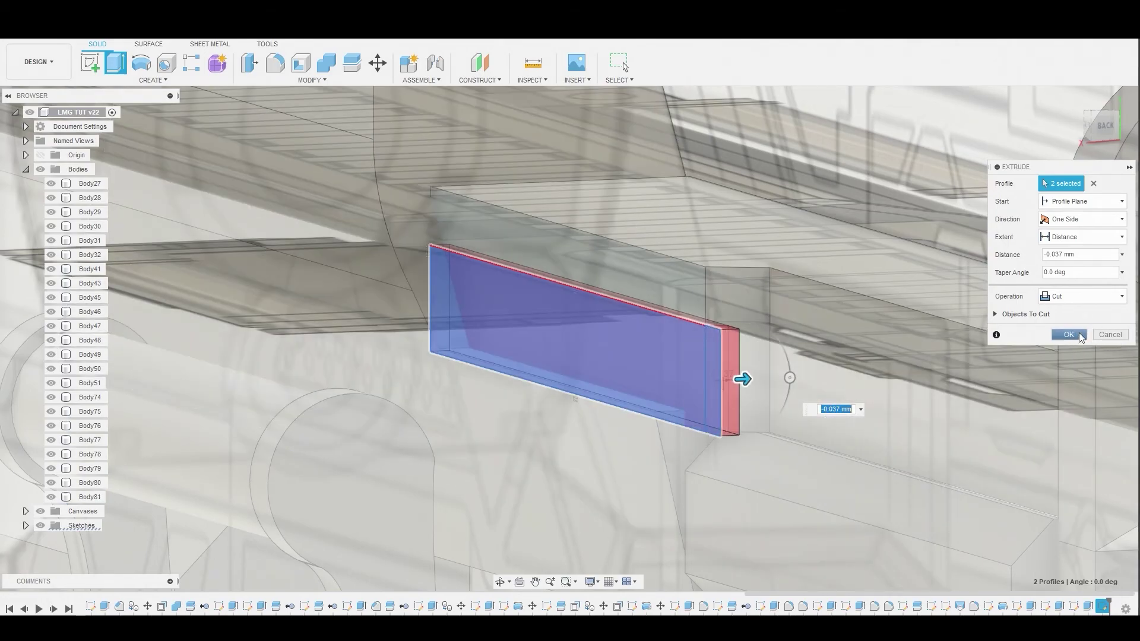
left_click(1070, 297)
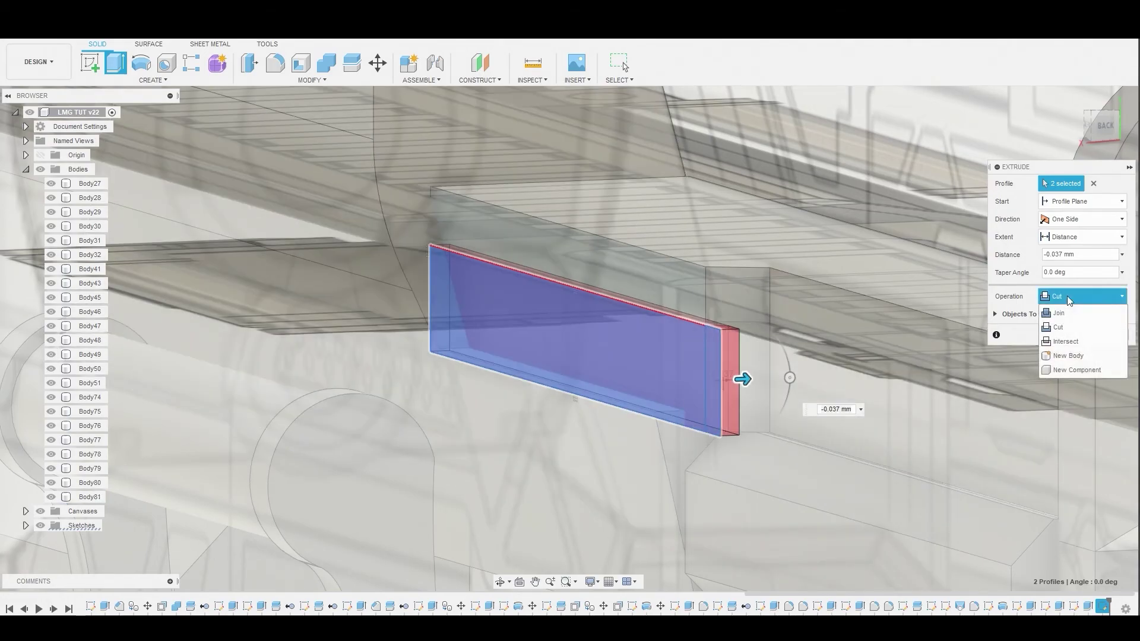
left_click(1076, 357)
left_click(1071, 323)
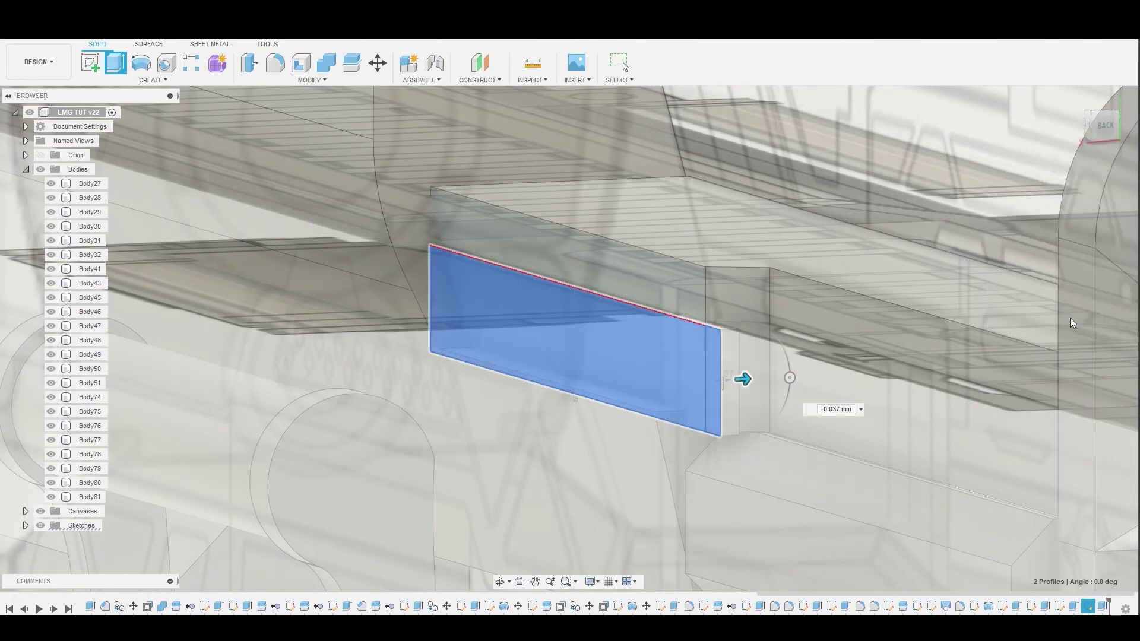
Combine with Body81 as target, Body82 as tool, and operation Cut
left_click(327, 63)
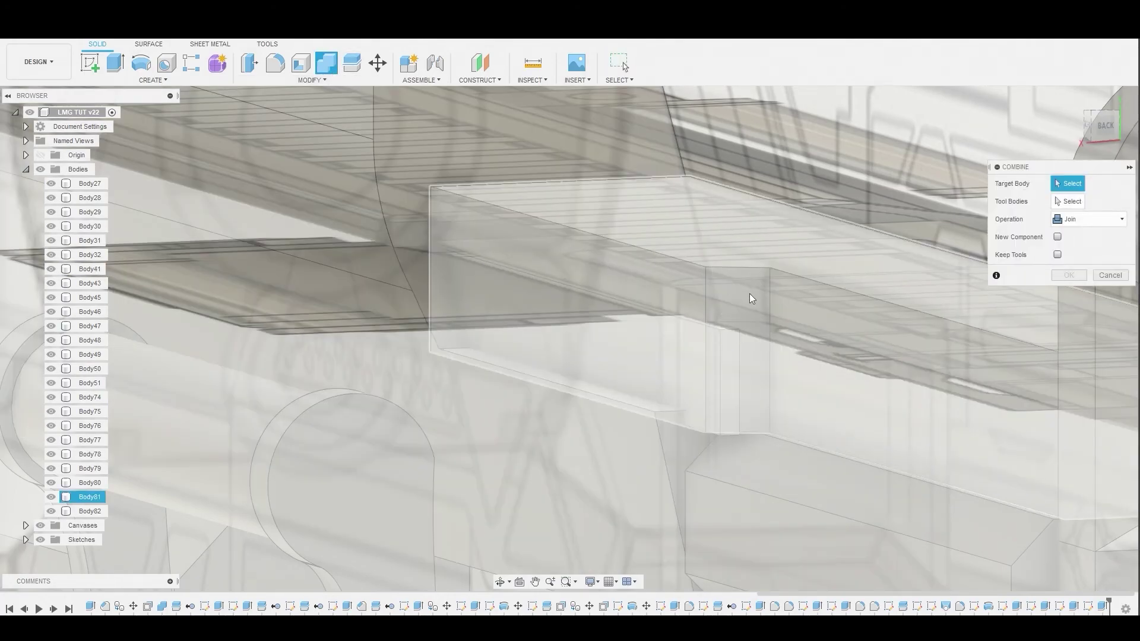
left_click(751, 299)
left_click(729, 353)
left_click(1064, 221)
left_click(1083, 253)
left_click(1070, 276)
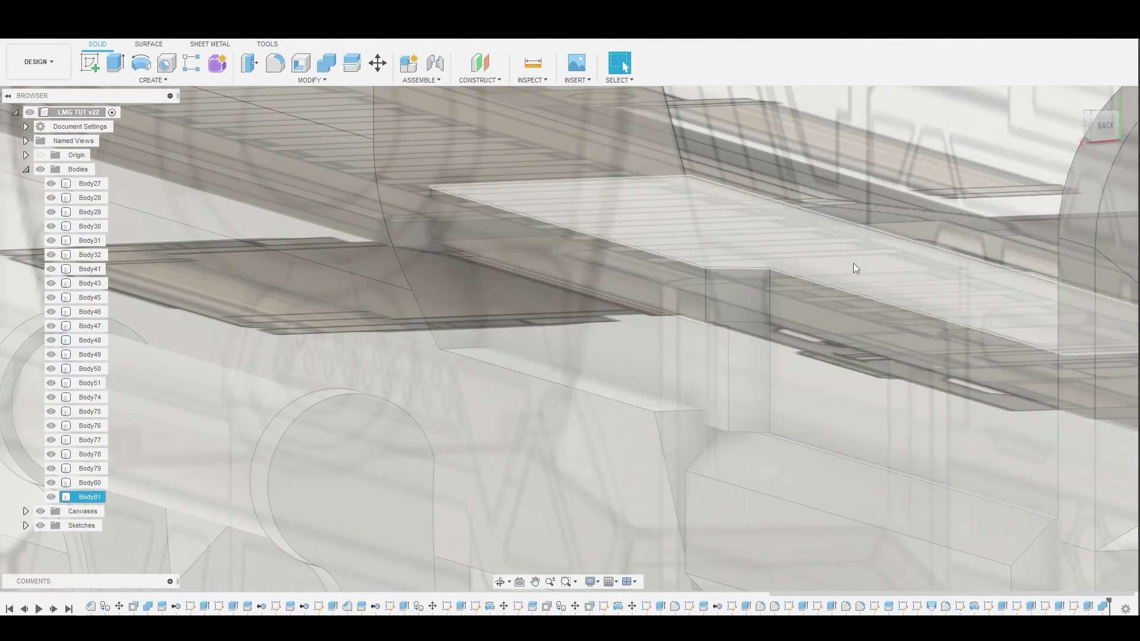
Toggle the Canvases to check the split panel, then select the receiver panel face
left_click(40, 512)
middle_click_drag(379, 421, 632, 373, "shift")
scroll(654, 339, "down", 5)
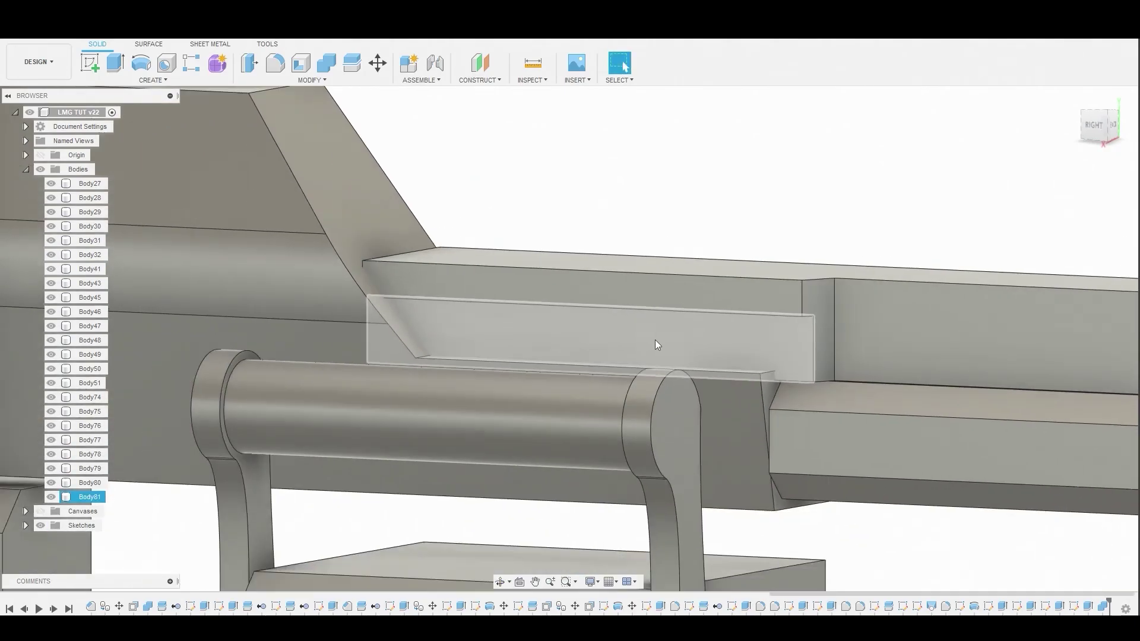
scroll(806, 407, "down", 3)
left_click(39, 511)
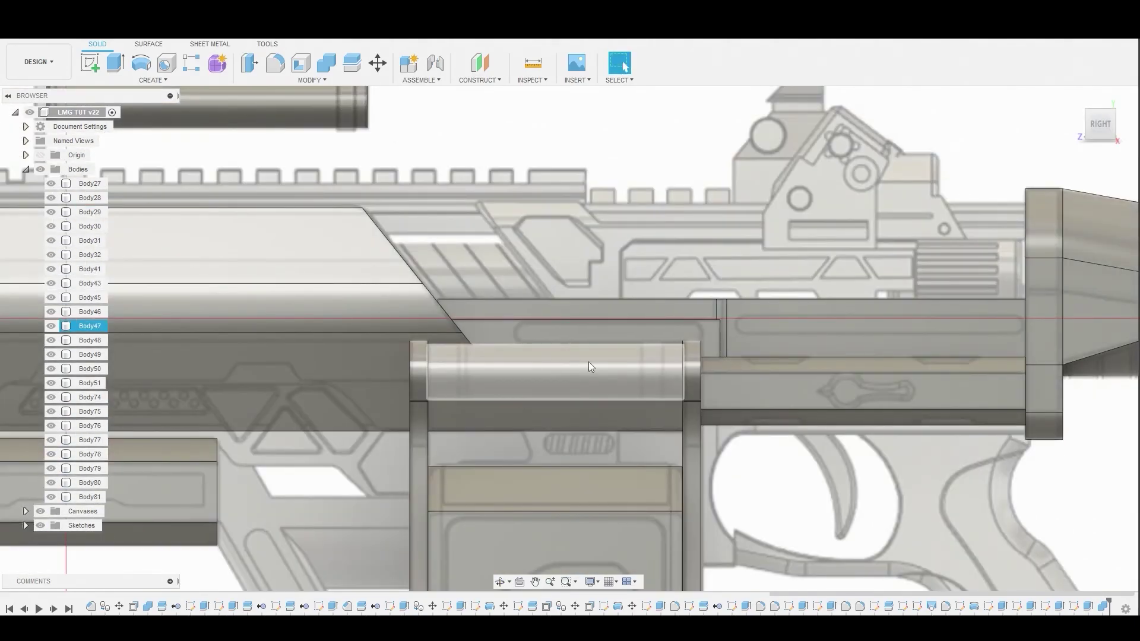
scroll(585, 350, "up", 2)
left_click(520, 323)
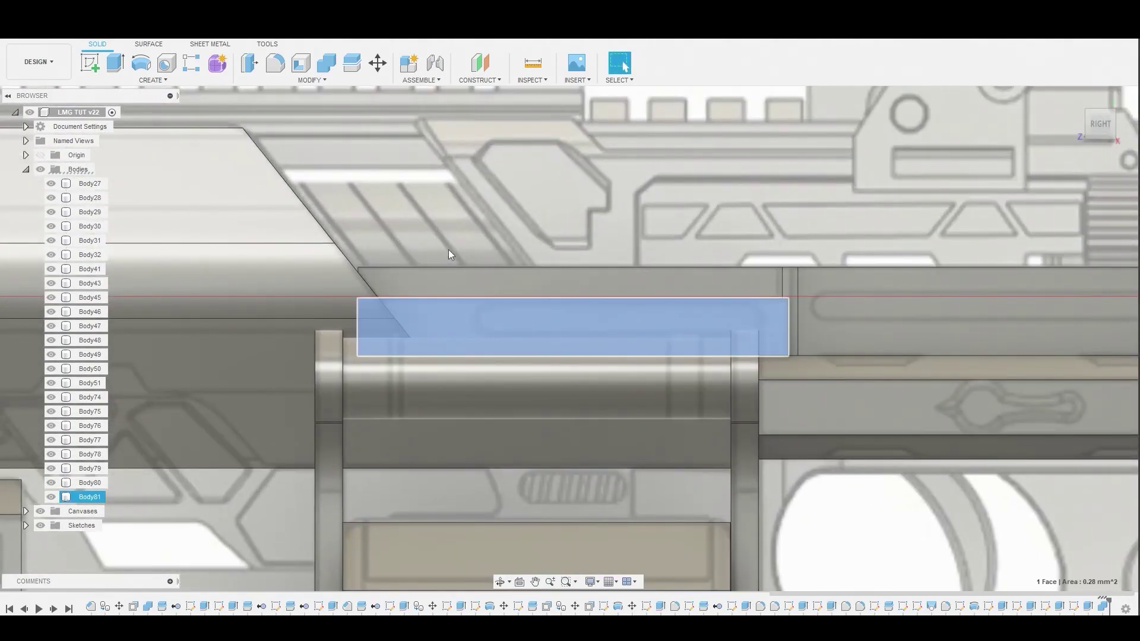
Sketch a Center to Center Slot across the left panel face and lengthen both ends
left_click(88, 64)
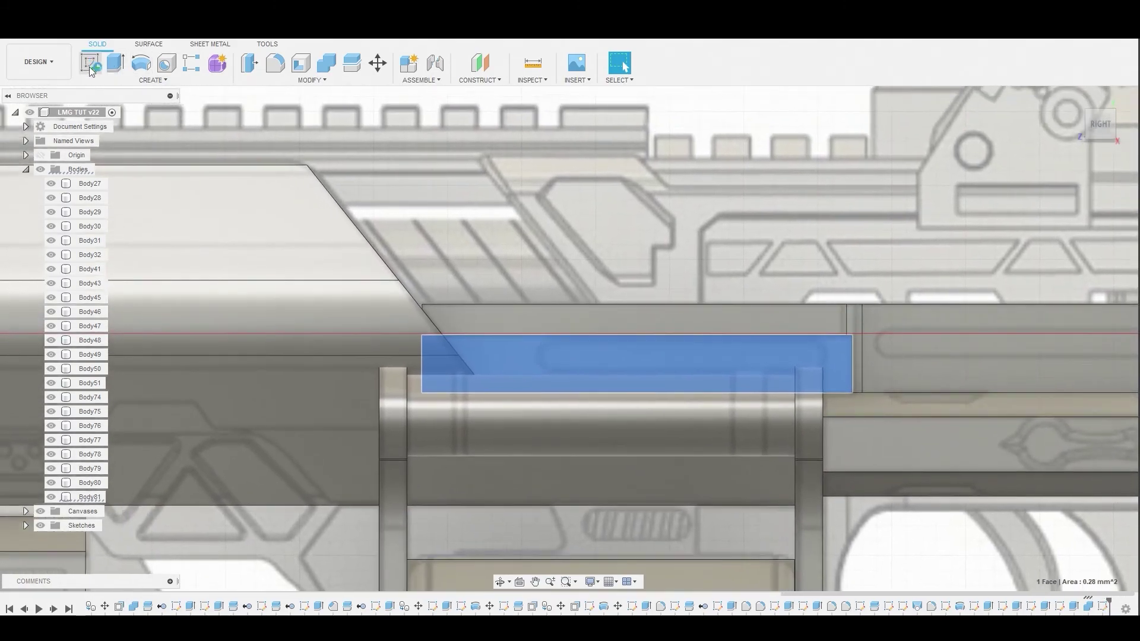
left_click(143, 81)
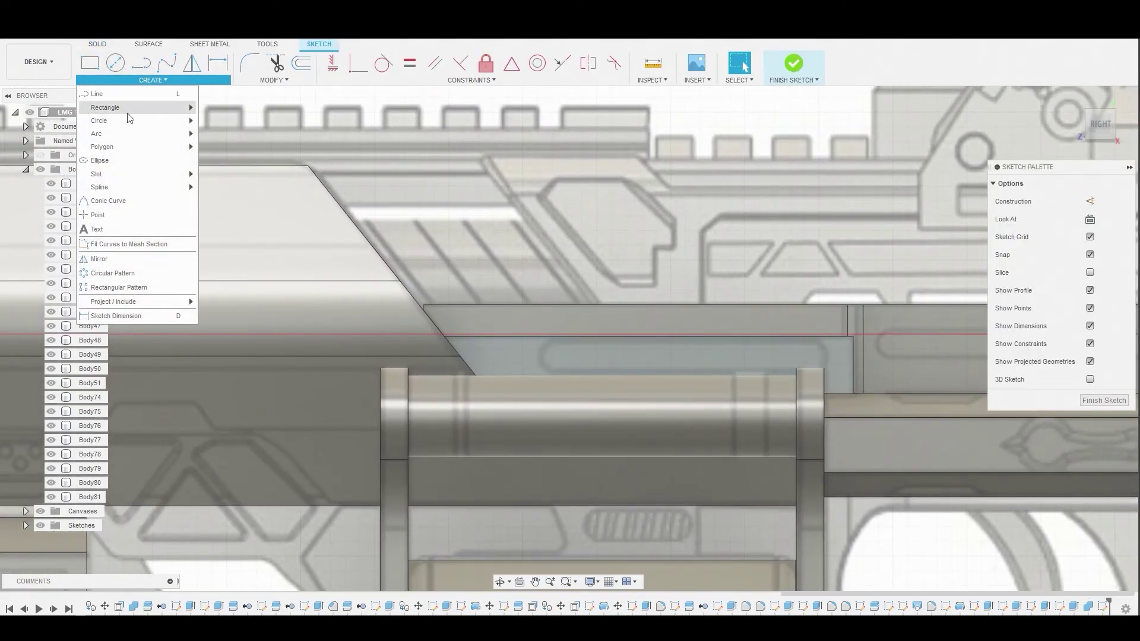
mouse_move(164, 175)
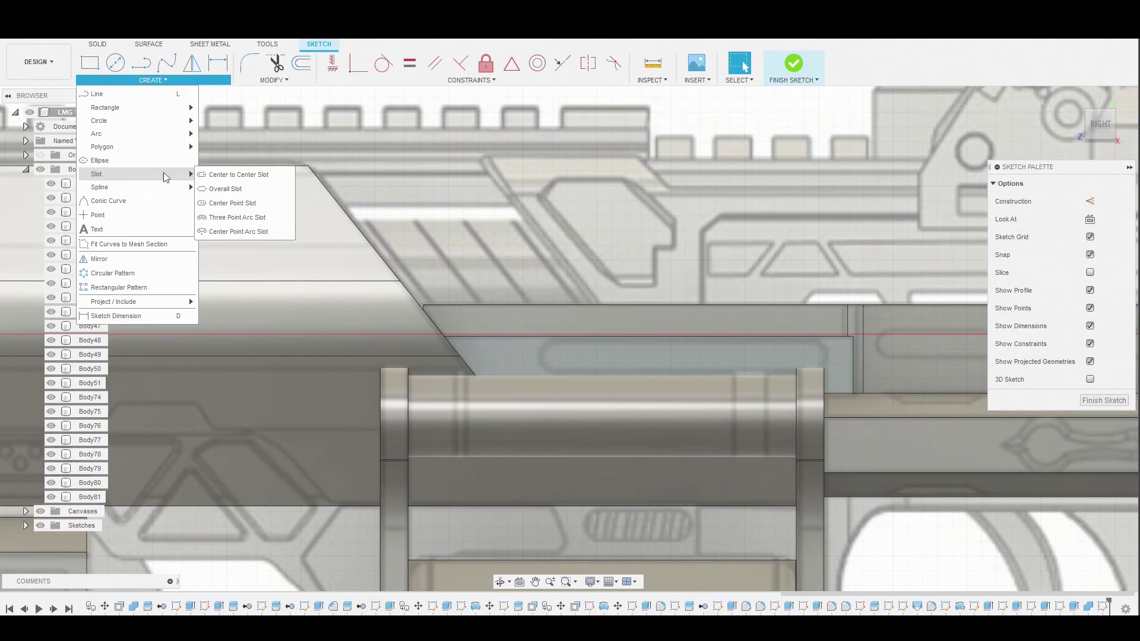
left_click(231, 178)
scroll(533, 347, "up", 5)
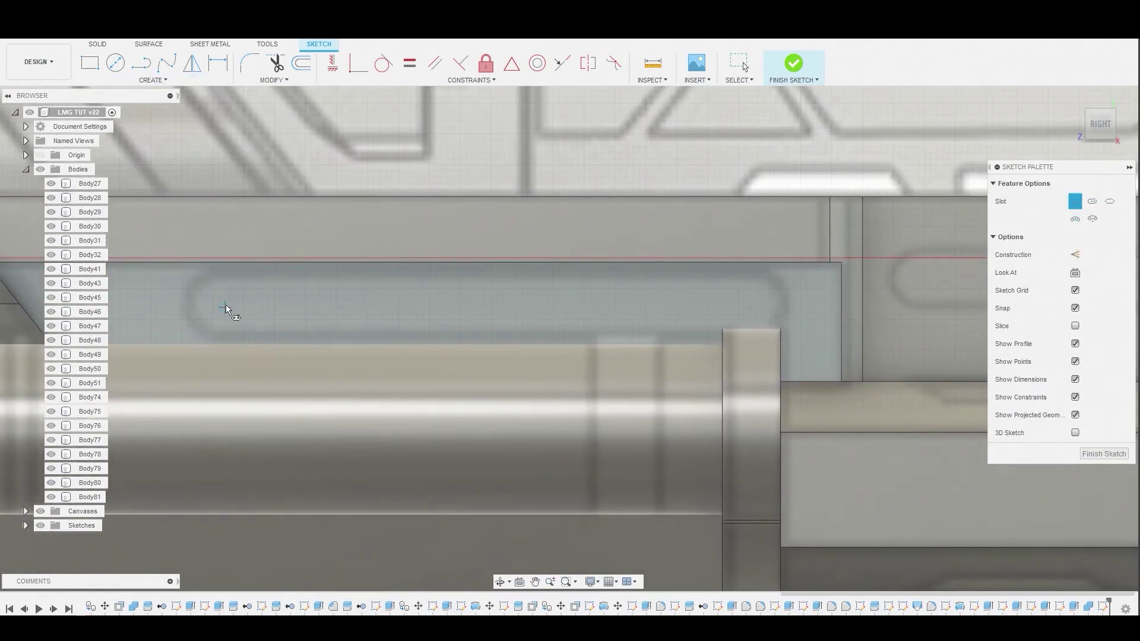
left_click(226, 305)
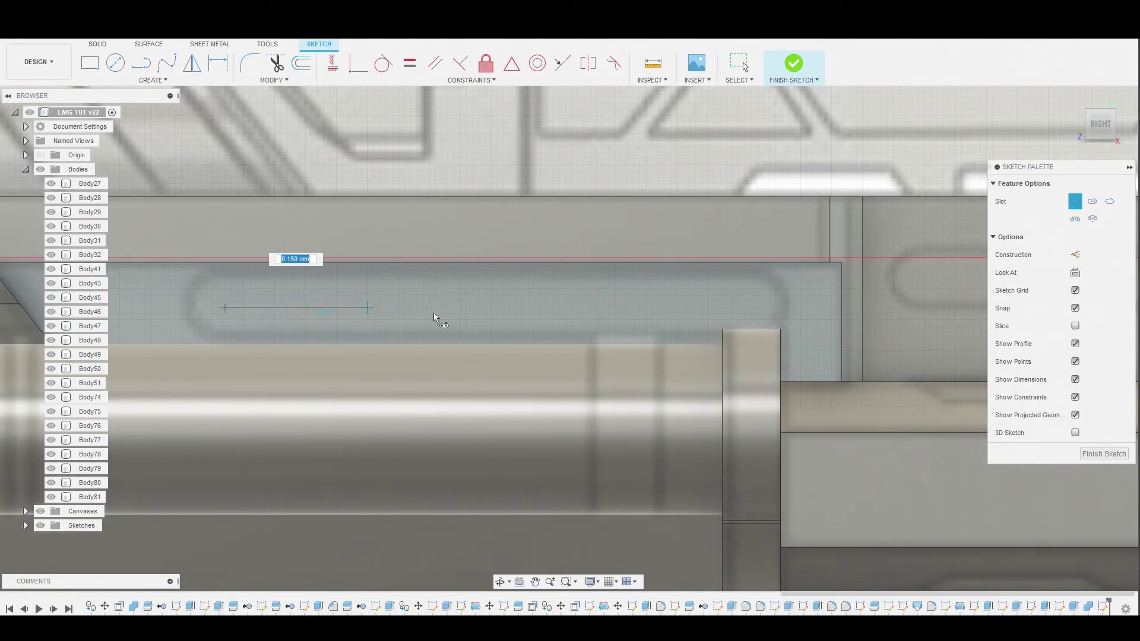
left_click(745, 305)
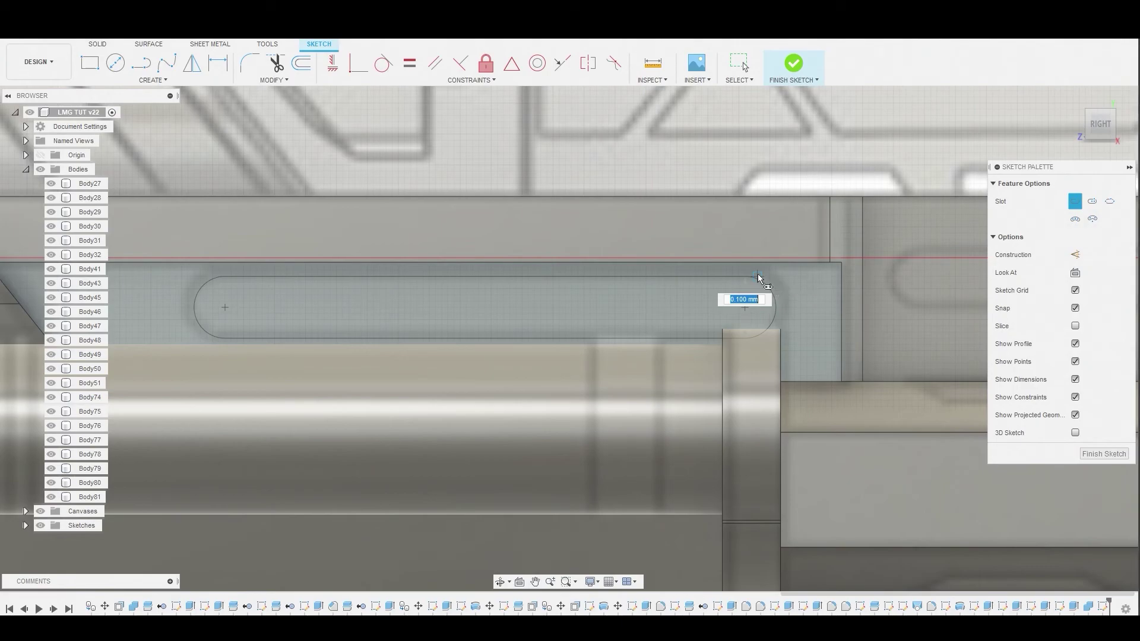
left_click(700, 281)
right_click(671, 282)
left_click(707, 295)
left_click_drag(745, 308, 759, 305)
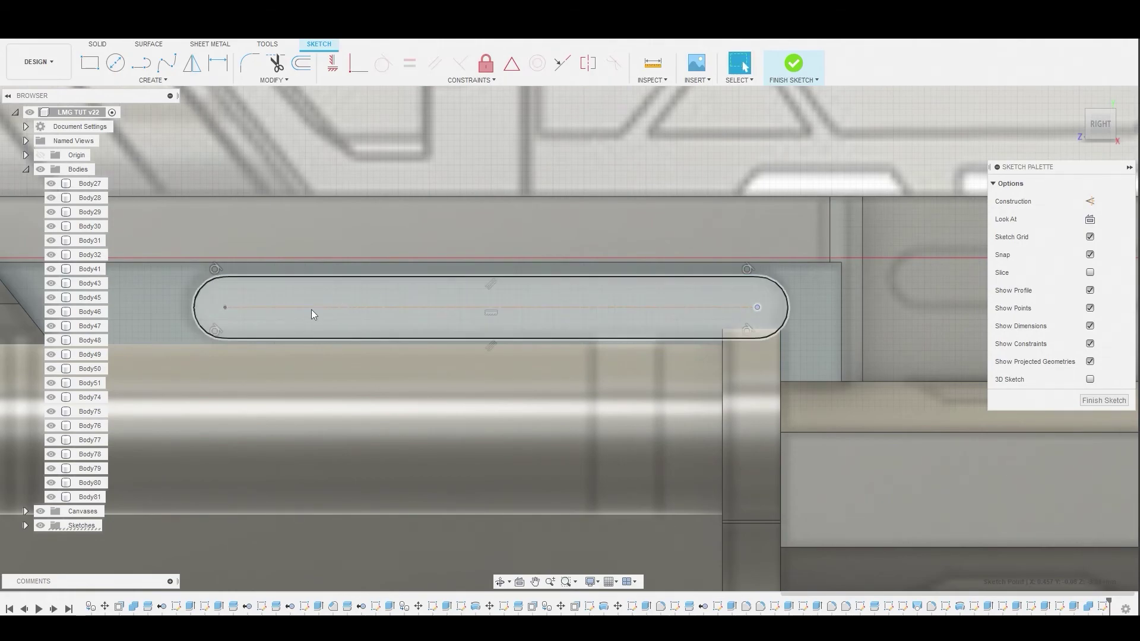
left_click_drag(223, 305, 219, 305)
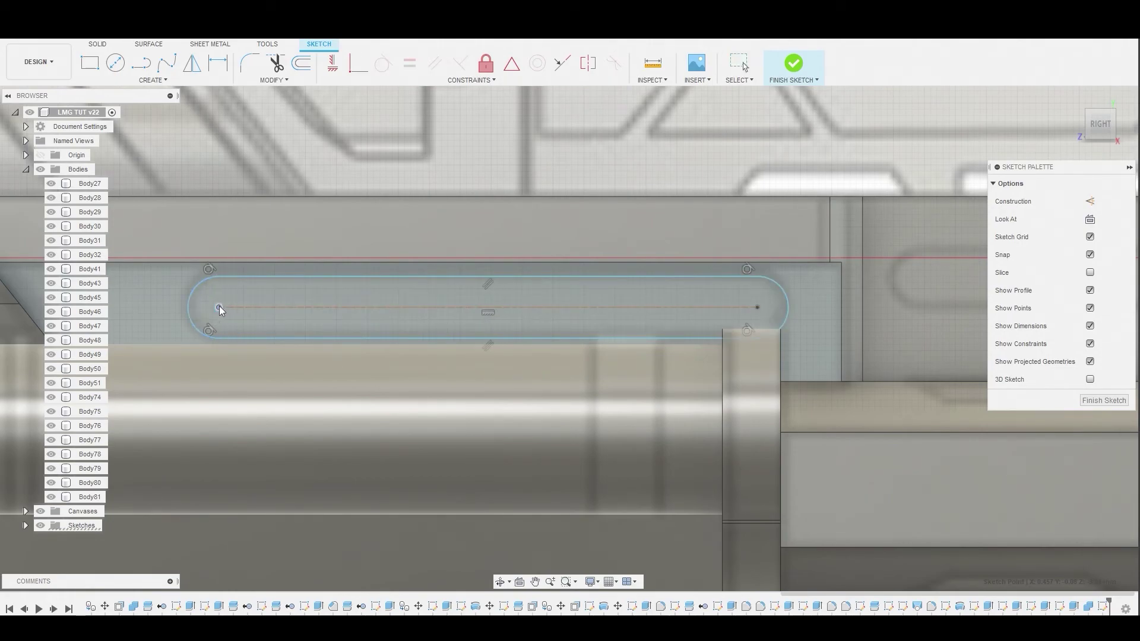
Extrude the slot profile as a shallow cut of about -0.024 mm
left_click_drag(409, 299, 465, 284)
mouse_move(469, 283)
right_mouse_down()
mouse_move(479, 281)
mouse_move(462, 284)
right_mouse_up()
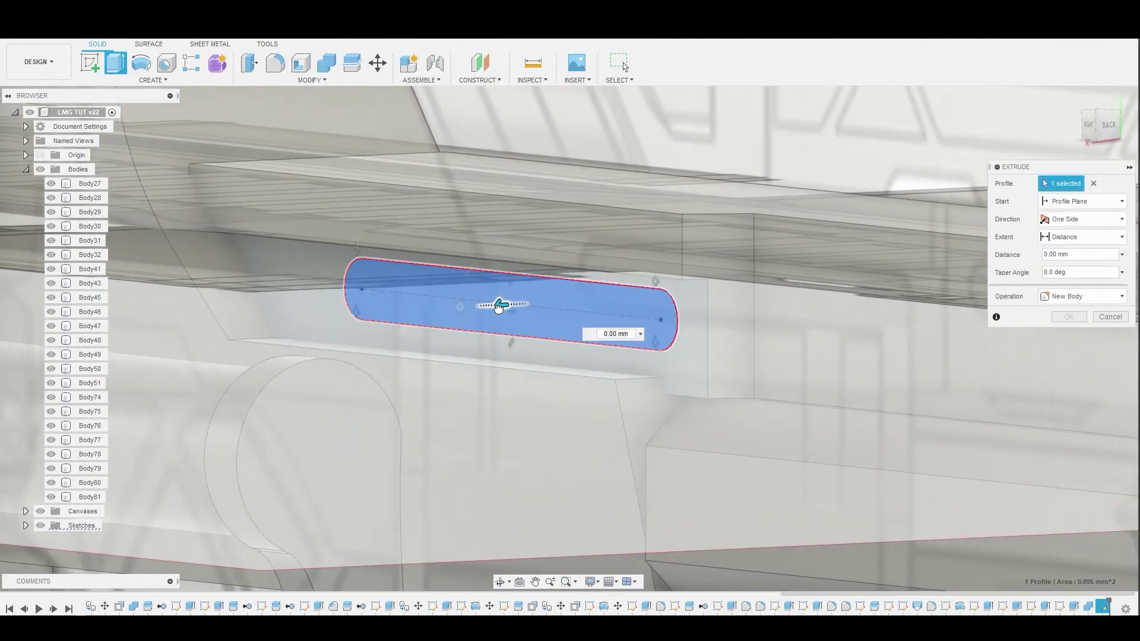
left_click_drag(499, 307, 514, 308)
left_click(1067, 333)
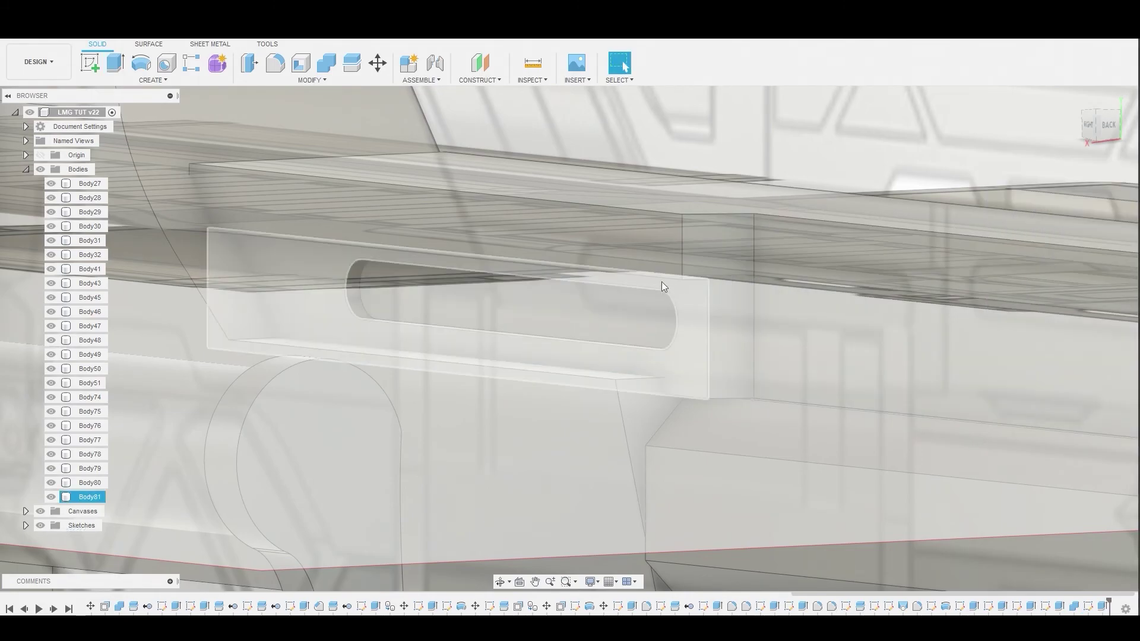
Switch to the RIGHT view and start a sketch on the right-hand panel face
scroll(658, 285, "down", 5)
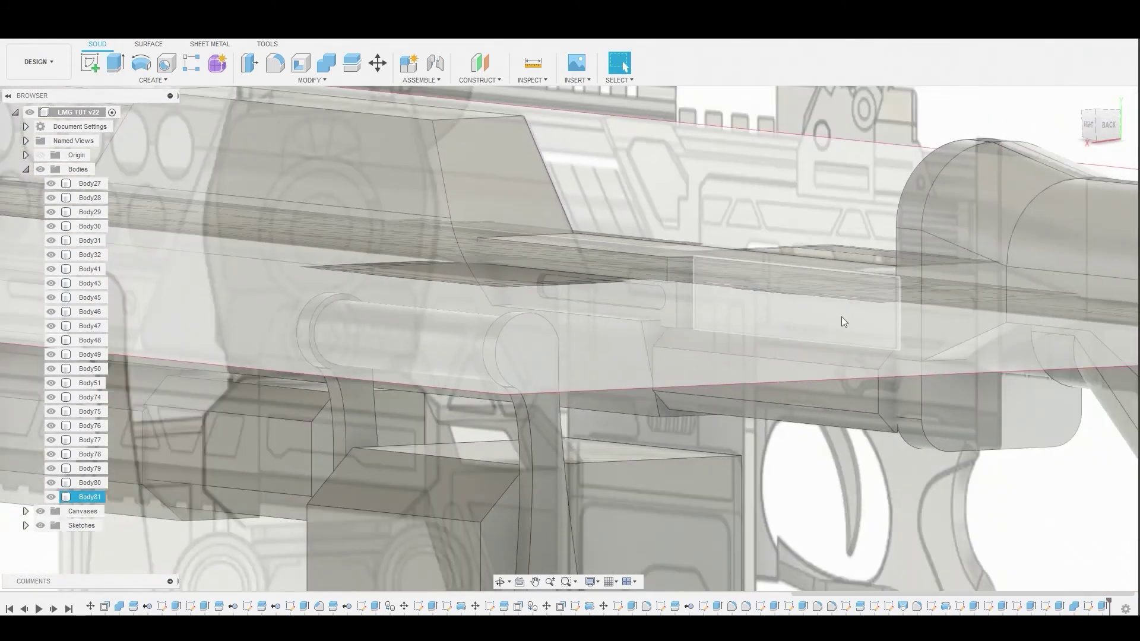
left_click(1088, 124)
middle_click_drag(893, 277, 585, 273)
left_click(535, 293)
middle_click_drag(526, 269, 614, 362)
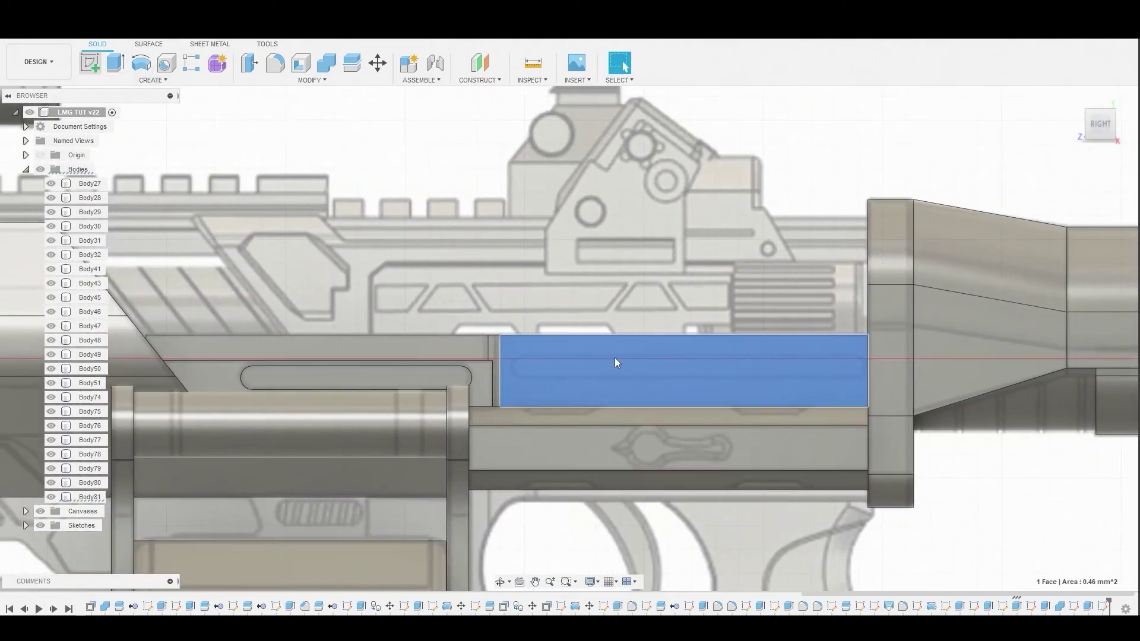
key("s")
Draw an Overall Slot spanning the right panel and select its profile
left_click(121, 81)
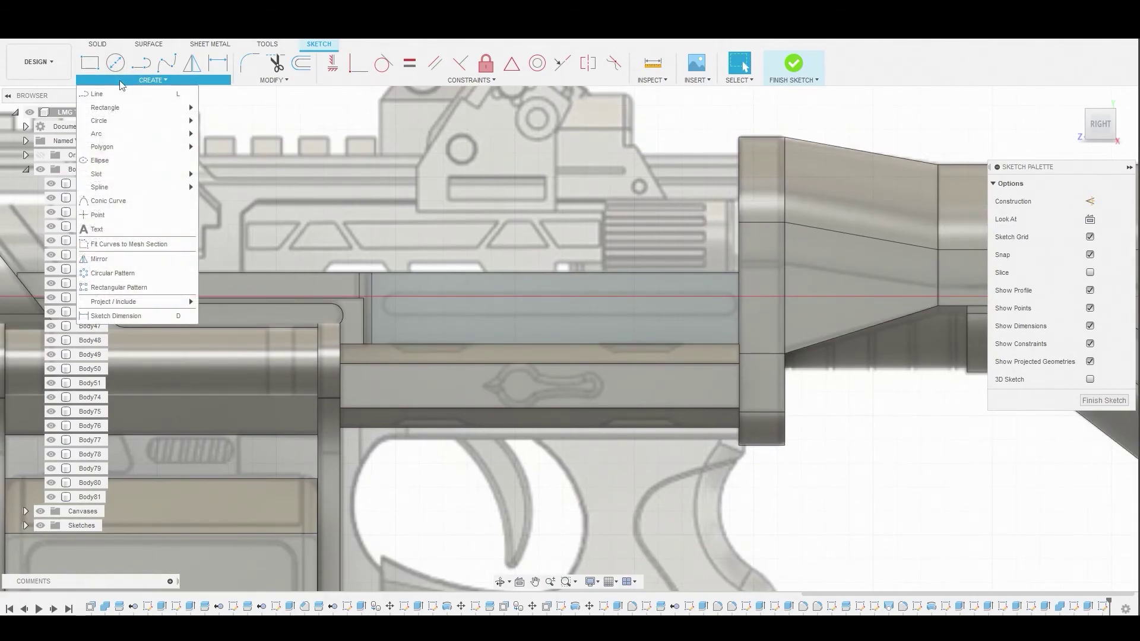
mouse_move(178, 174)
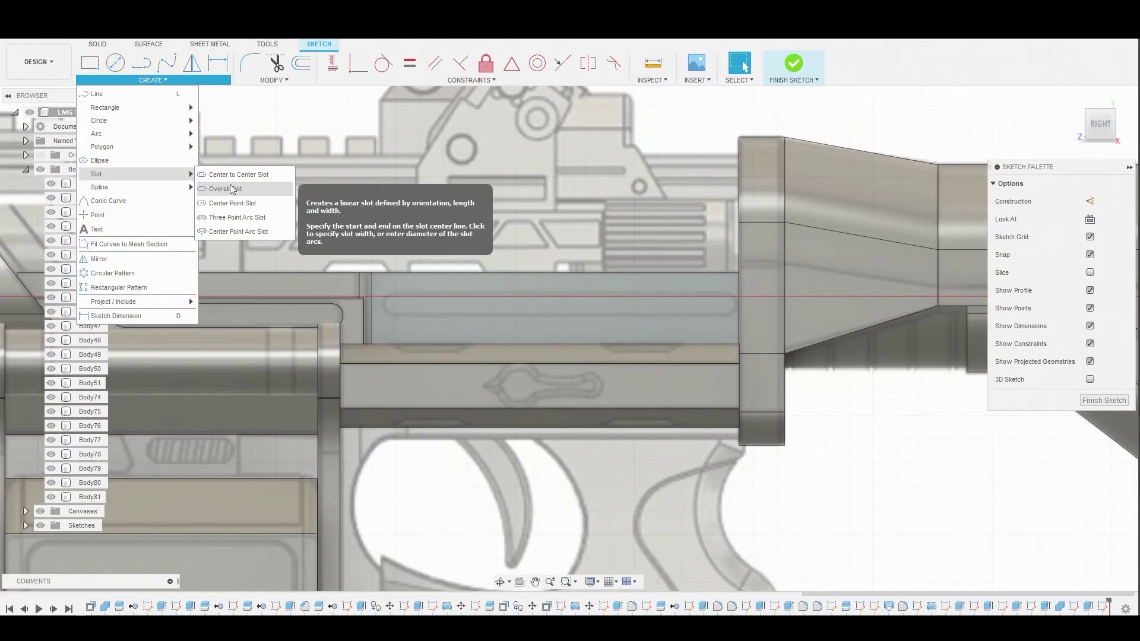
left_click(232, 189)
scroll(415, 329, "up", 3)
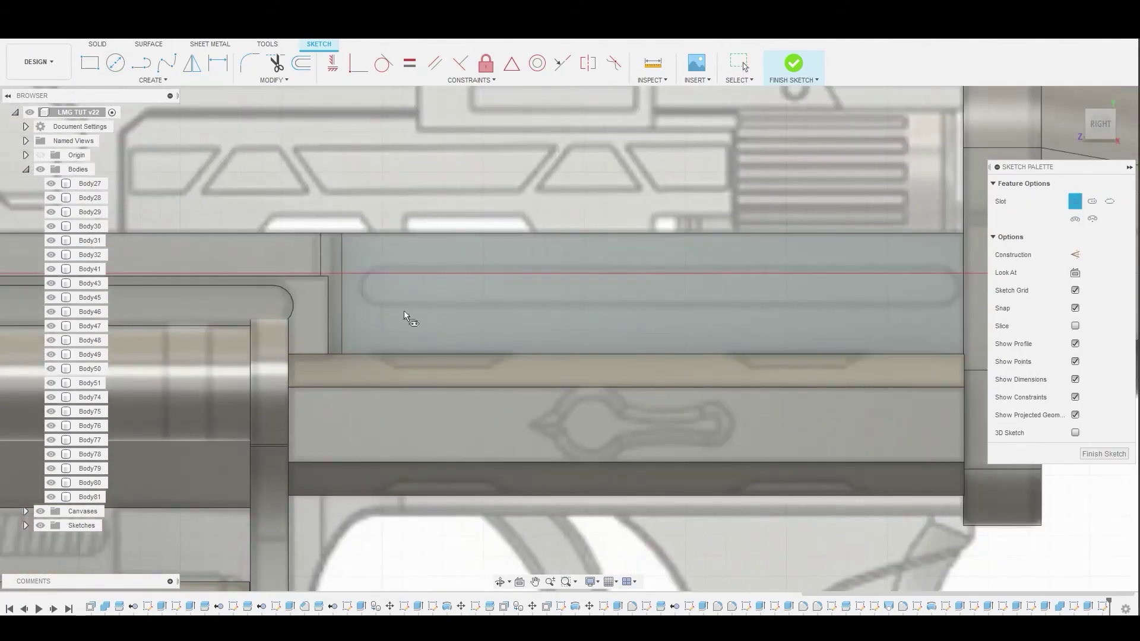
left_click(382, 284)
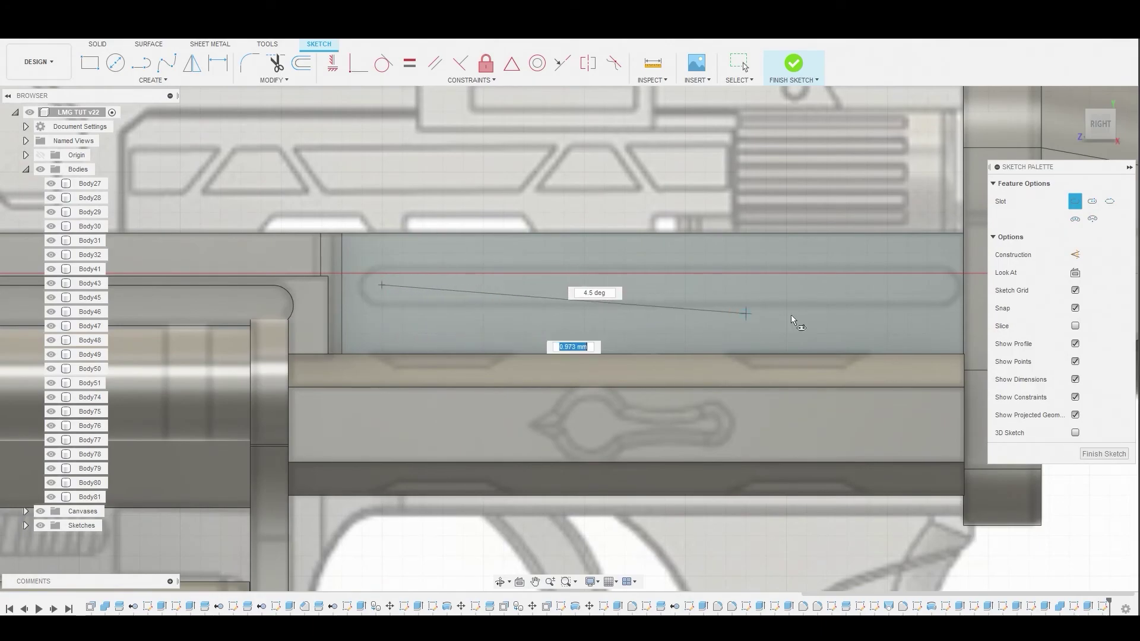
left_click(940, 289)
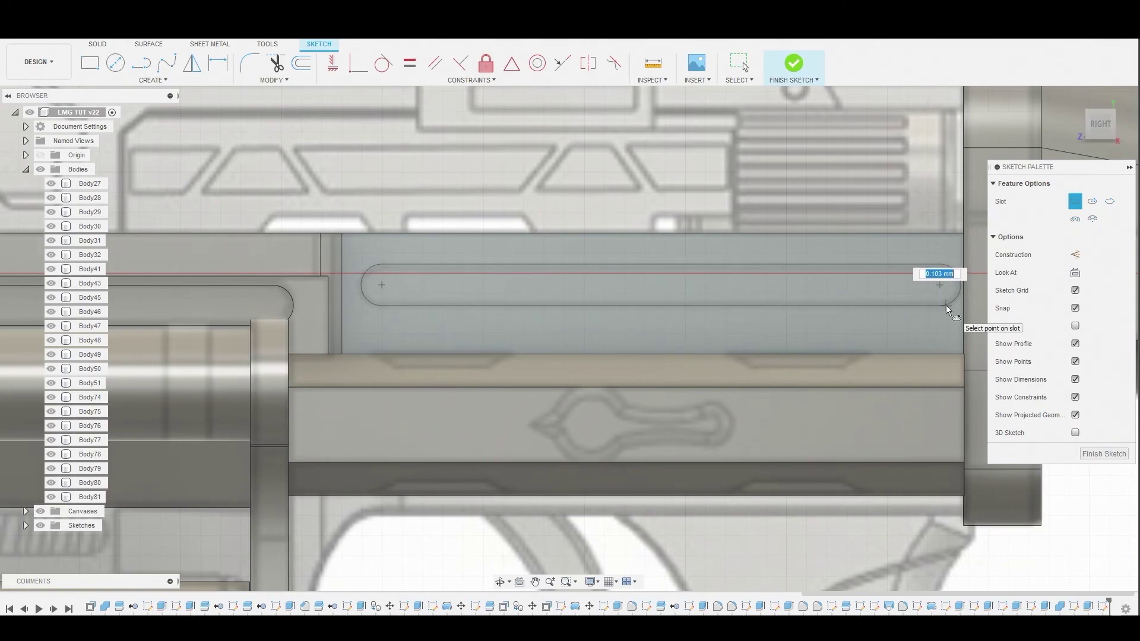
left_click(946, 310)
right_click(696, 274)
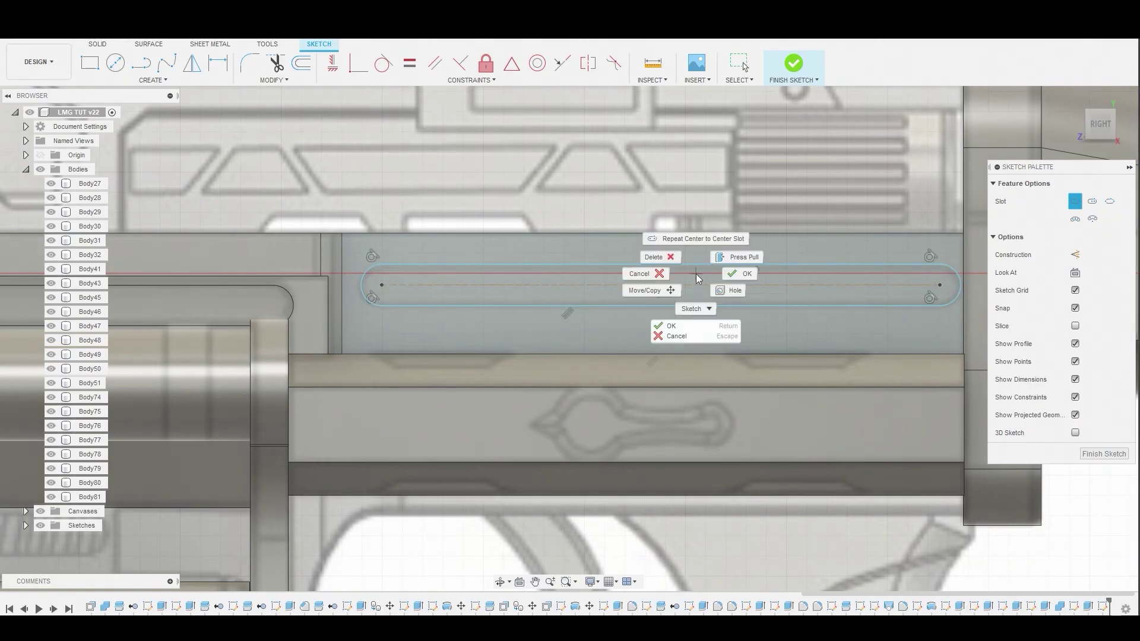
left_click(740, 277)
middle_click_drag(678, 283, 547, 282)
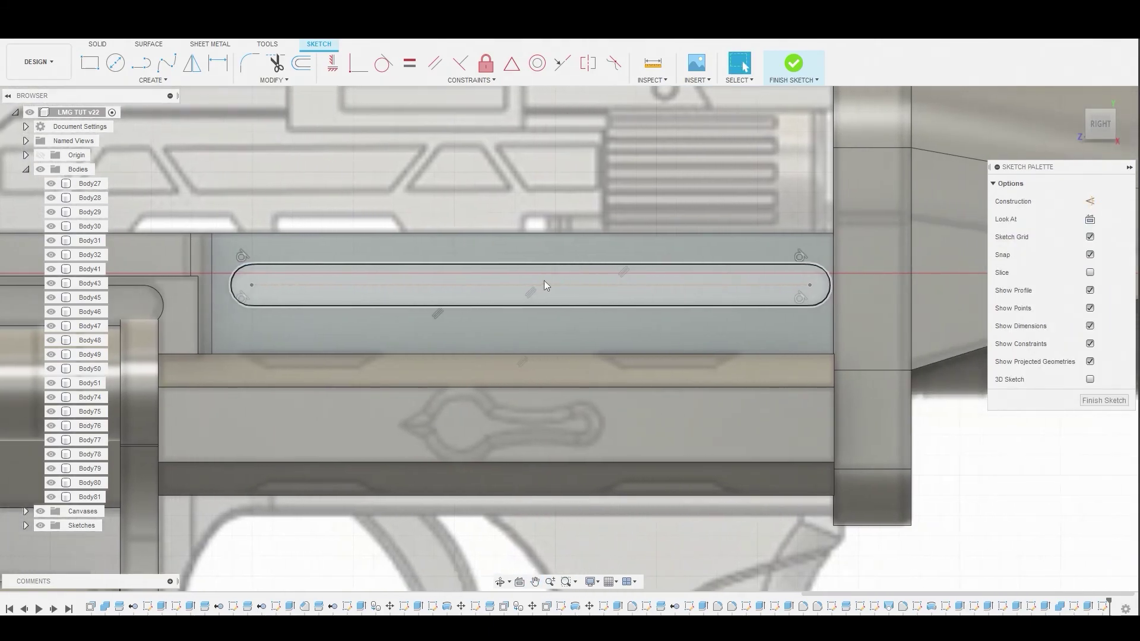
left_click(514, 279)
Extrude the right slot profile as a shallow cut of about -0.027 mm
right_click(514, 279)
left_click(557, 265)
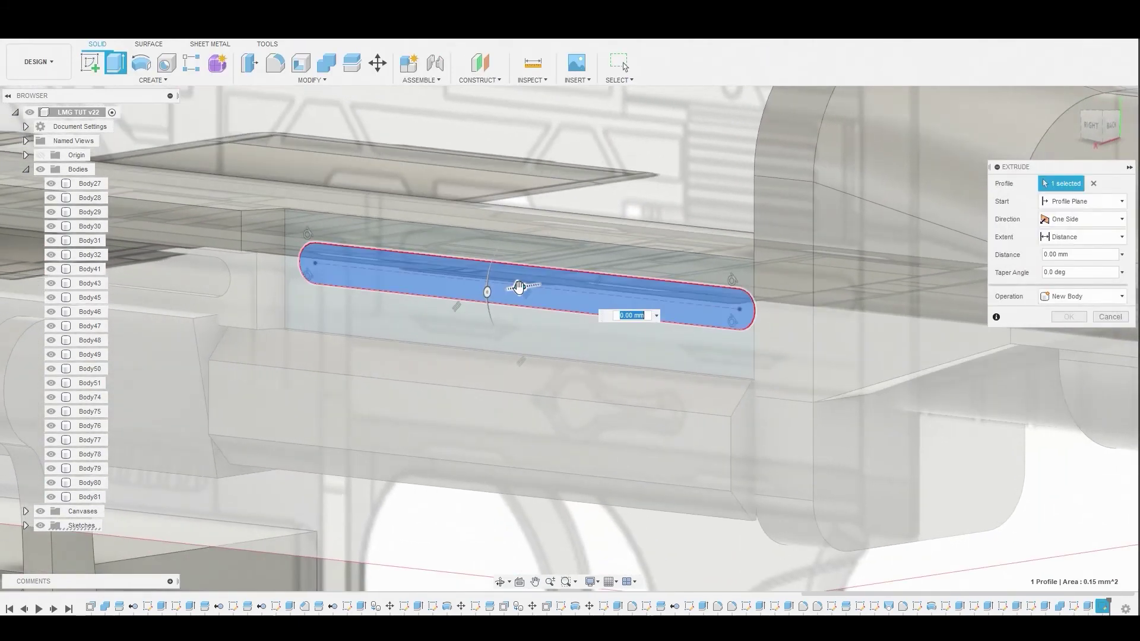
left_click_drag(521, 287, 530, 292)
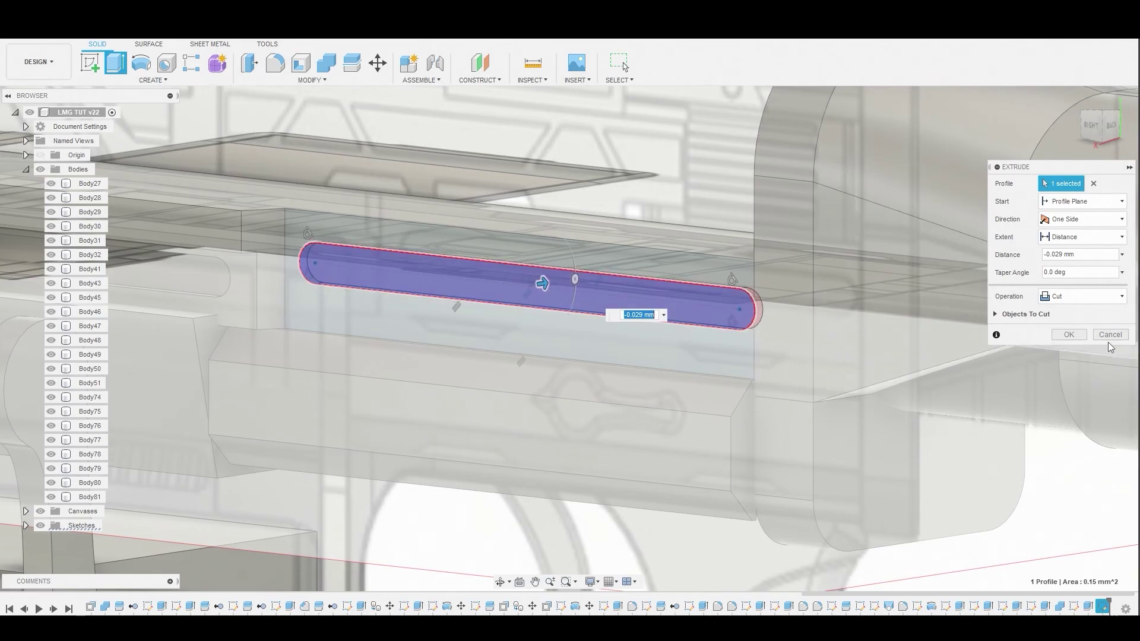
left_click(1070, 334)
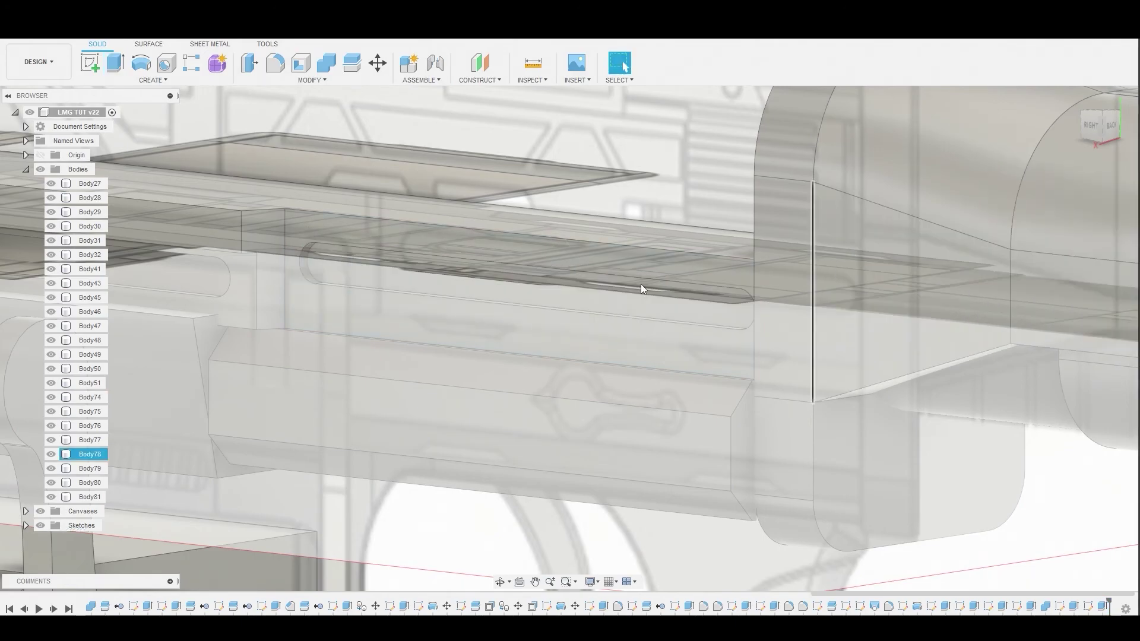
Hide the Canvases and orbit around the receiver to inspect both slot cuts
left_click(41, 511)
scroll(529, 316, "down", 6)
middle_click_drag(663, 375, 724, 369, "shift")
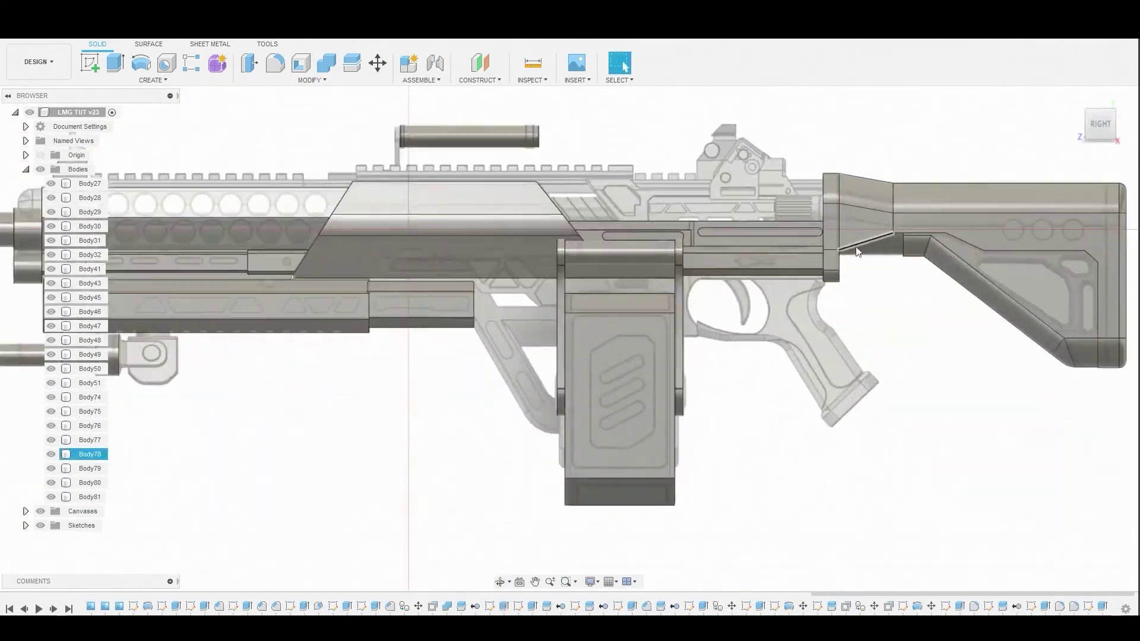
scroll(857, 252, "up", 2)
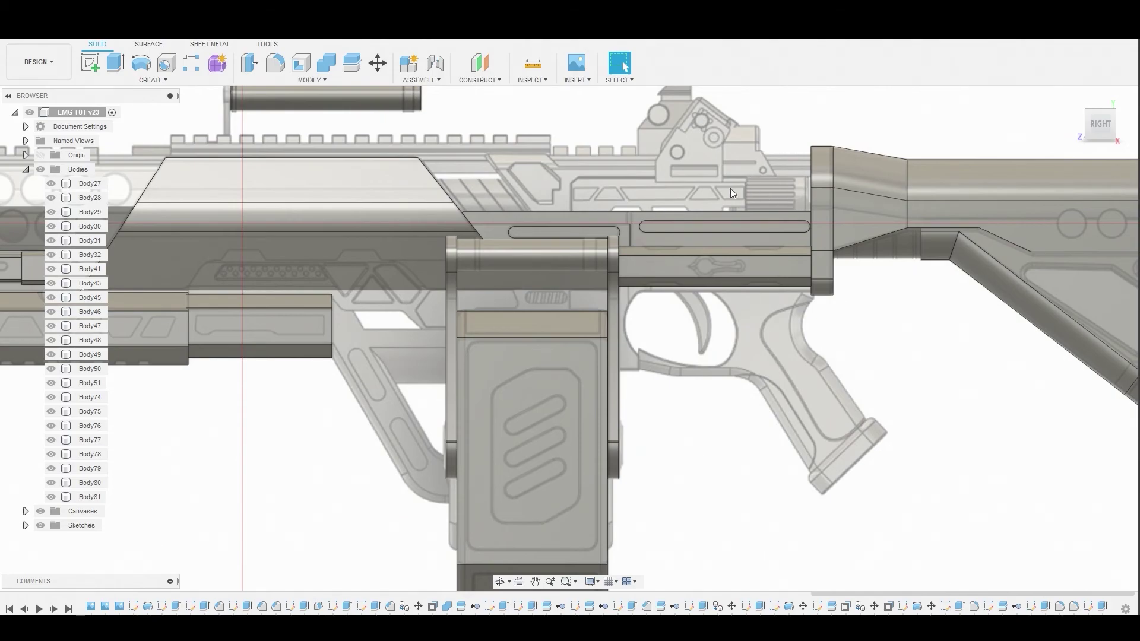
Start a new sketch on the receiver's lower face from the top view
left_click(902, 209)
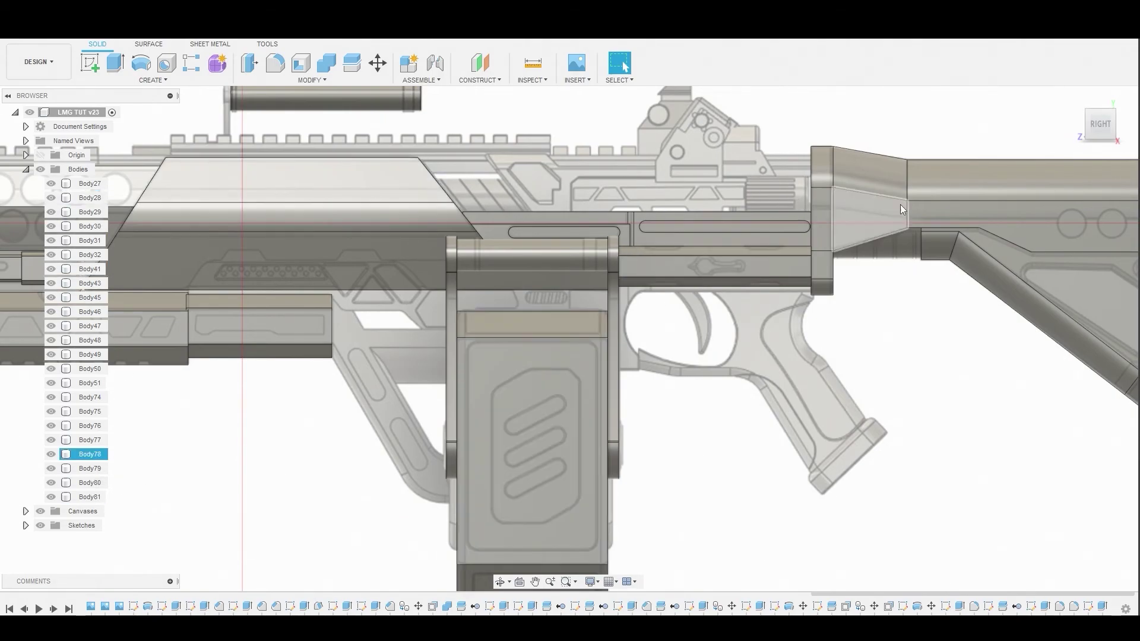
key("Escape")
left_click(1105, 113)
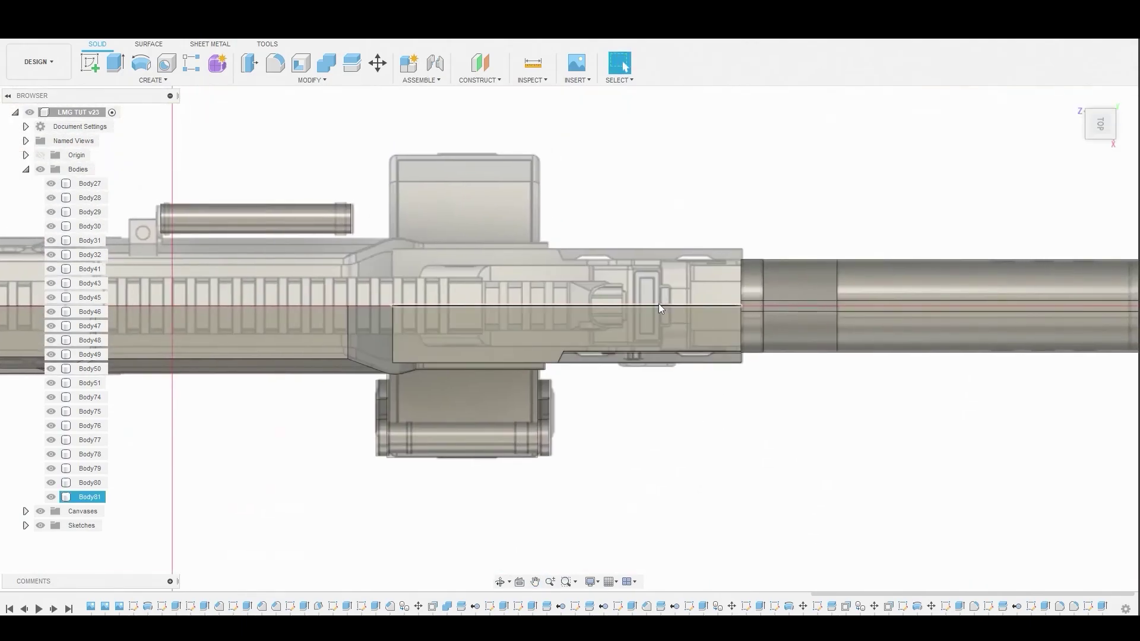
left_click(570, 332)
left_click(90, 62)
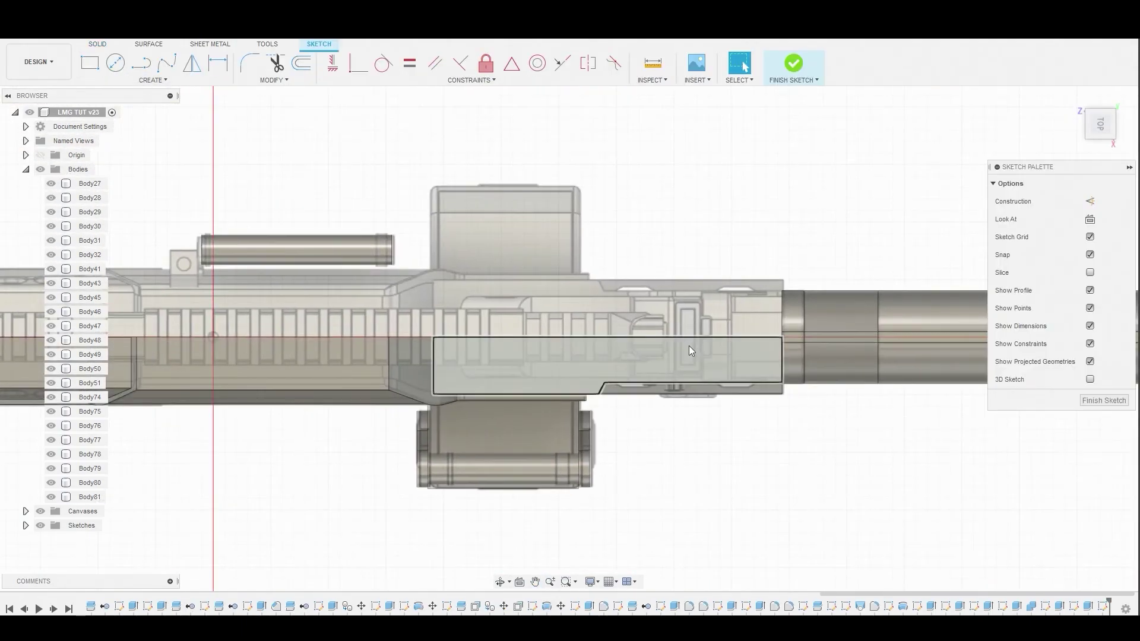
scroll(730, 368, "up", 3)
middle_click_drag(770, 390, 779, 292)
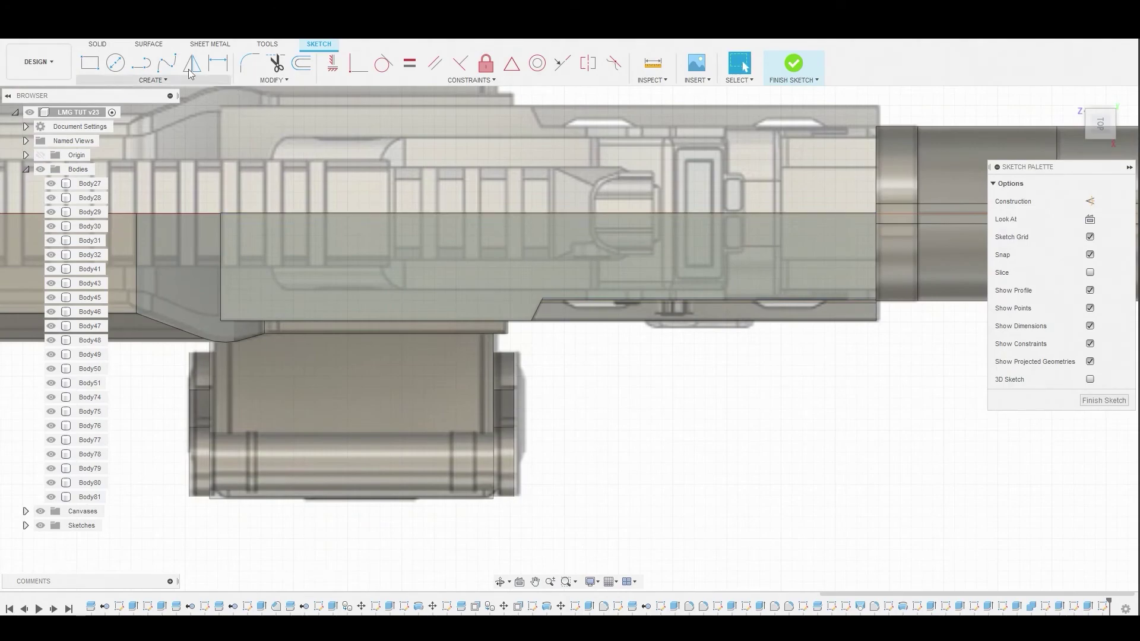
Draw a 2.742 mm by 0.394 mm rectangle across the receiver's mid-section
left_click(94, 70)
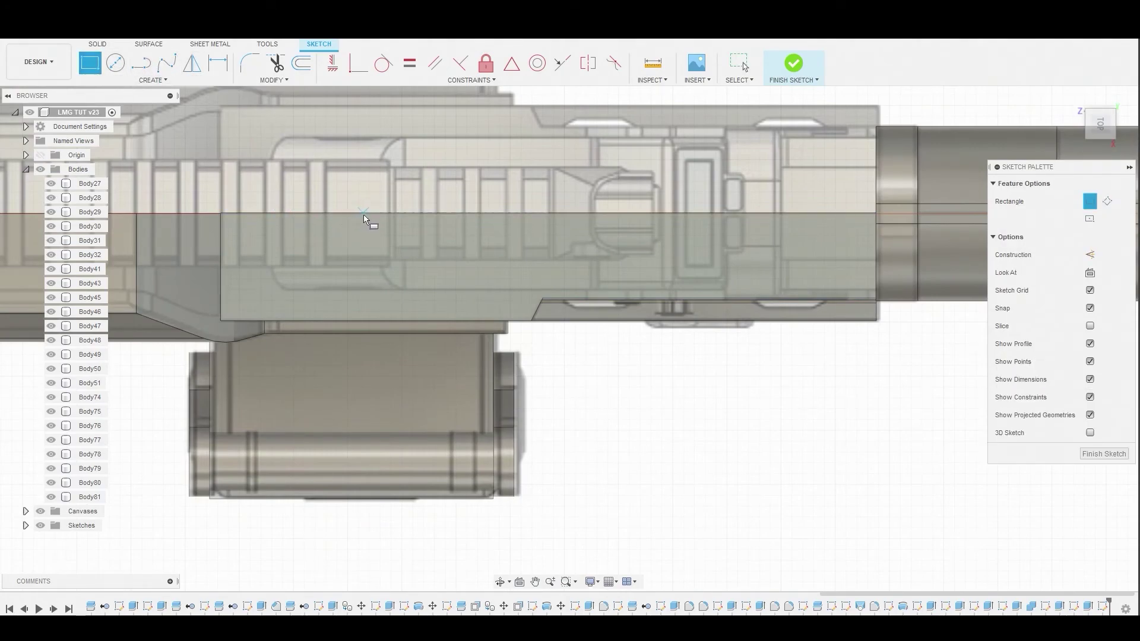
left_click(283, 215)
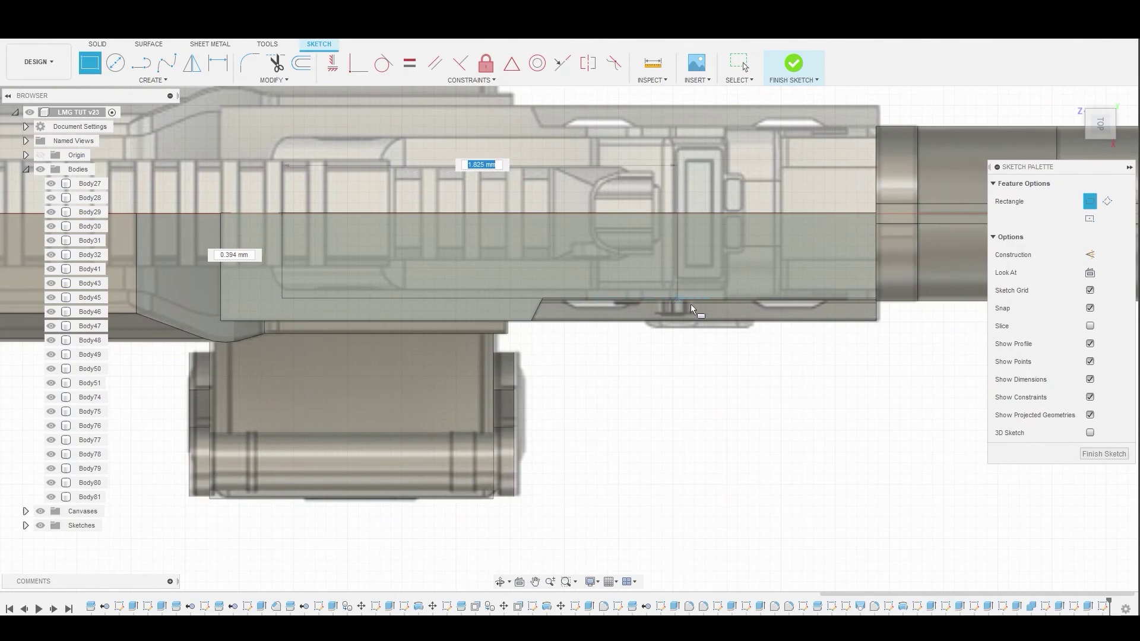
left_click(877, 289)
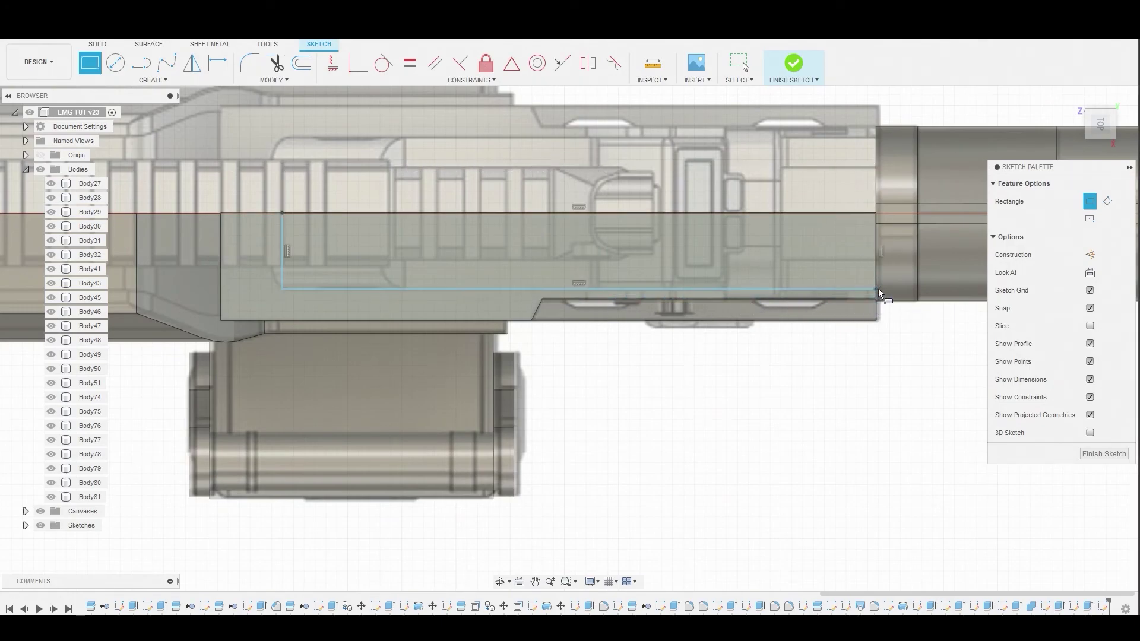
right_click(784, 394)
left_click(825, 407)
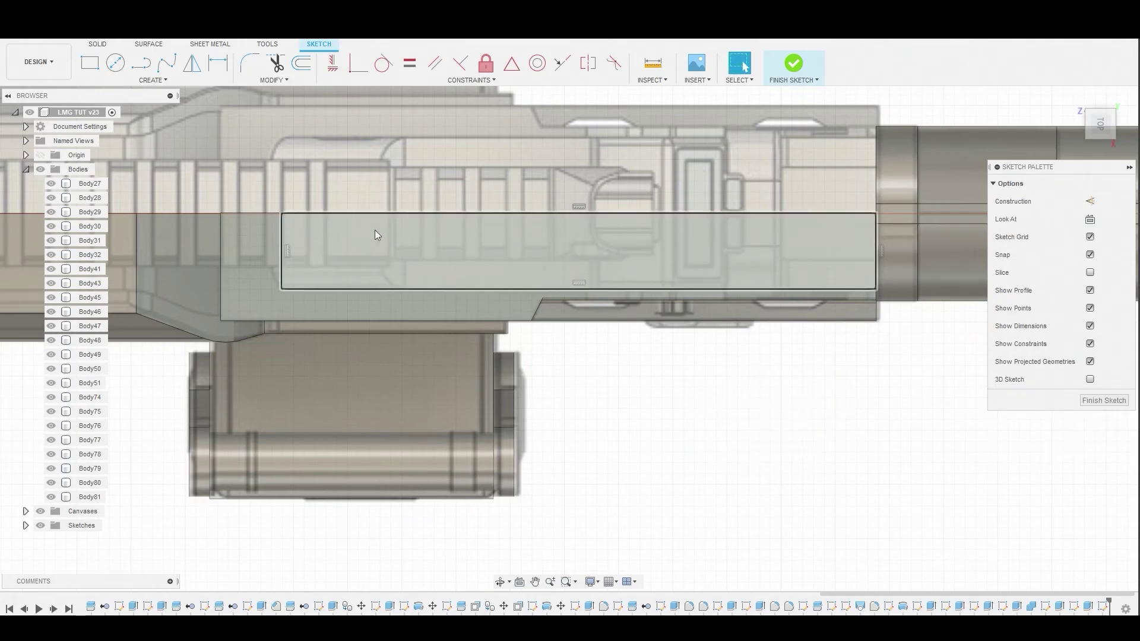
Press Pull the rectangle 0.51 mm upward as a new body, Body83
left_click(334, 254)
right_click(333, 254)
left_click(367, 244)
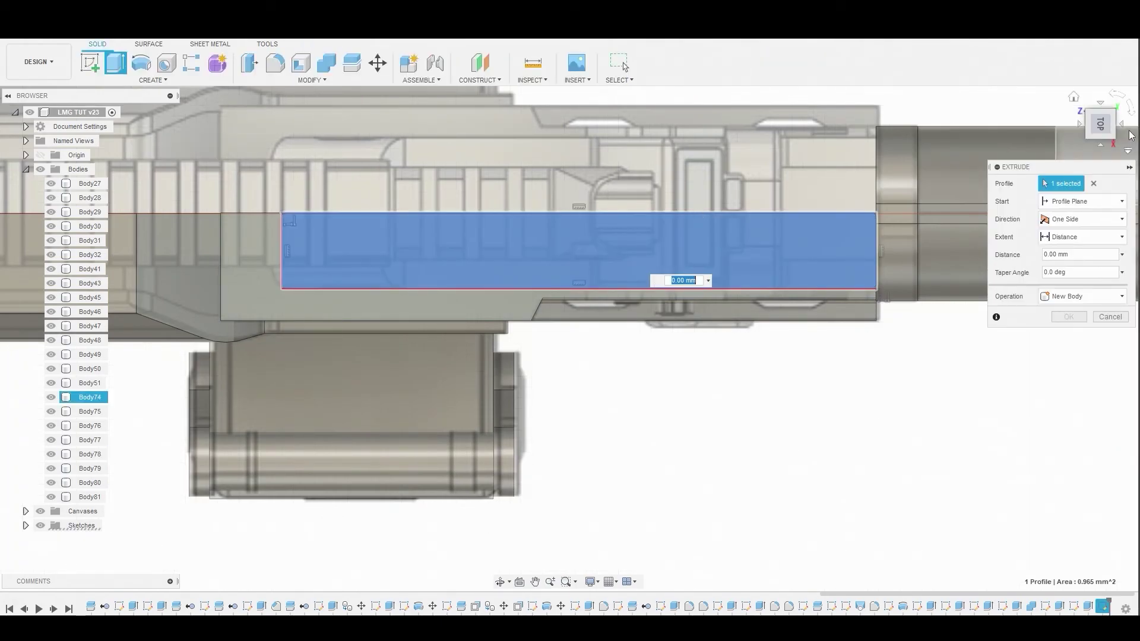
left_click(1103, 149)
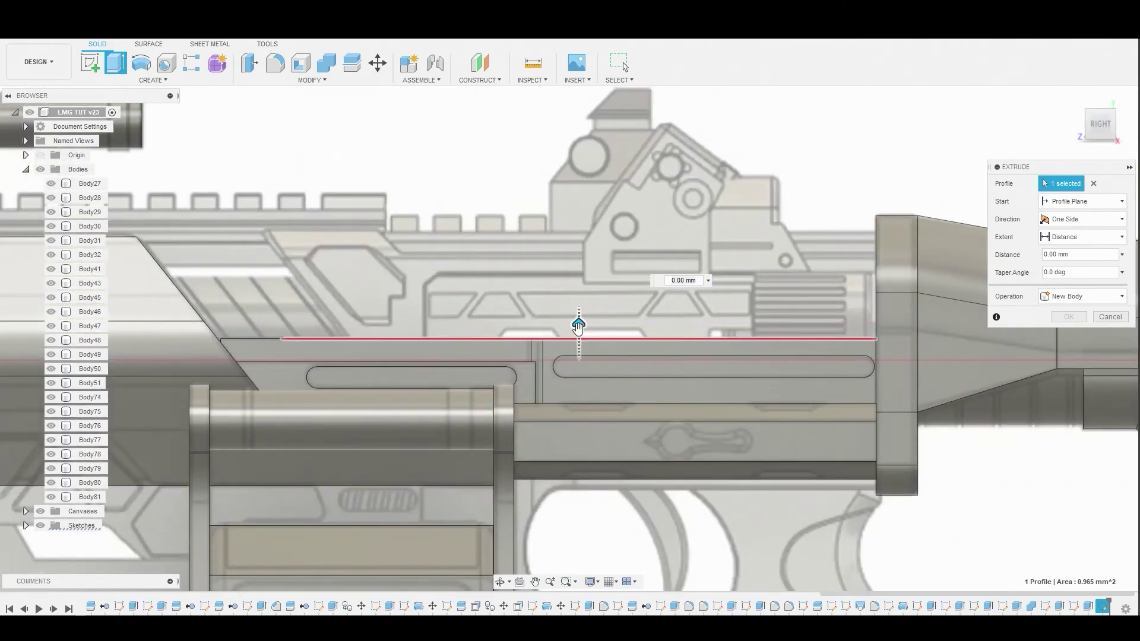
left_click_drag(578, 323, 578, 215)
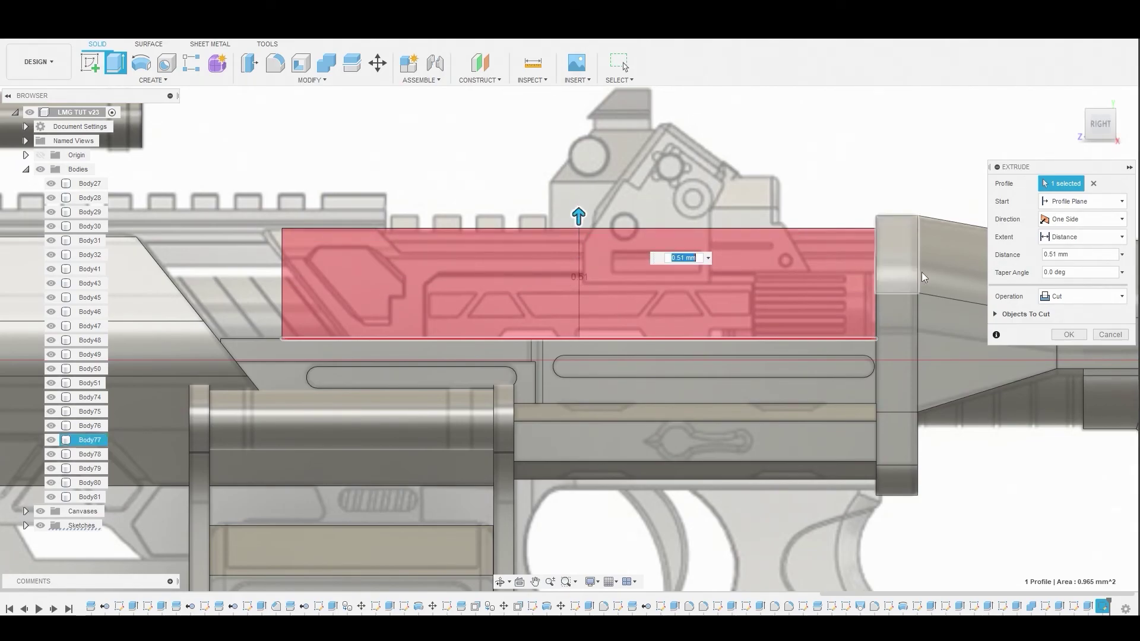
left_click(1081, 296)
left_click(1081, 355)
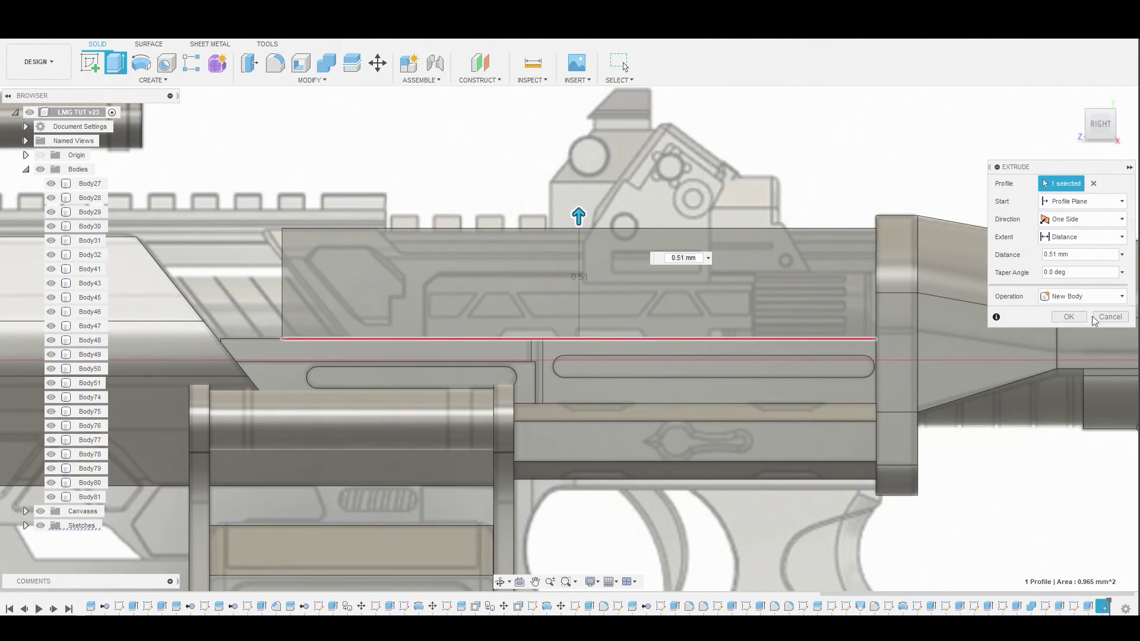
key("Return")
middle_click_drag(275, 261, 279, 261, "shift")
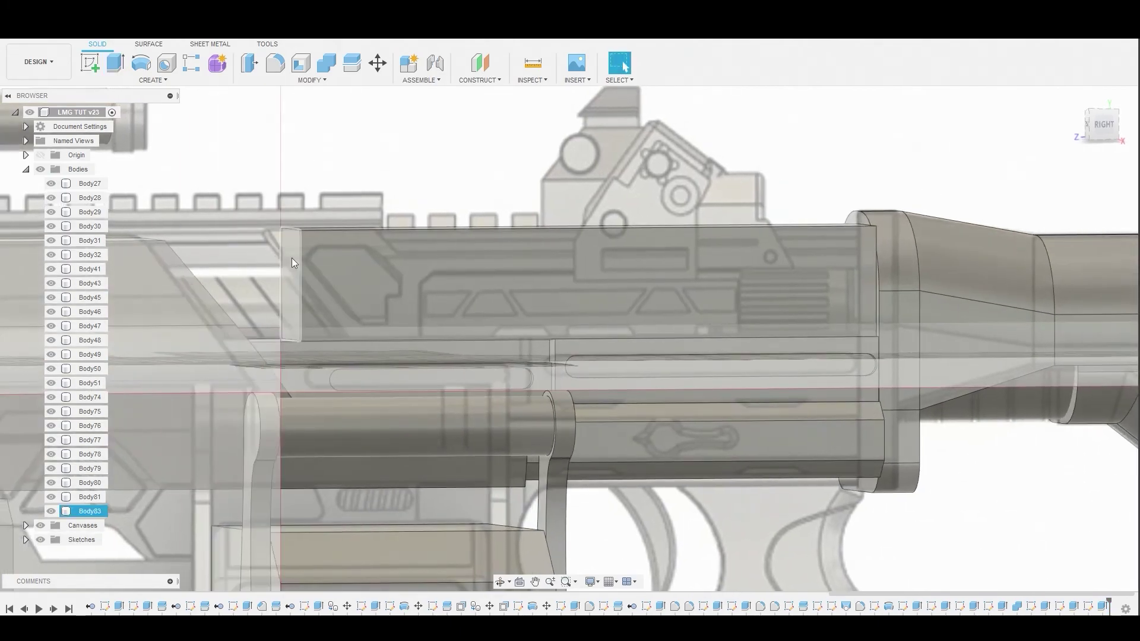
Offset Body83's left end face by -0.312 mm to shorten the box
left_click(291, 261)
right_click(291, 261)
key("q")
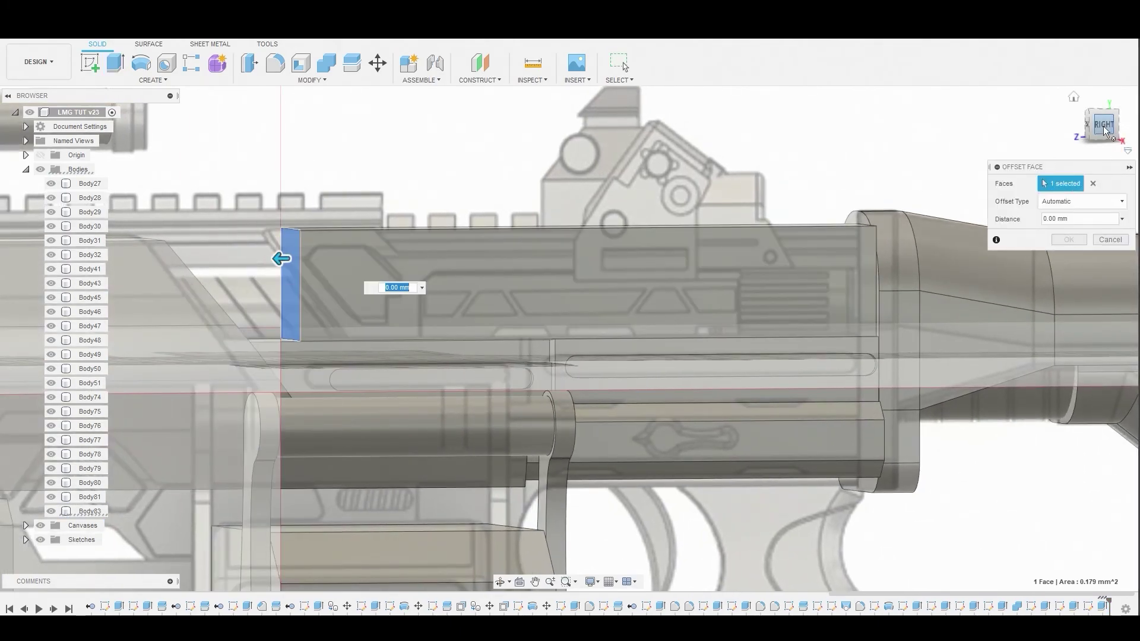
left_click(1102, 125)
left_click_drag(310, 260, 376, 264)
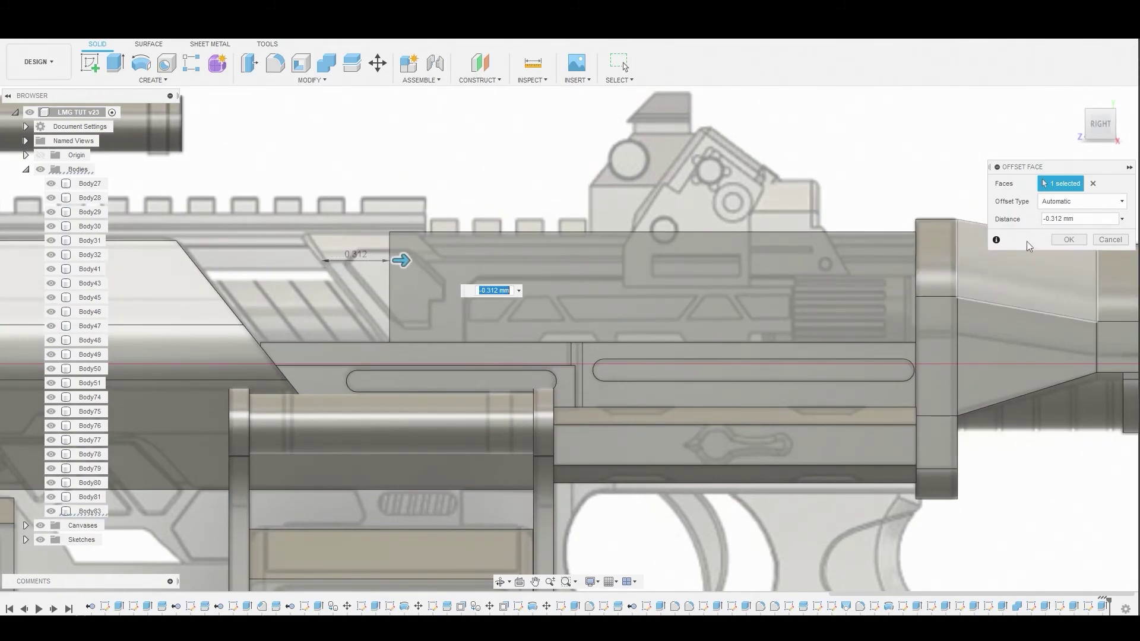
left_click(1068, 240)
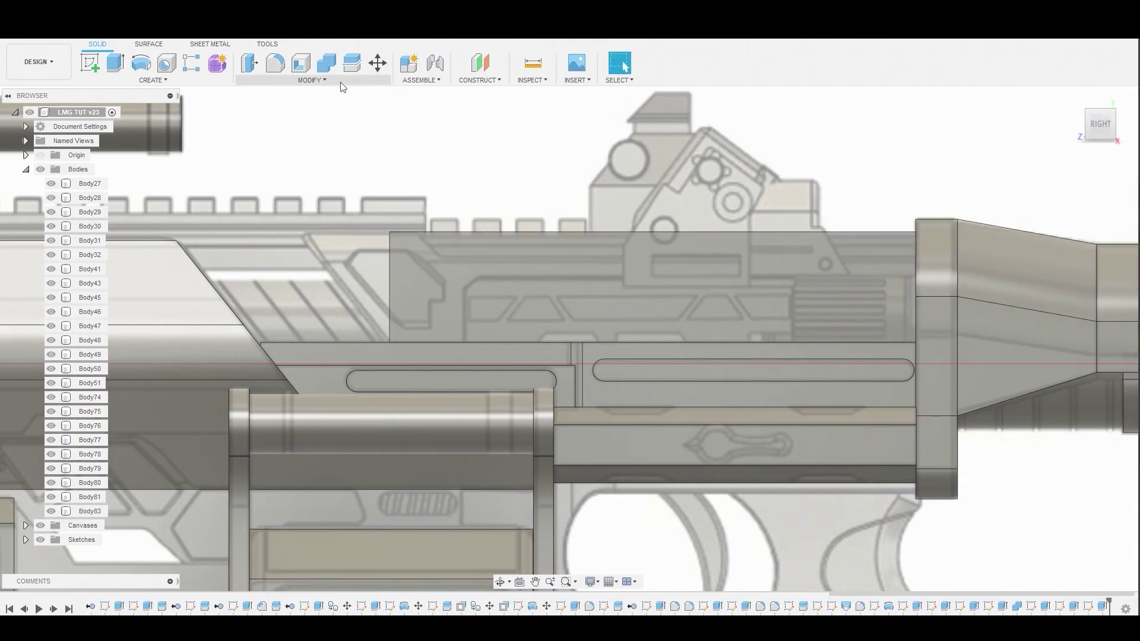
Draft Body83's left end face at 38.5 degrees, pulling from the bottom face
left_click(314, 80)
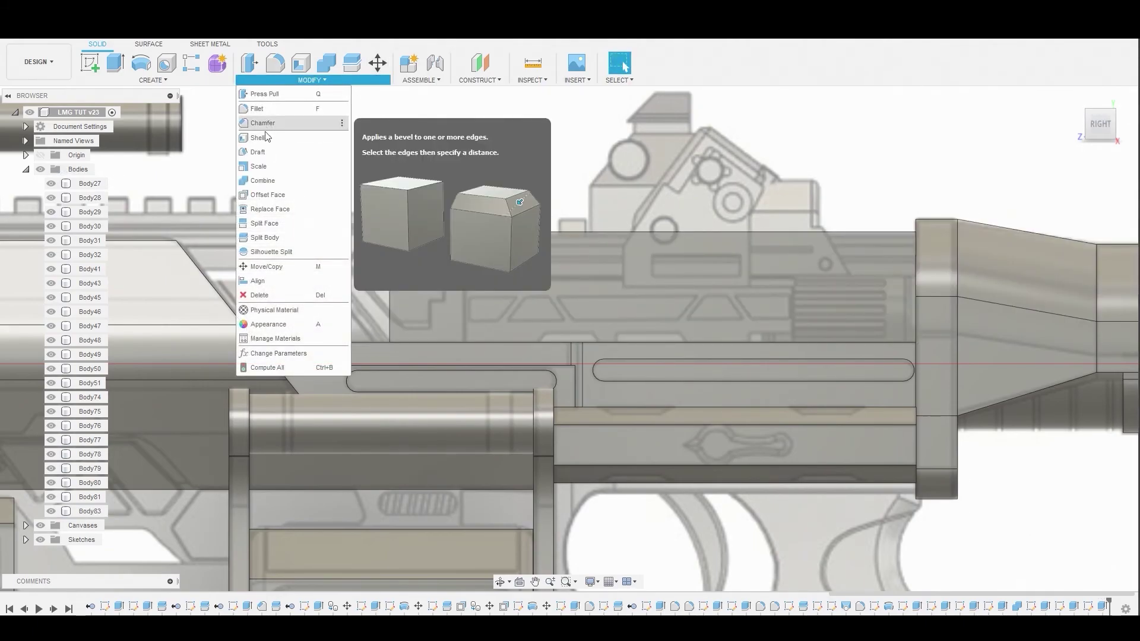
left_click(258, 152)
middle_click_drag(450, 314, 437, 331, "shift")
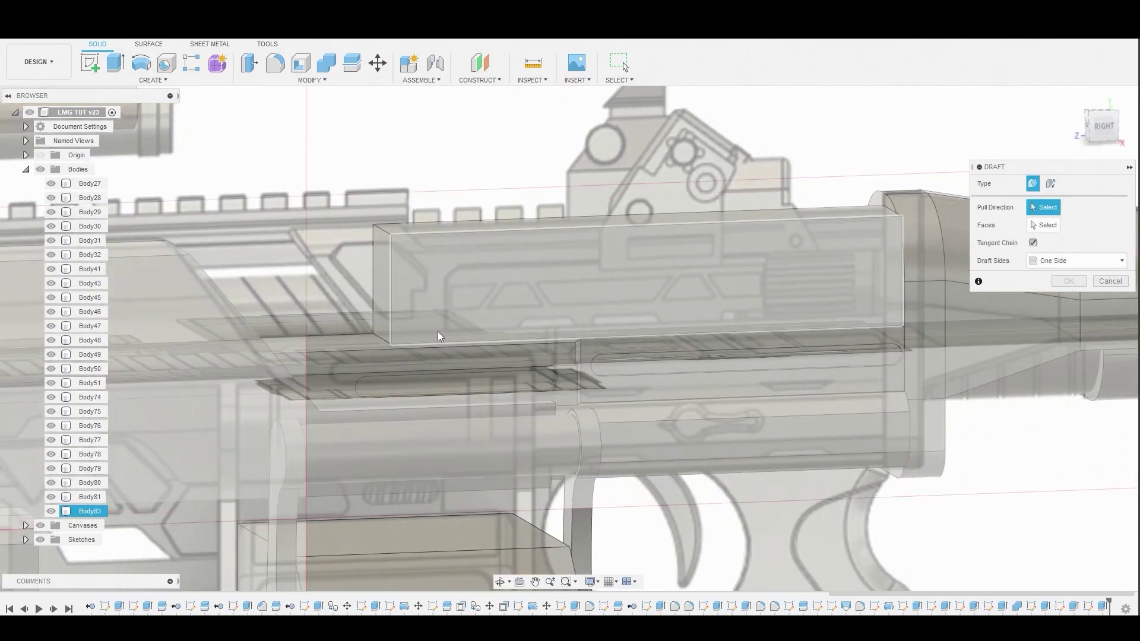
left_click(51, 497)
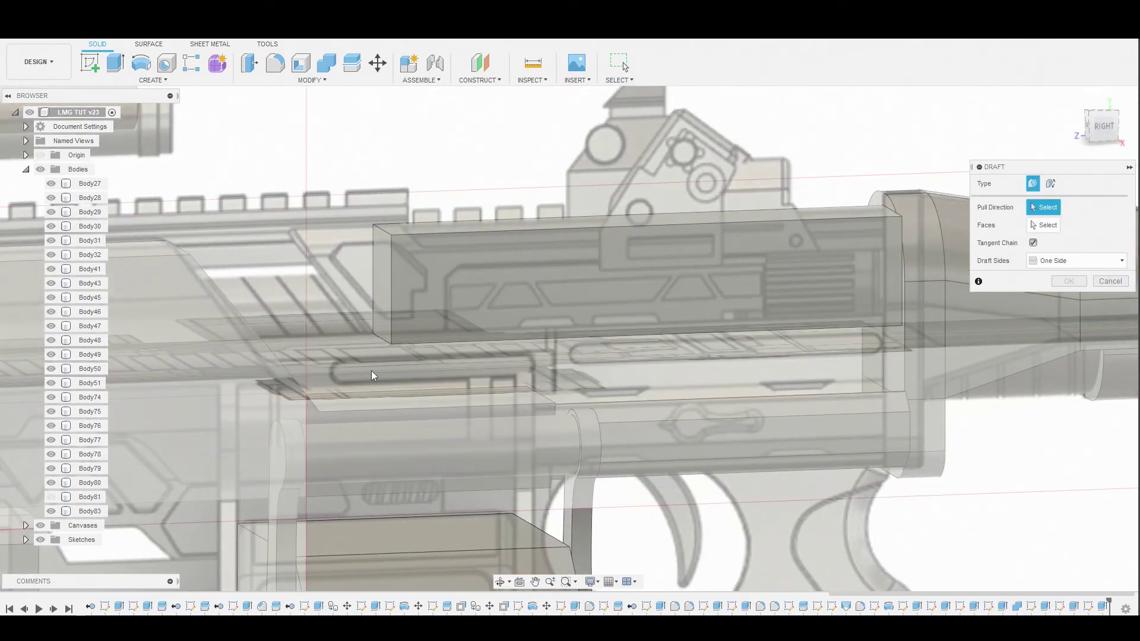
middle_click_drag(373, 375, 398, 331, "shift")
left_click(408, 329)
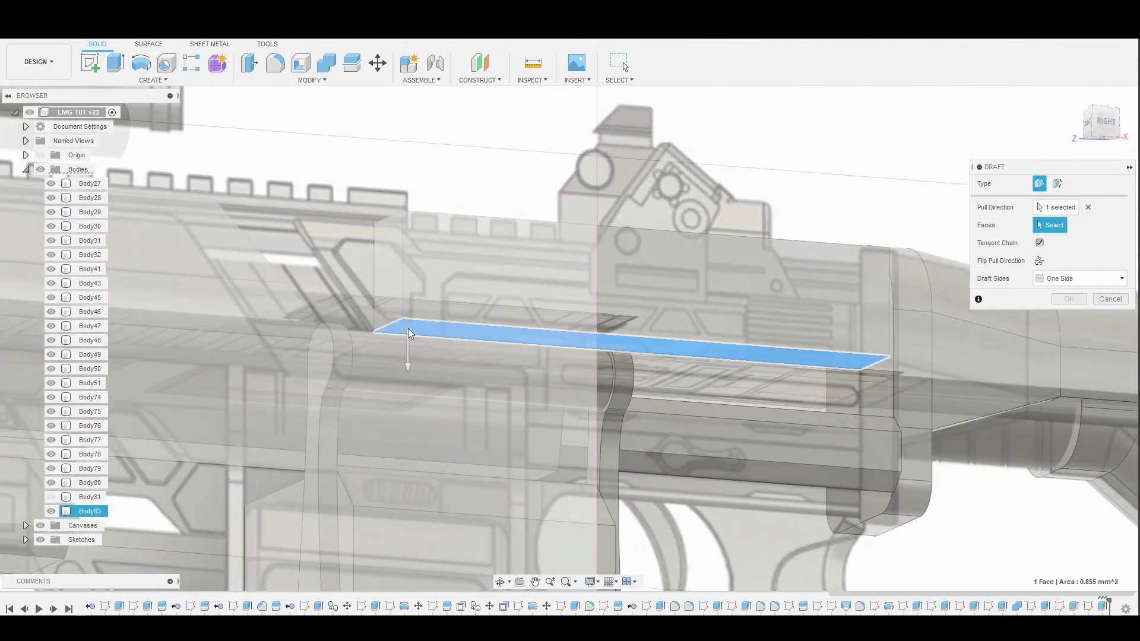
left_click(390, 285)
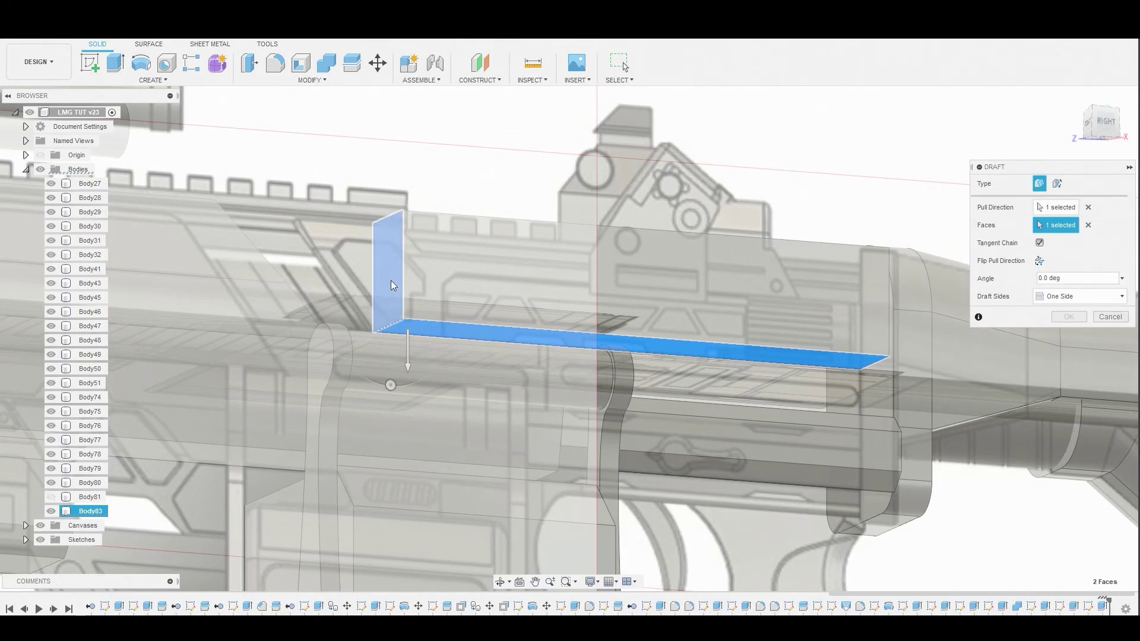
left_click(1108, 126)
scroll(471, 347, "up", 3)
left_click_drag(457, 360, 518, 373)
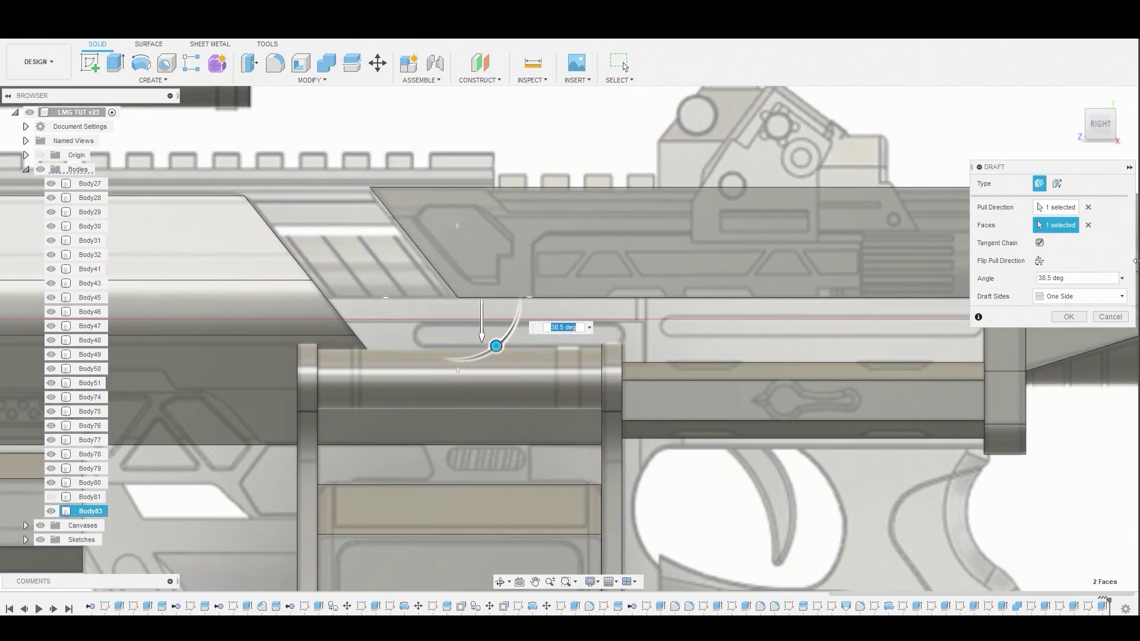
left_click(1068, 317)
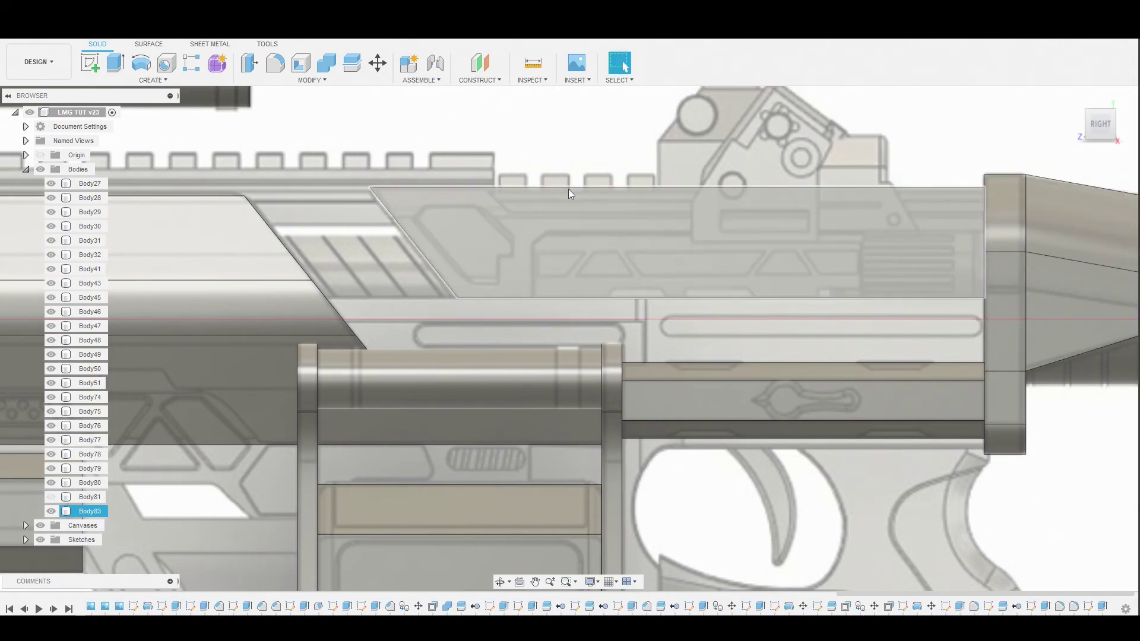
Fillet Body83's long top edge with a 0.15 mm radius
key("f")
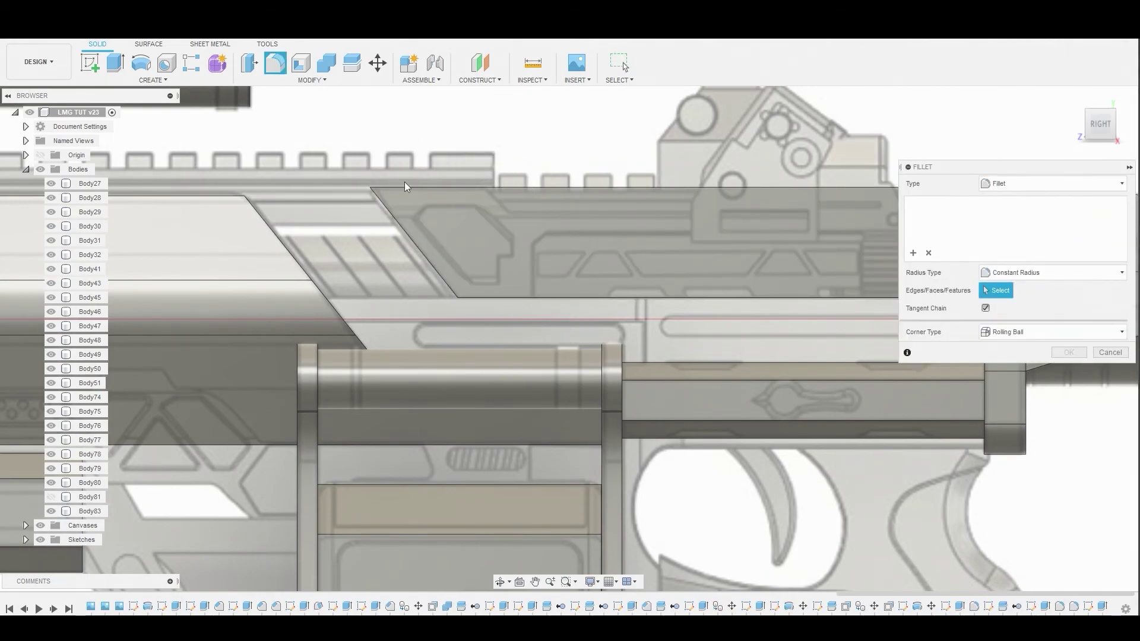
left_click(426, 189)
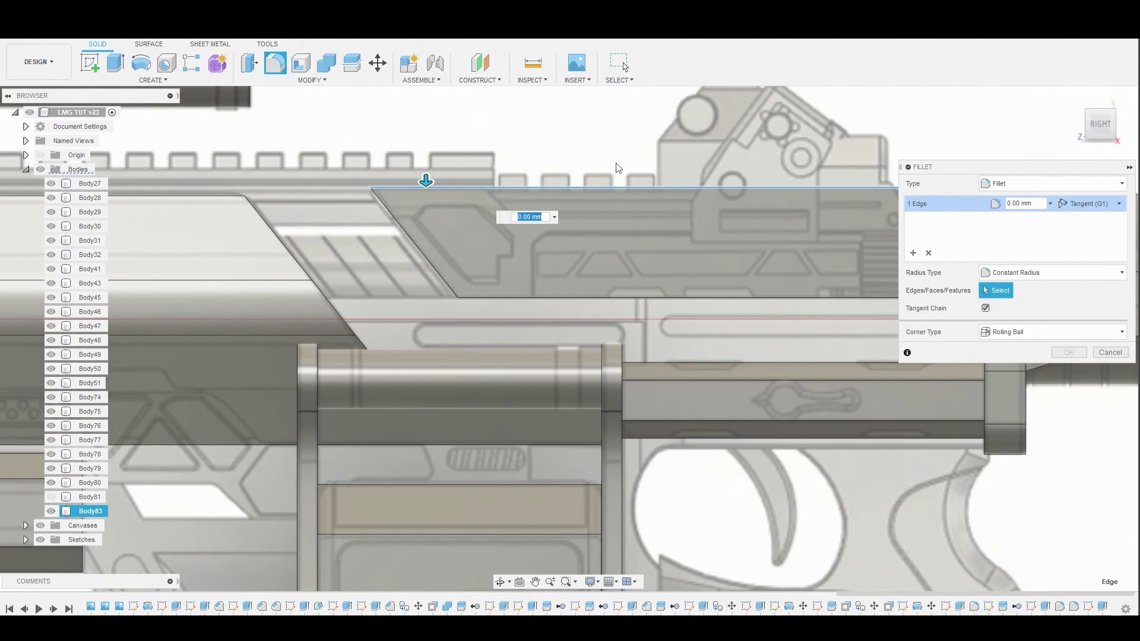
mouse_move(1098, 127)
scroll(469, 188, "up", 3)
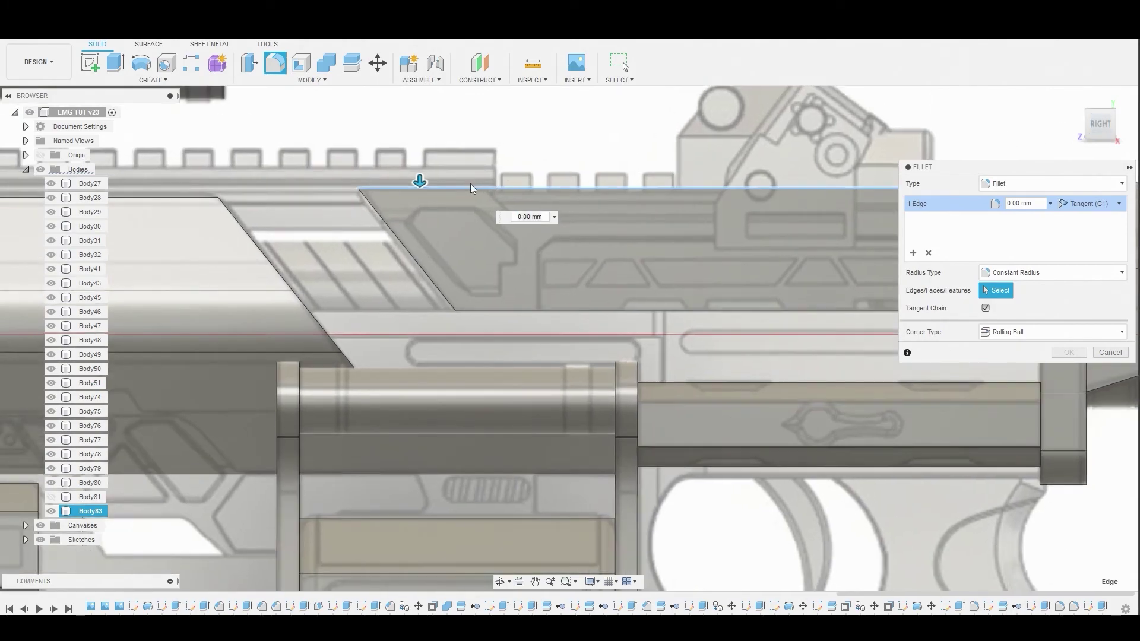
left_click_drag(407, 180, 418, 194)
type("0.15")
key("Return")
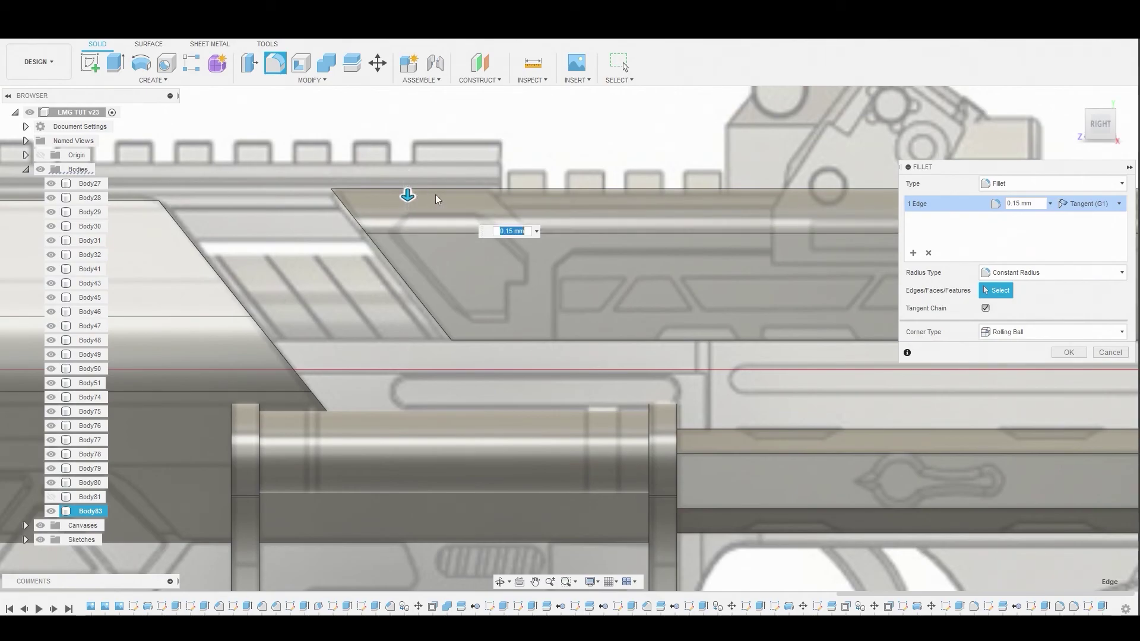
left_click(1068, 352)
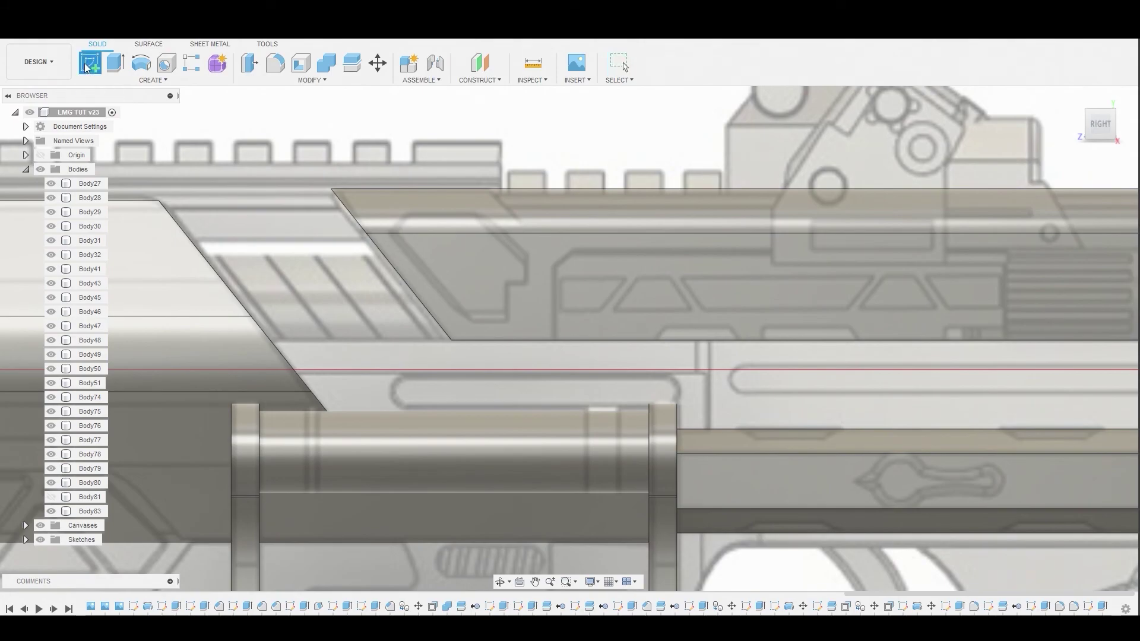
Sketch a 45° angled line along Body83's top edge and finish the sketch
left_click(564, 188)
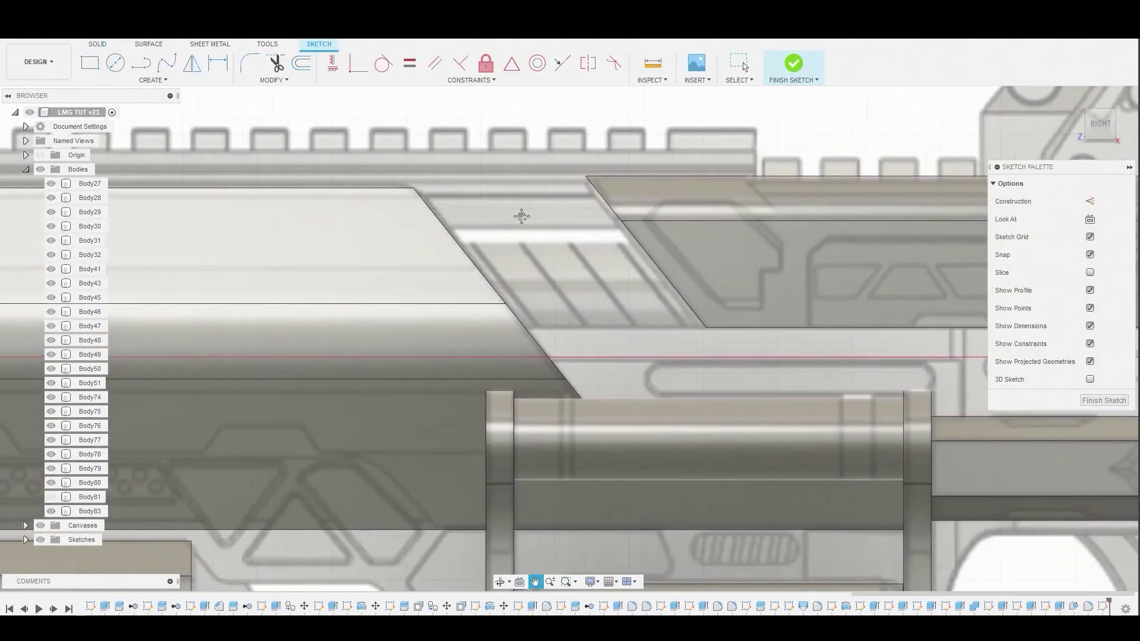
middle_click_drag(521, 216, 284, 214)
left_click(145, 66)
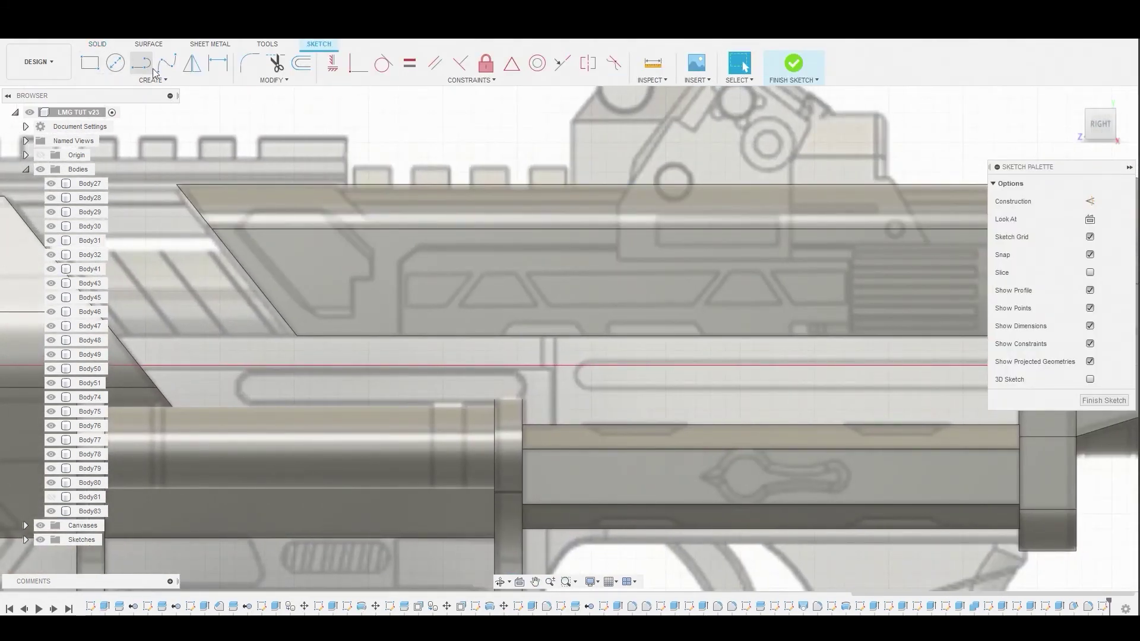
scroll(327, 175, "up", 3)
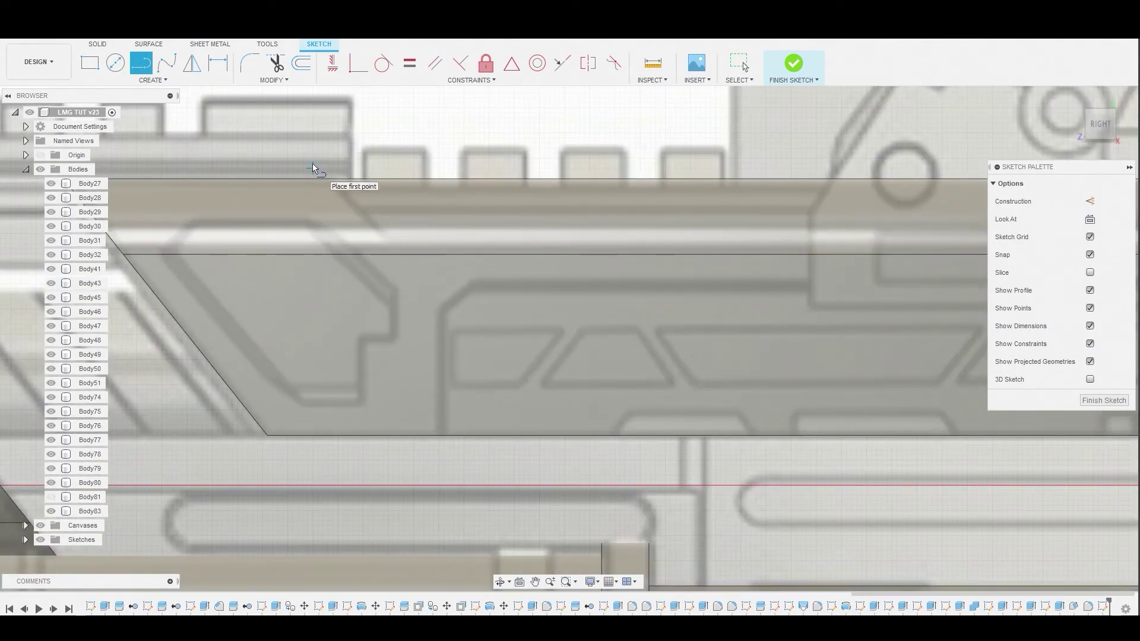
scroll(313, 166, "up", 3)
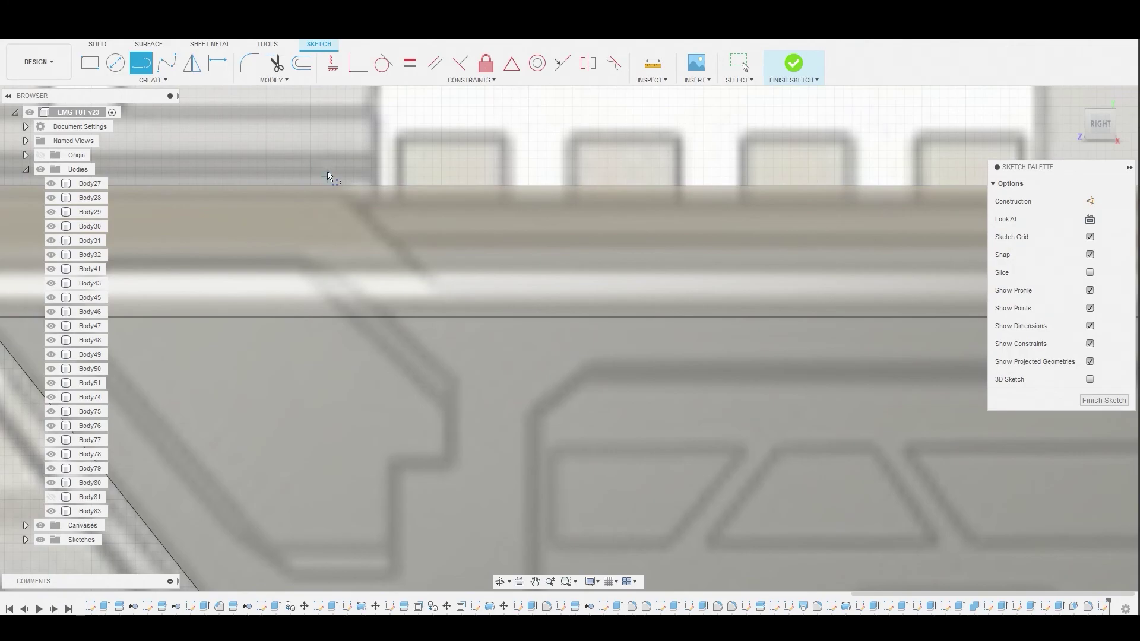
left_click(328, 177)
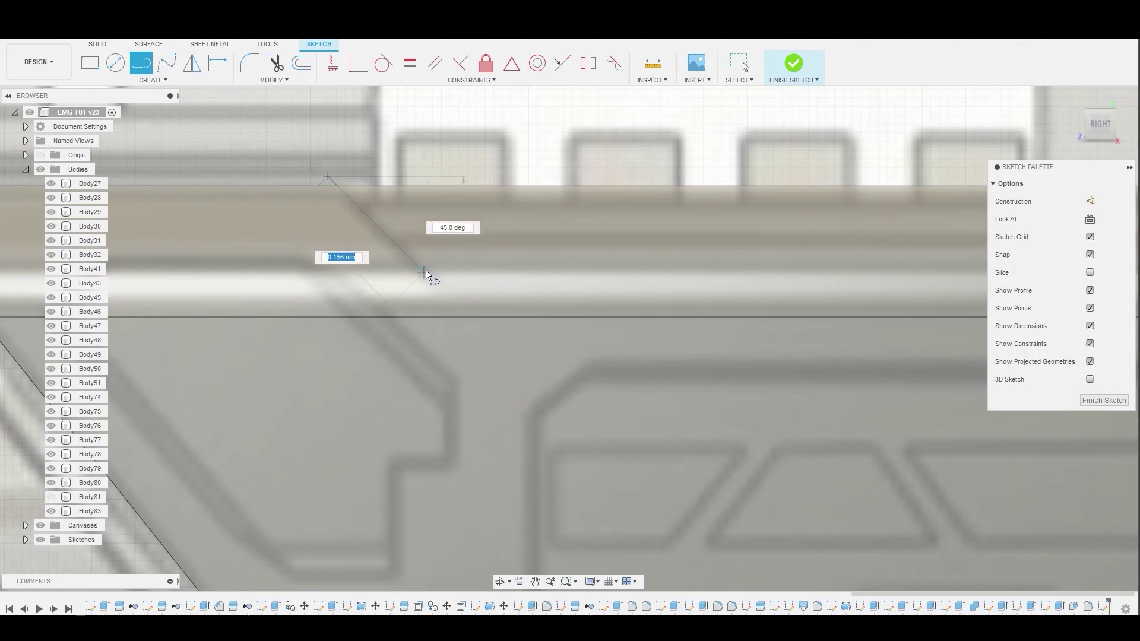
left_click(428, 271)
scroll(429, 271, "down", 8)
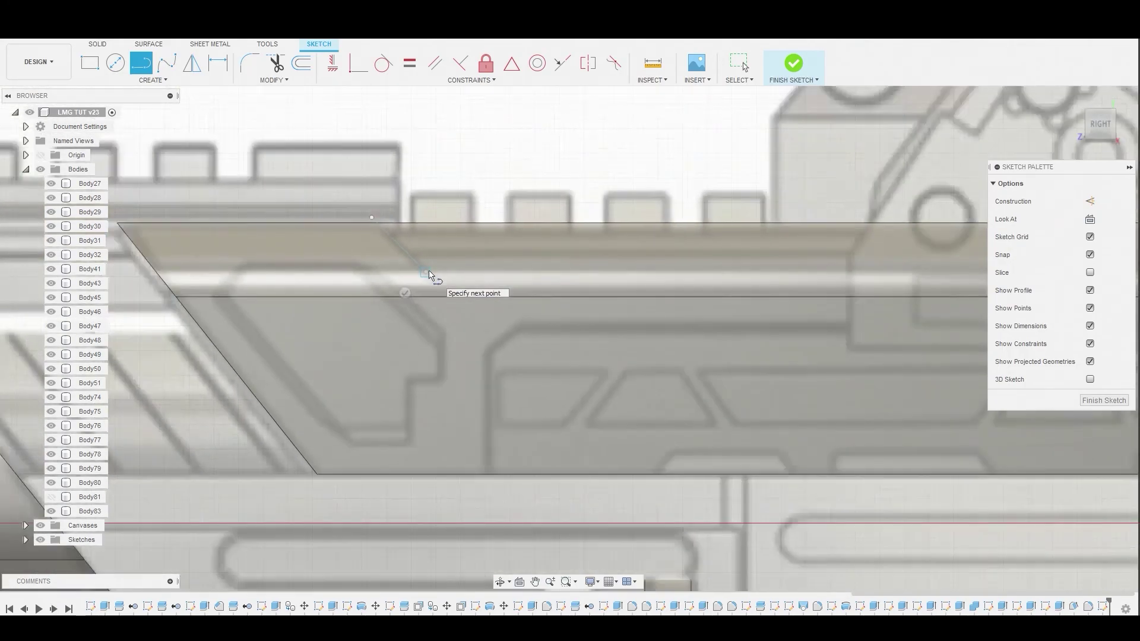
middle_click_drag(722, 267, 695, 263)
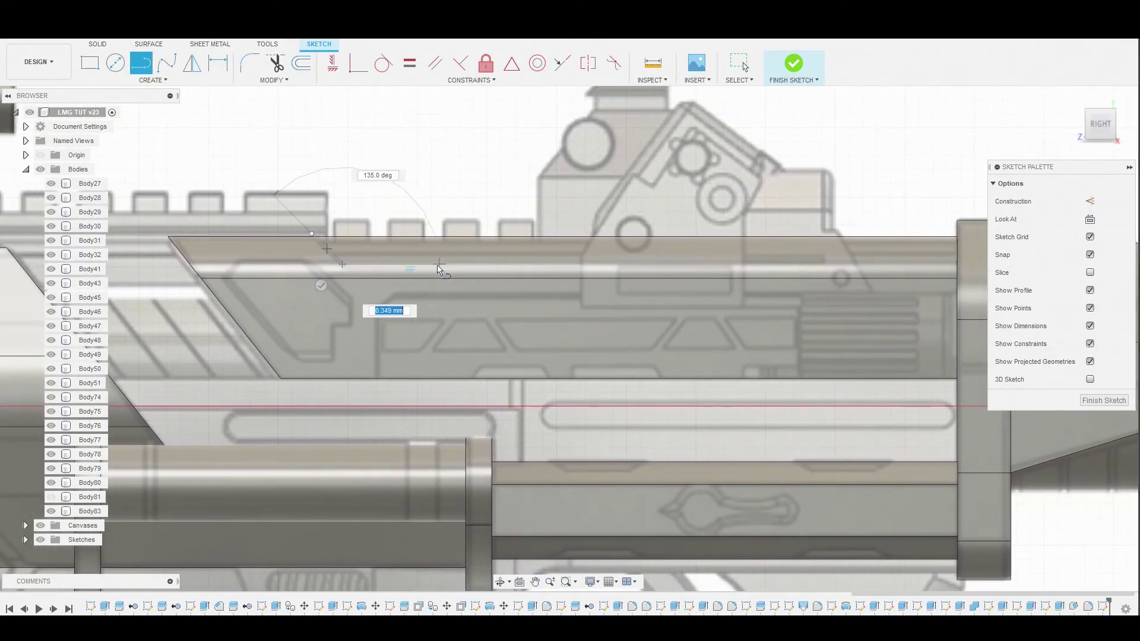
right_click(418, 175)
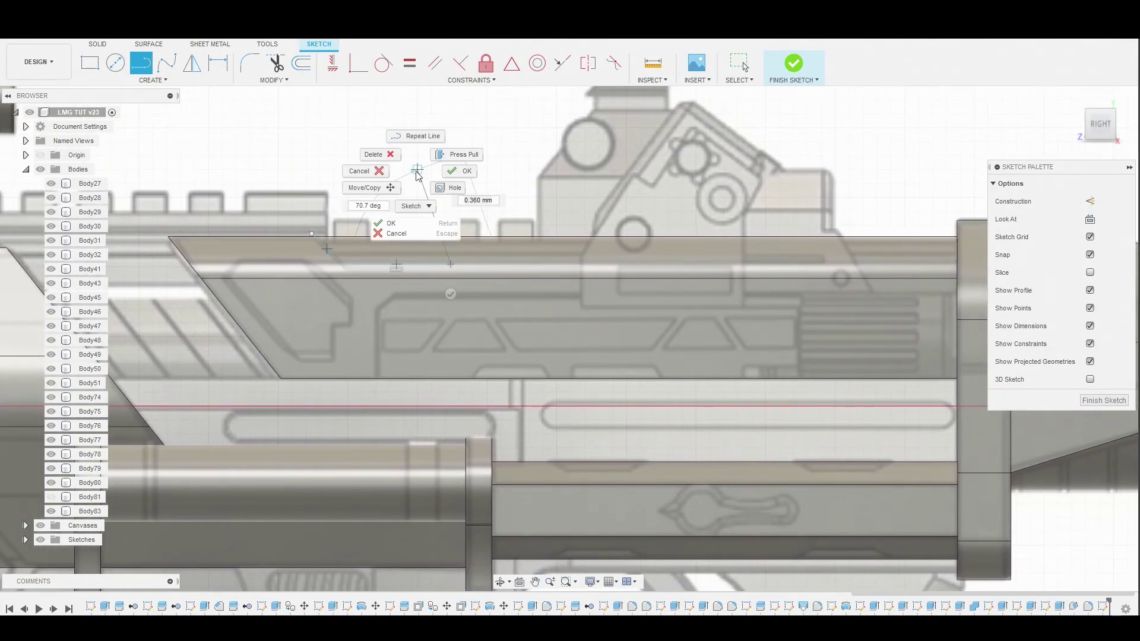
left_click(463, 170)
left_click(789, 73)
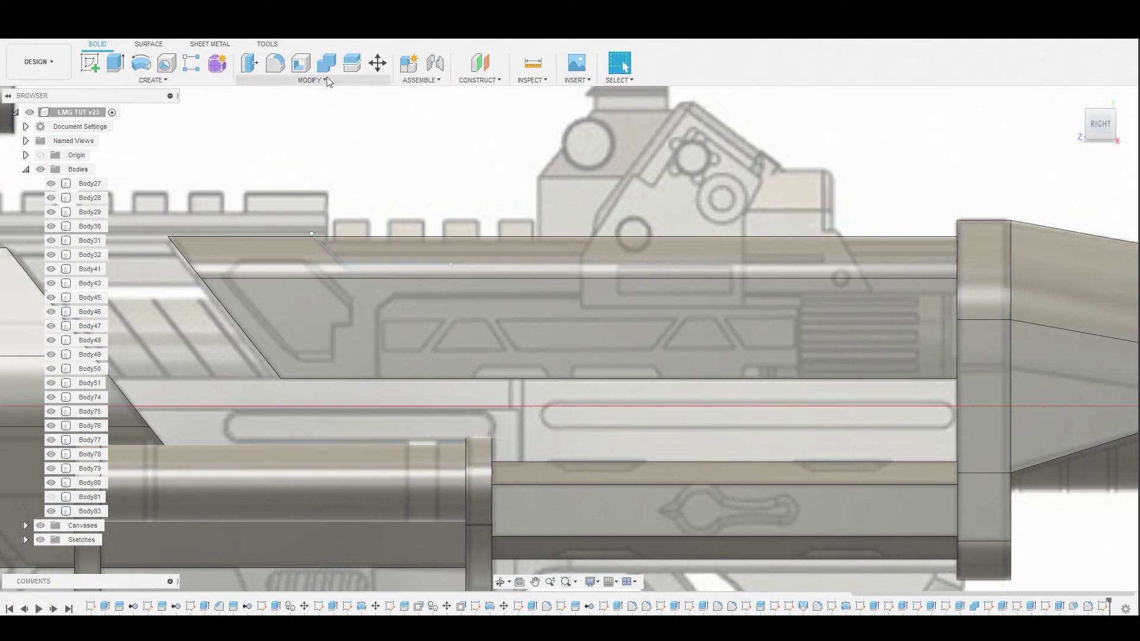
Split Body83 using the angled sketch line as the splitting tool
left_click(312, 80)
left_click(307, 237)
left_click(313, 293)
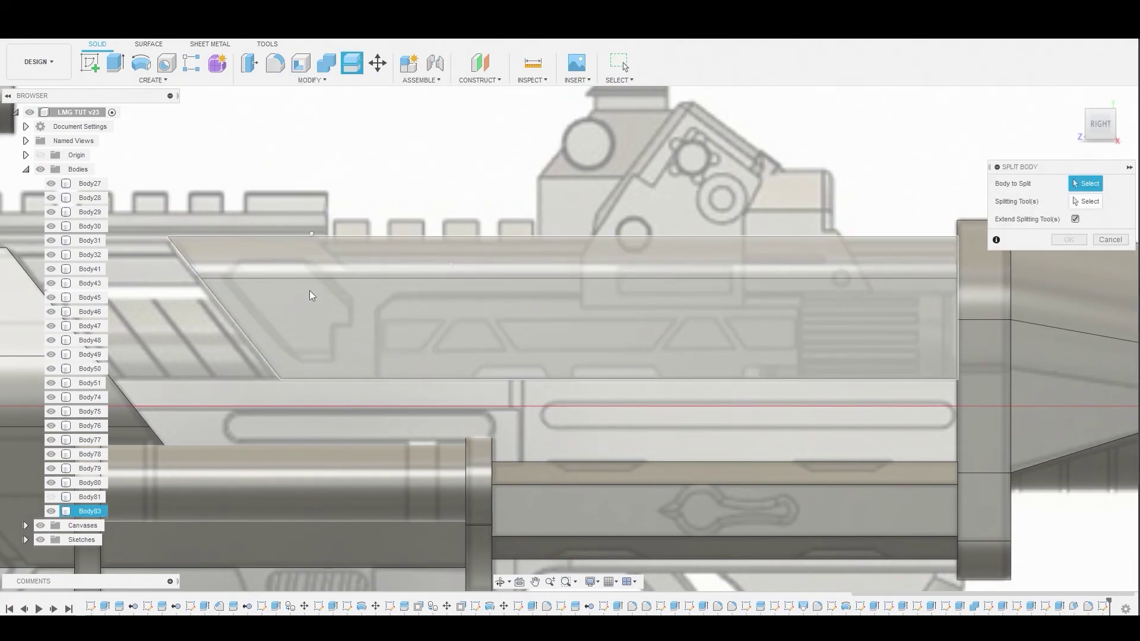
left_click(1086, 203)
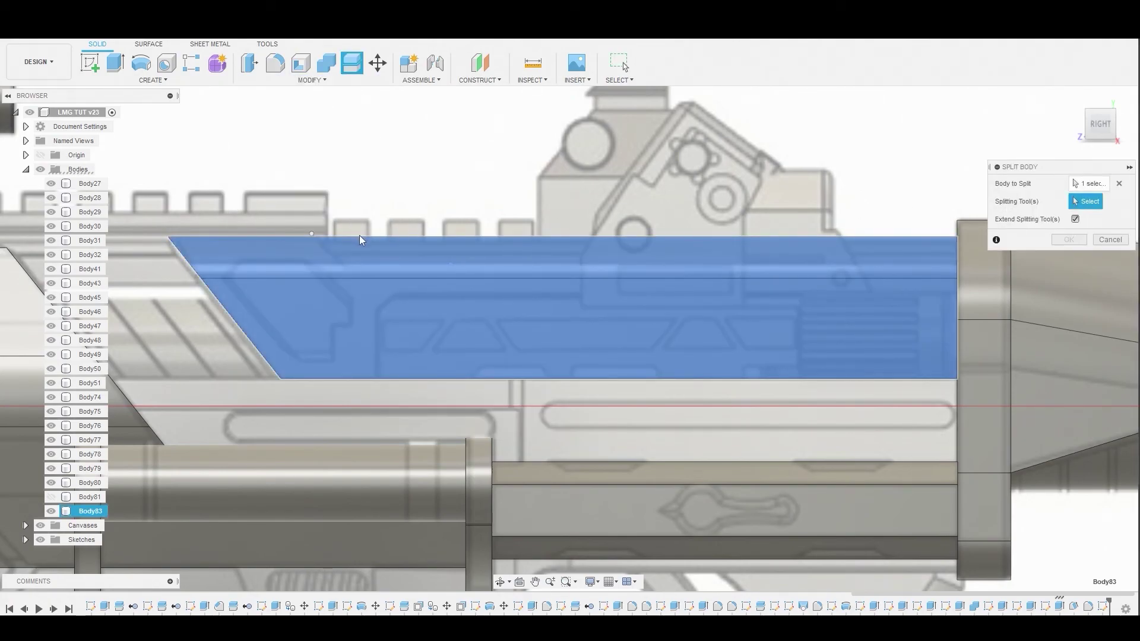
left_click(363, 265)
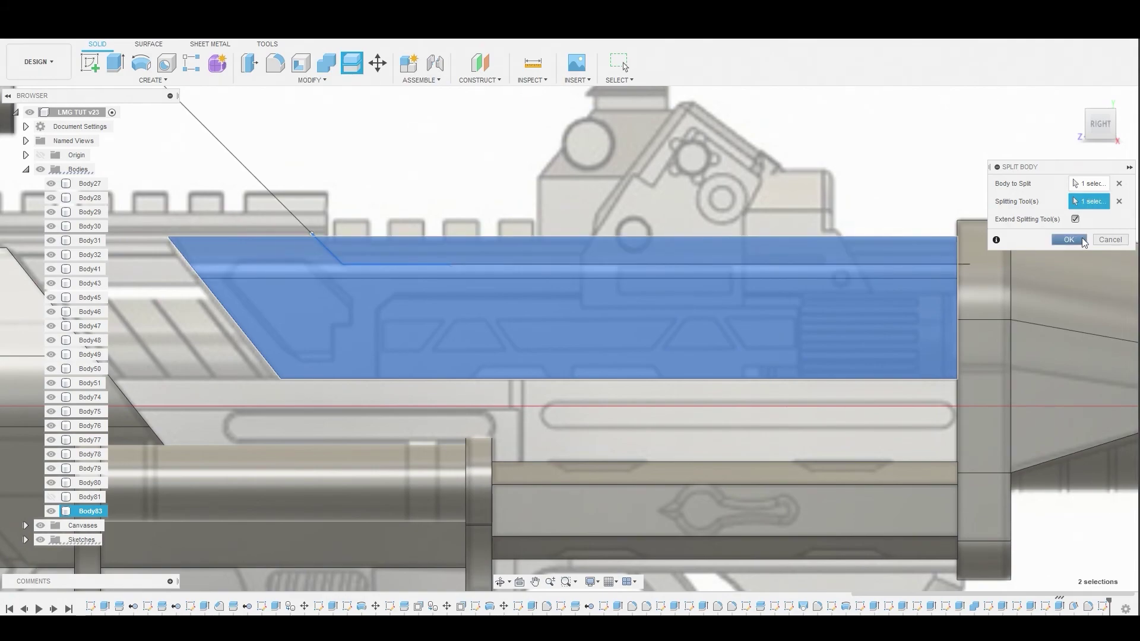
left_click(1082, 239)
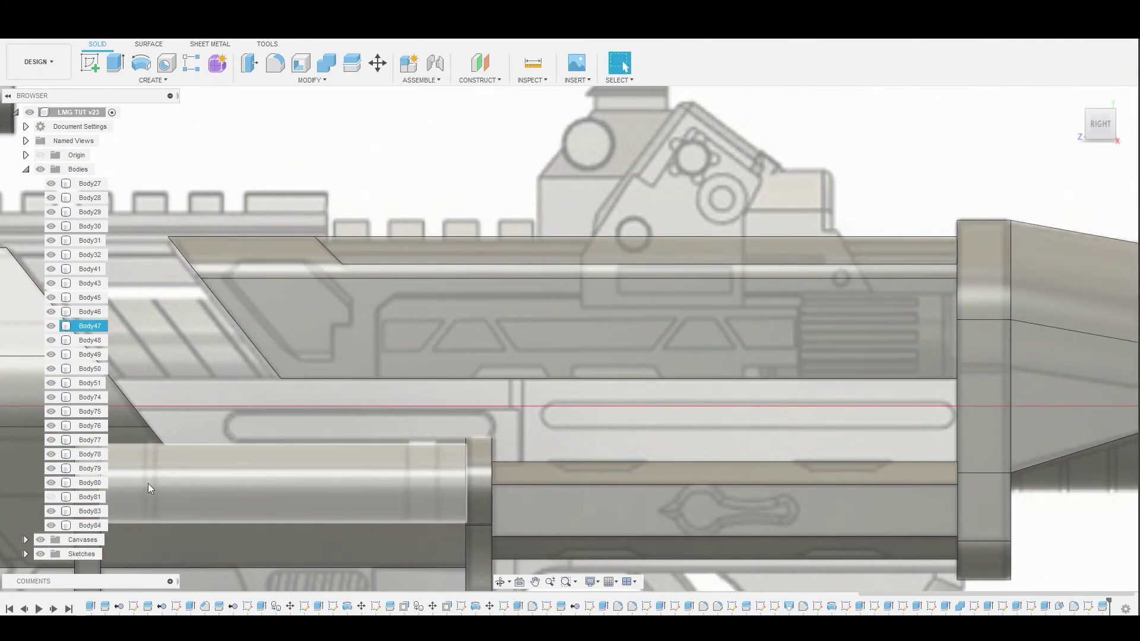
Remove split-off Body83, show Body81 again, and start a sketch on Body84's side face
right_click(92, 516)
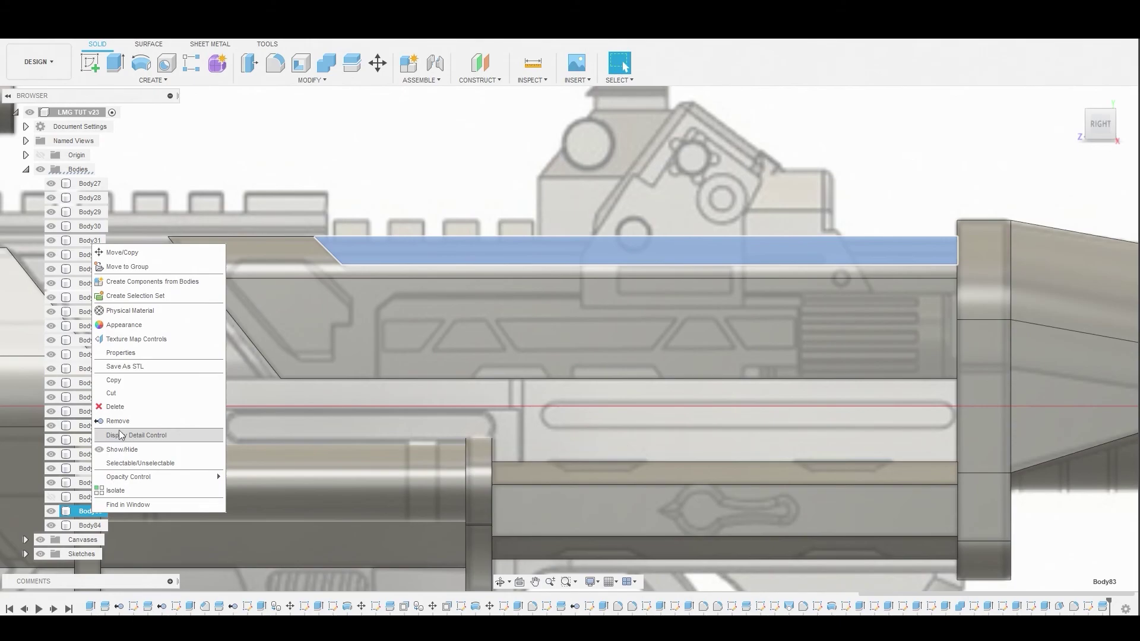
left_click(149, 435)
left_click(51, 497)
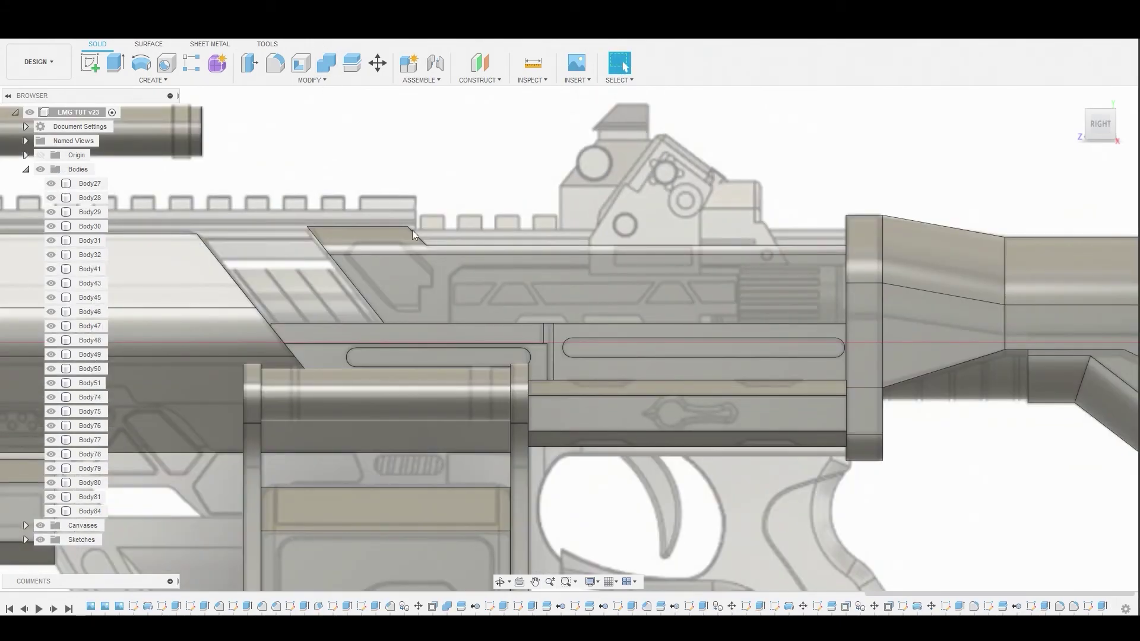
scroll(506, 297, "up", 2)
left_click(506, 297)
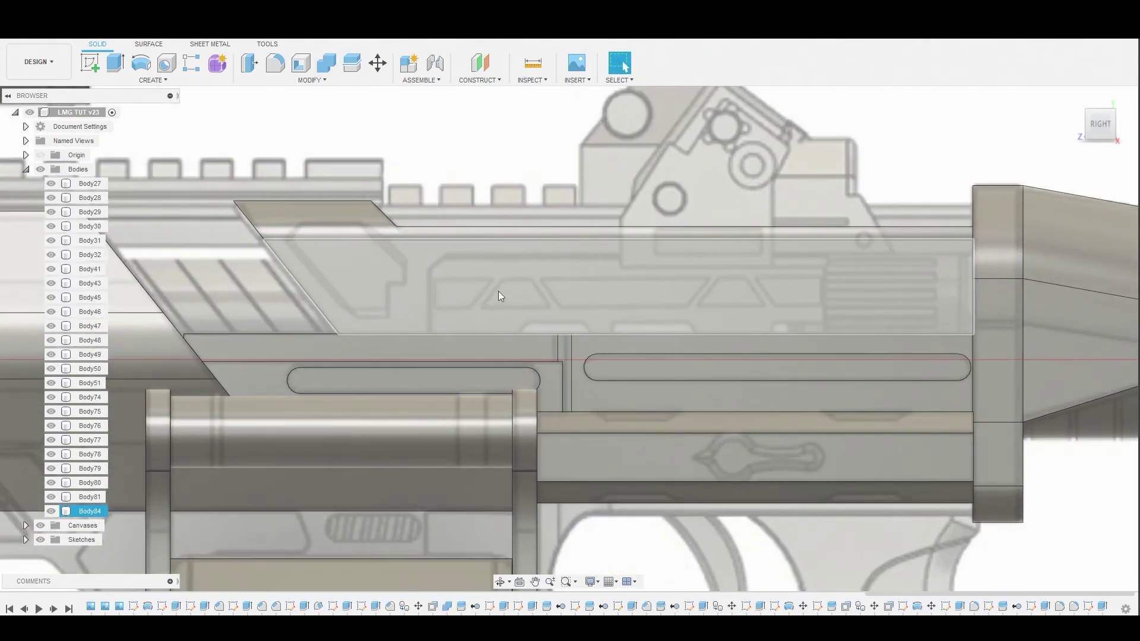
left_click(499, 295)
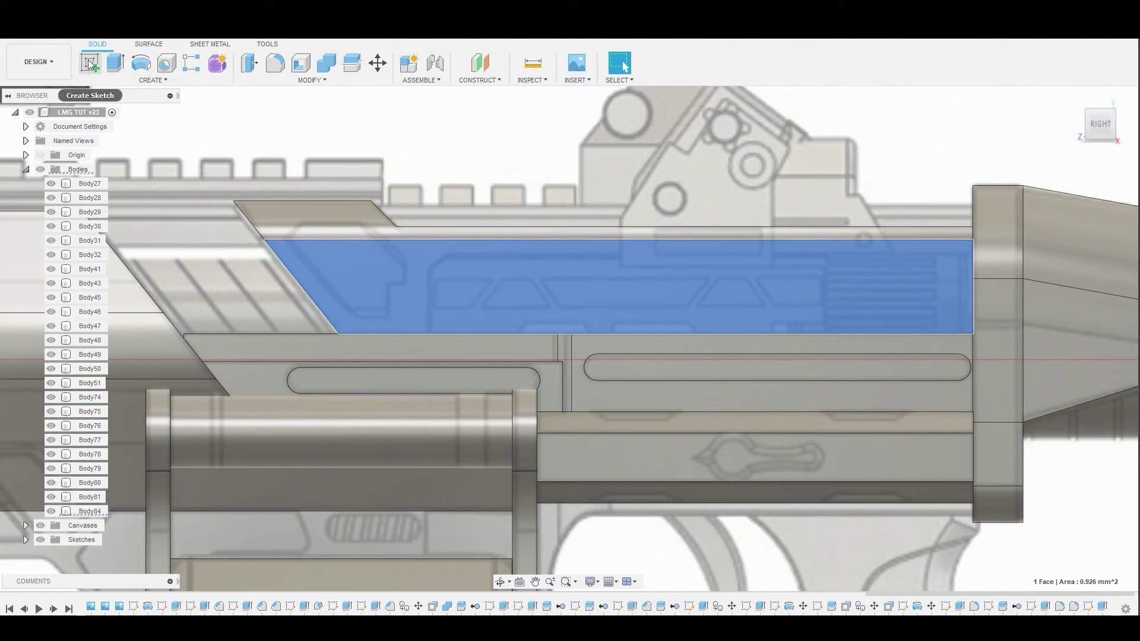
left_click(89, 64)
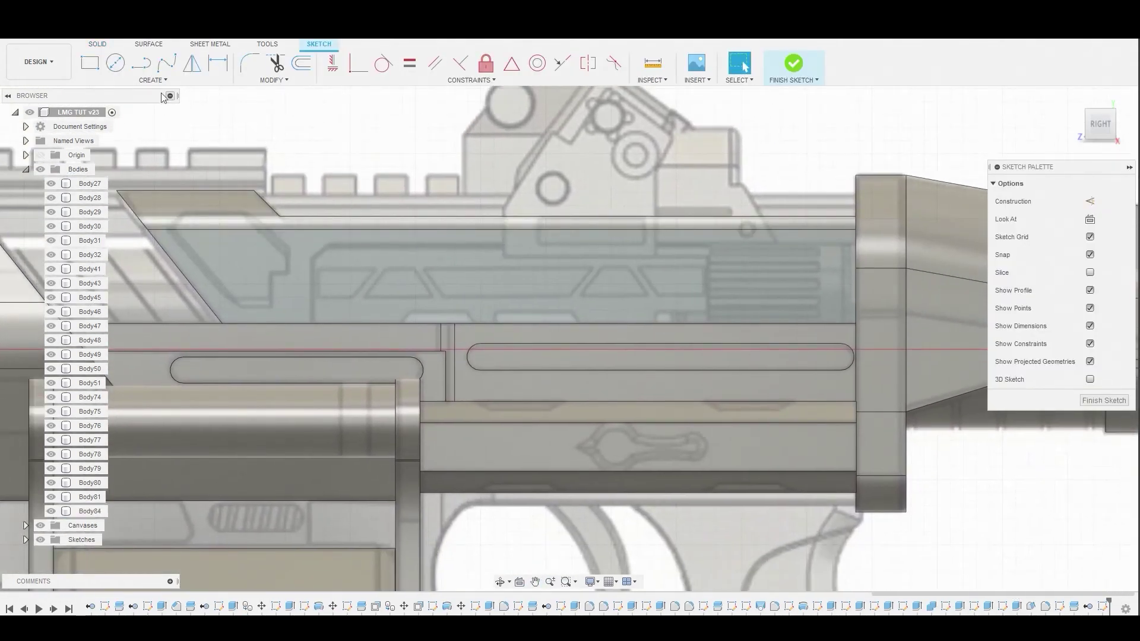
Draw a closed panel outline with a bevelled upper-left corner, forming a 0.643 mm² profile
left_click(138, 65)
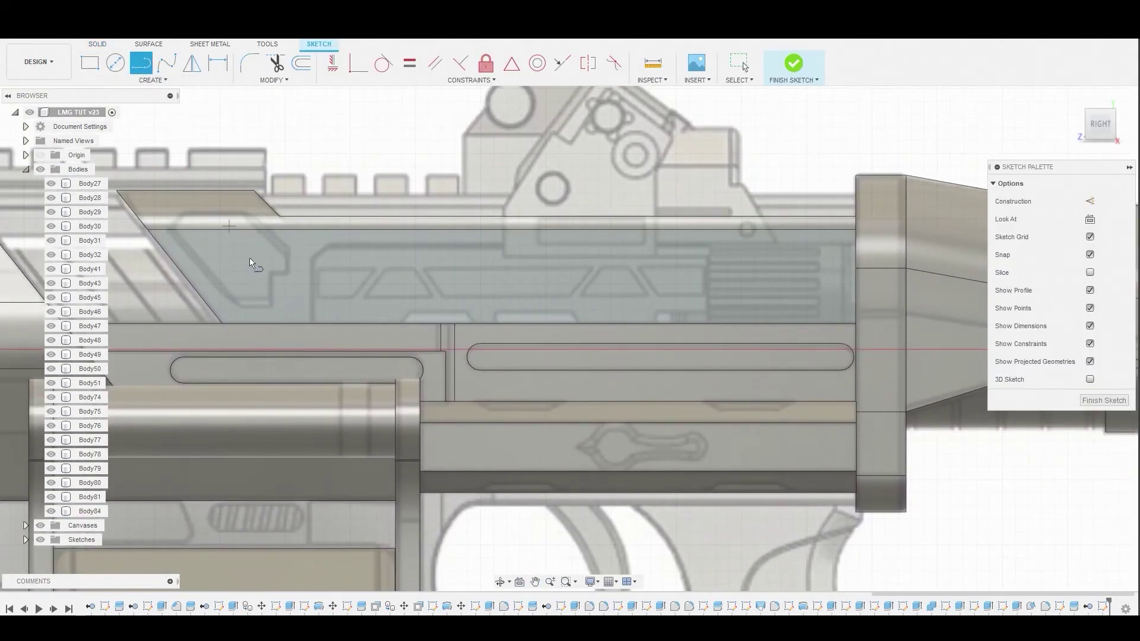
scroll(249, 257, "up", 3)
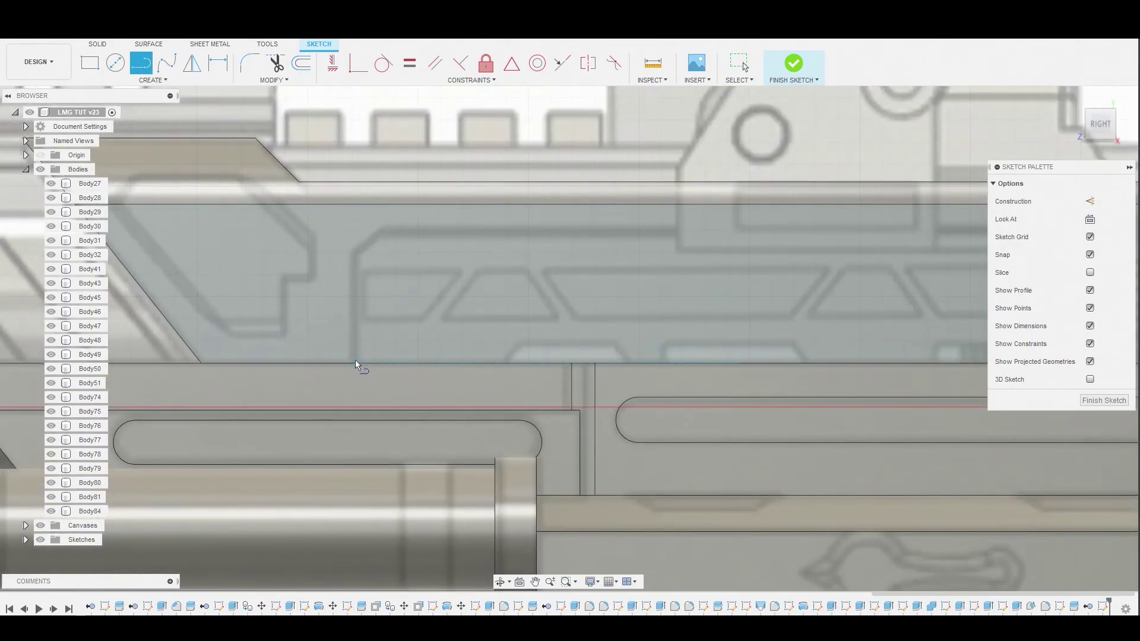
left_click(352, 362)
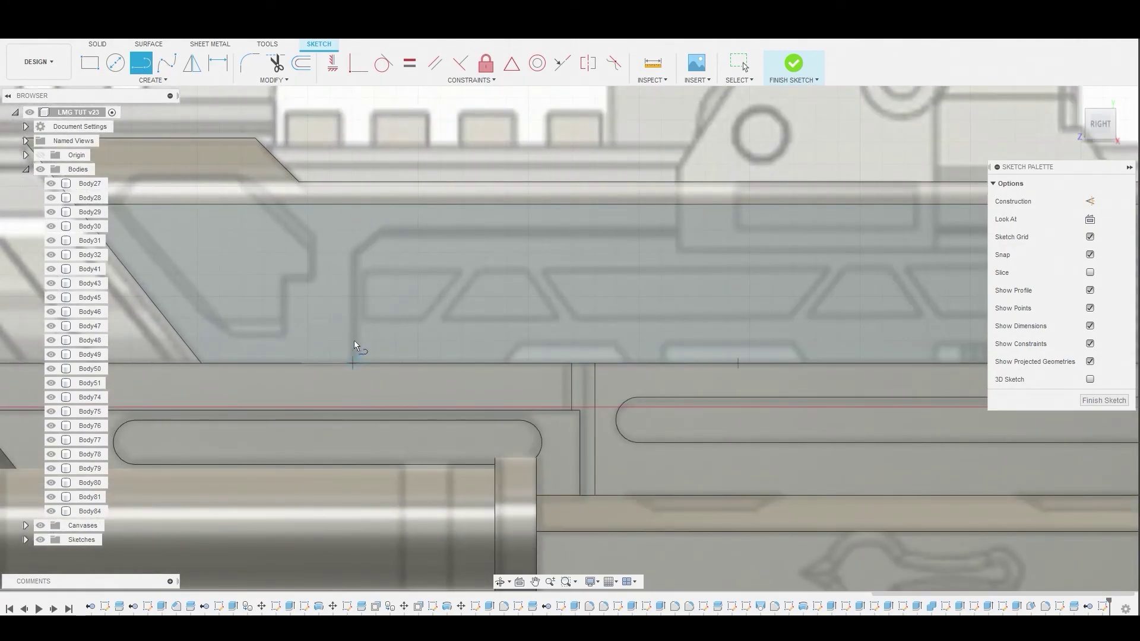
left_click(352, 253)
left_click(387, 226)
middle_click_drag(681, 234, 375, 197)
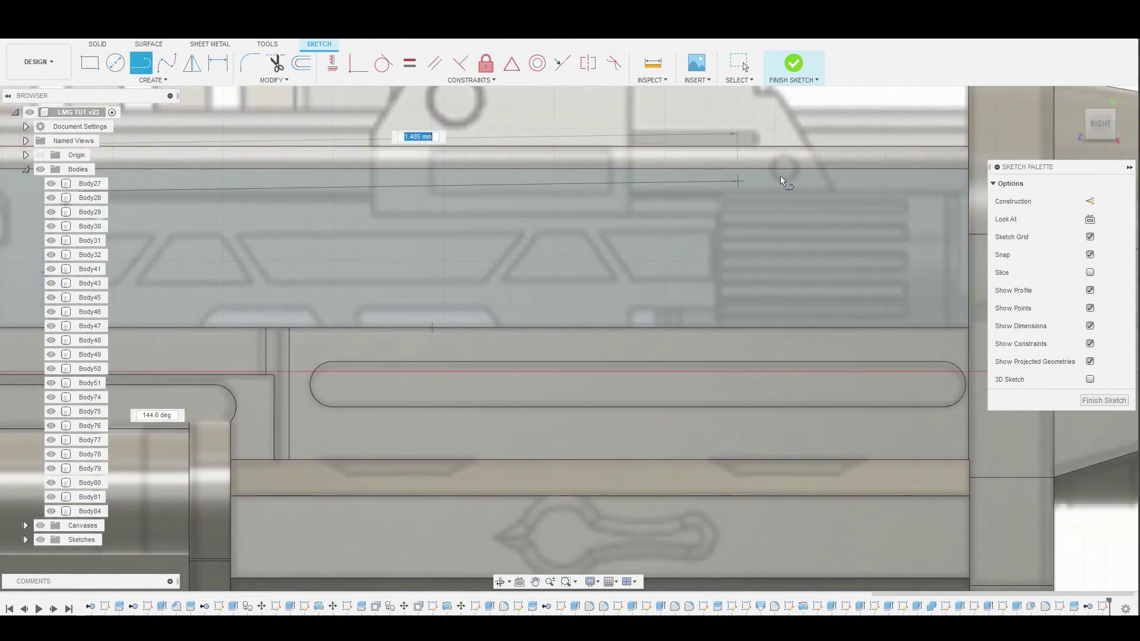
left_click(969, 196)
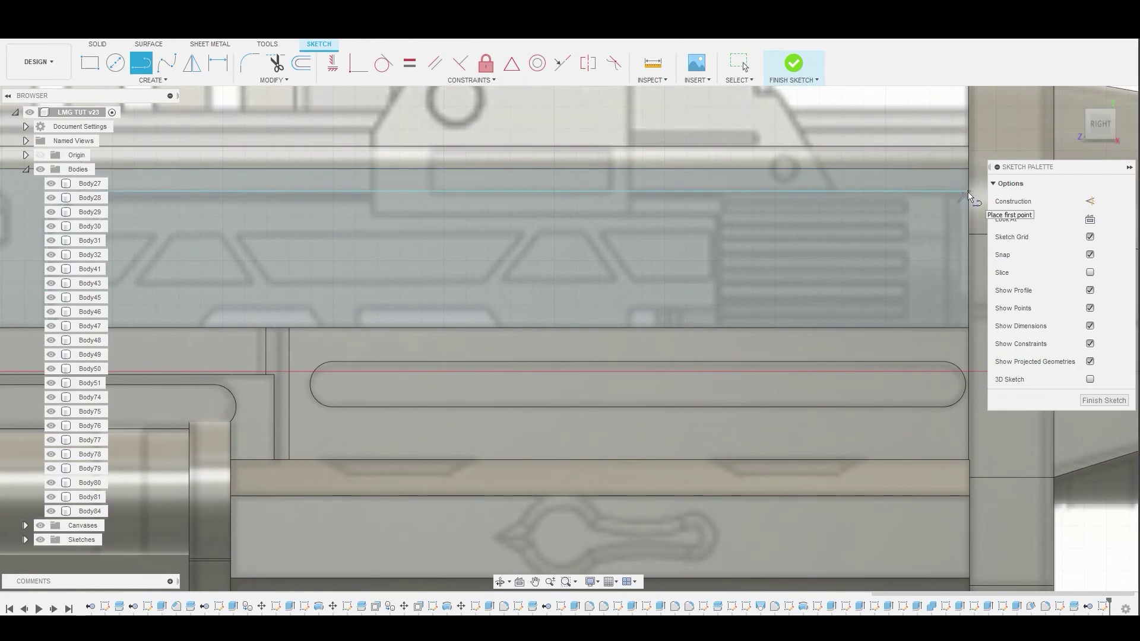
right_click(834, 235)
key("Escape")
scroll(704, 268, "down", 3)
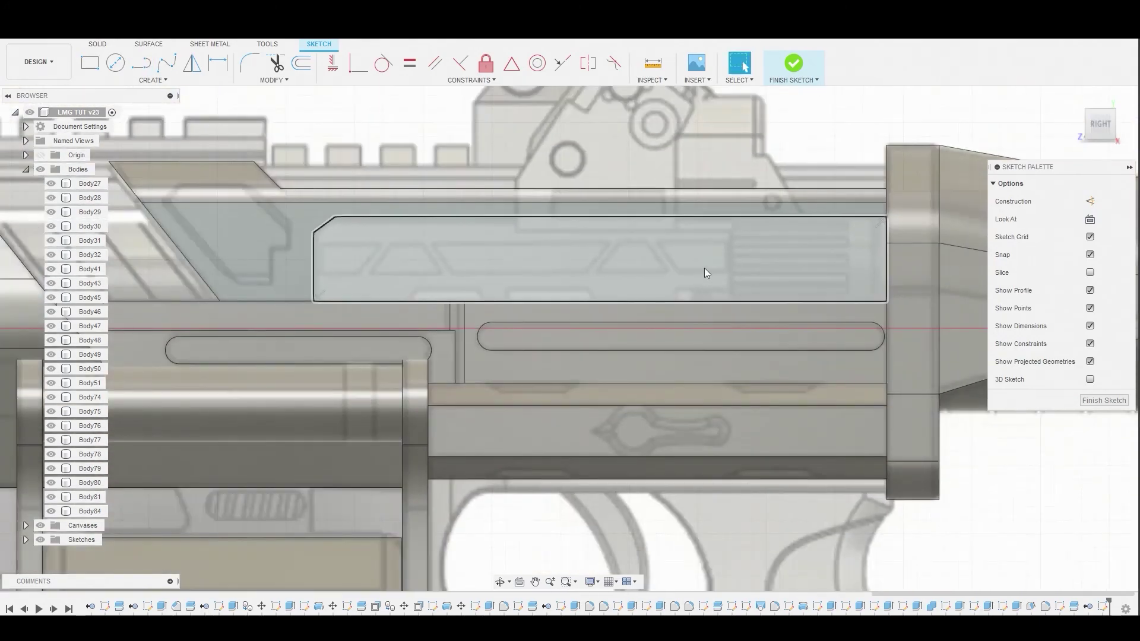
left_click(479, 262)
right_click(479, 262)
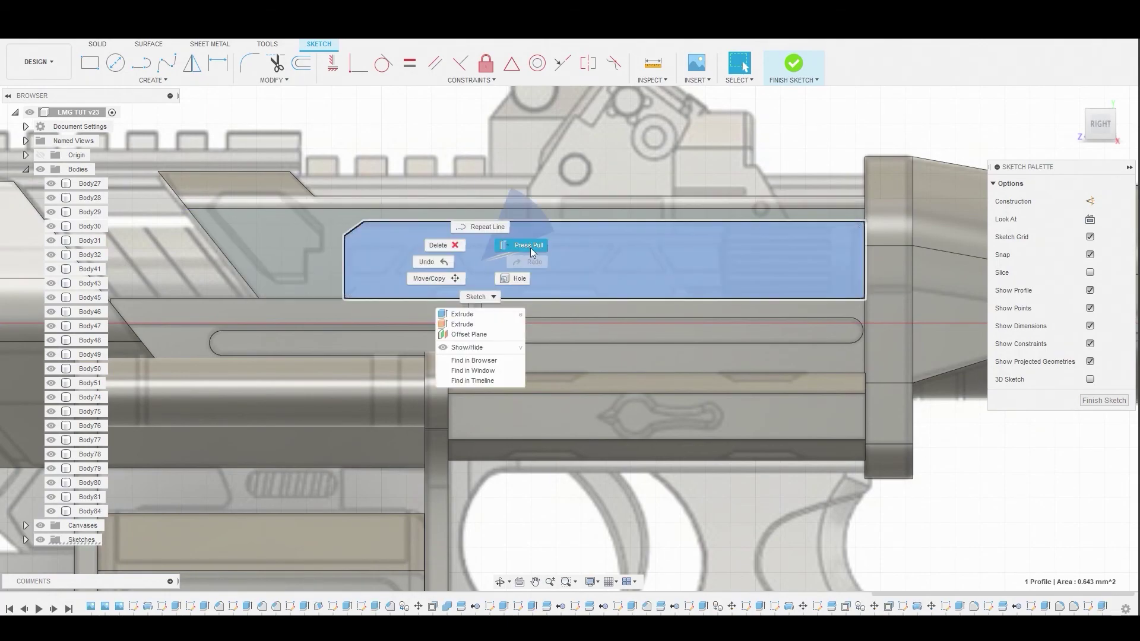
Press Pull the bevelled profile into a -0.048 mm cut in the side face
left_click(531, 249)
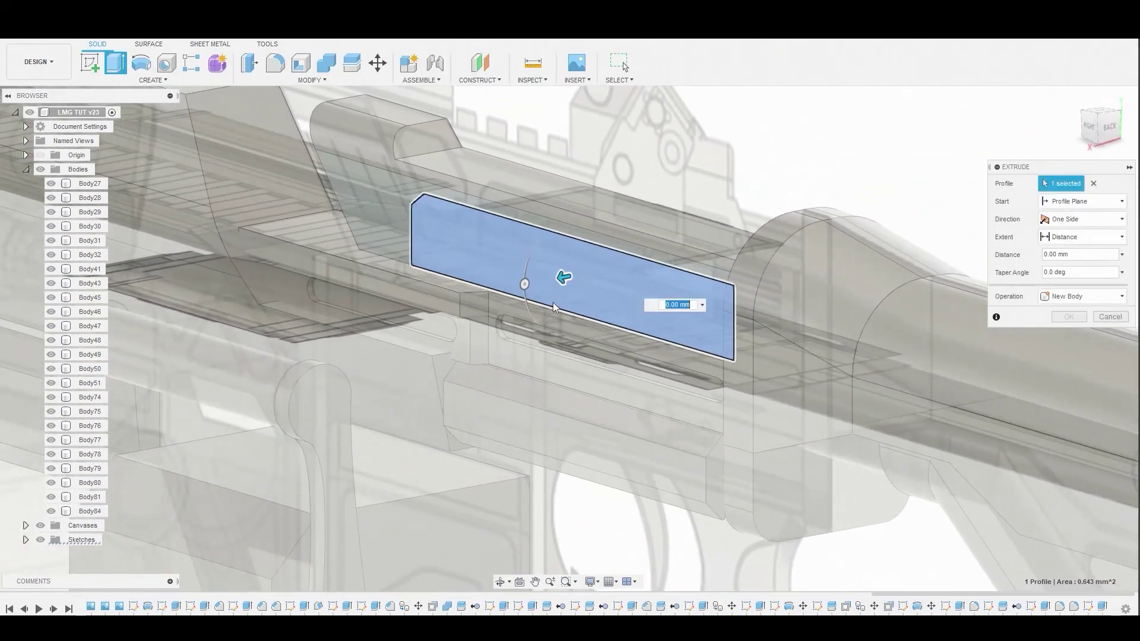
mouse_move(566, 271)
left_mouse_down()
mouse_move(531, 276)
mouse_move(572, 275)
left_mouse_up()
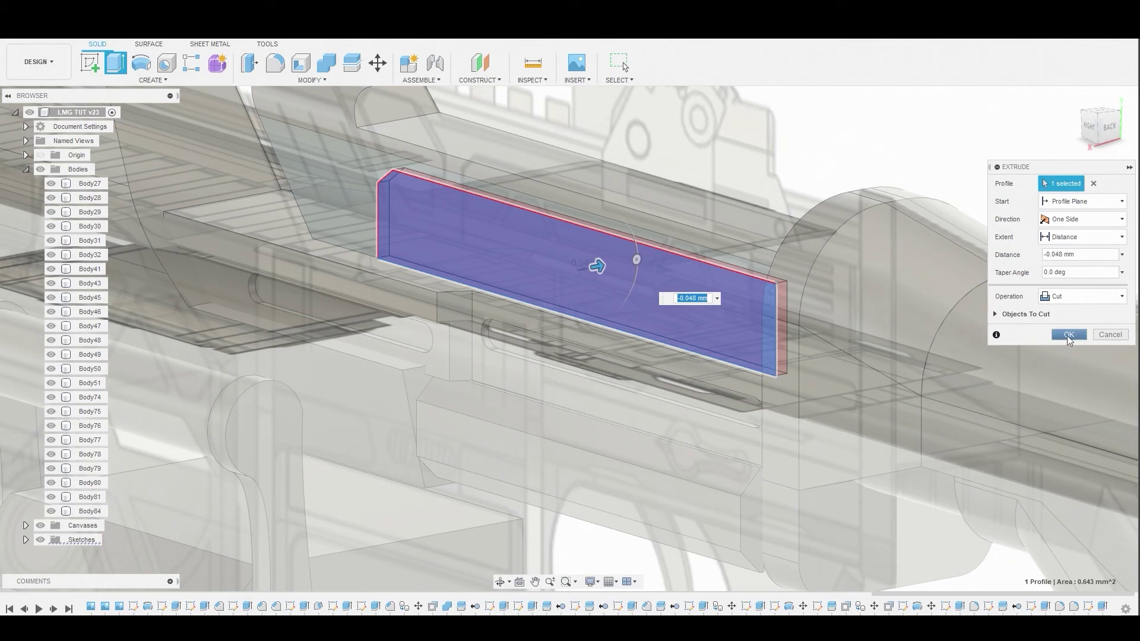
left_click(1066, 336)
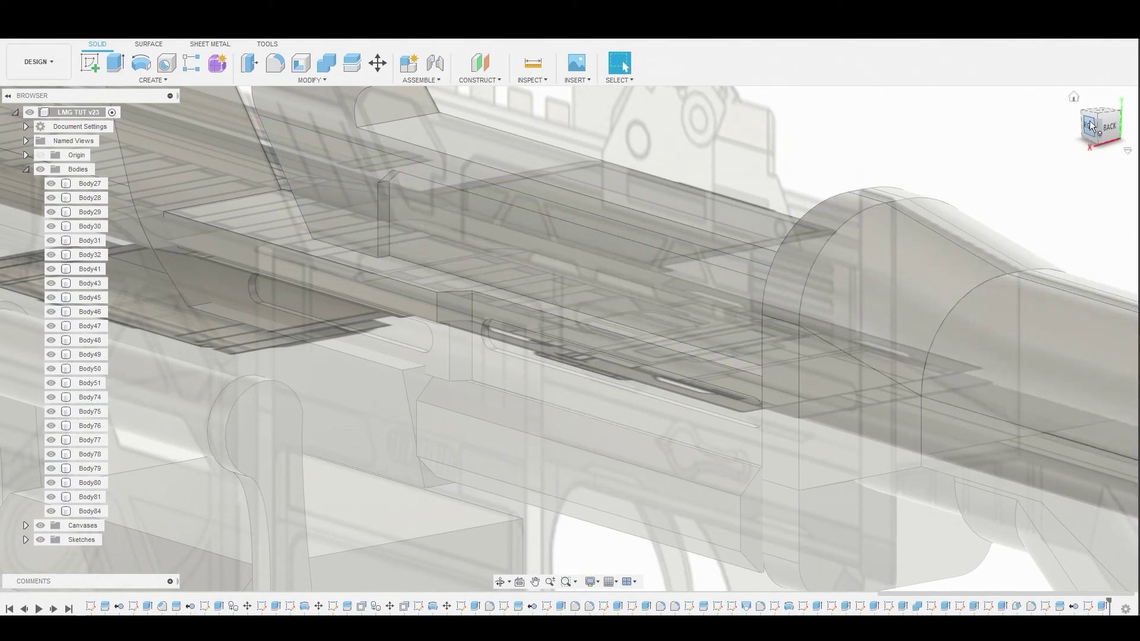
Inspect the recess with the reference image hidden, then select the recessed panel face
left_click(1091, 126)
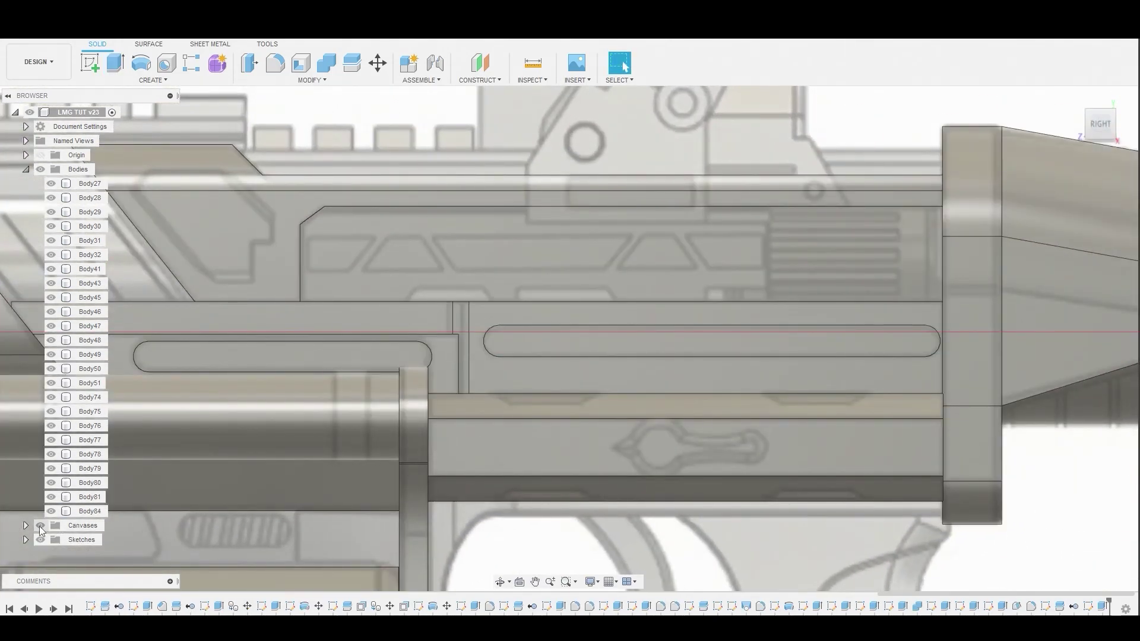
left_click(40, 526)
middle_click_drag(603, 304, 569, 322, "shift")
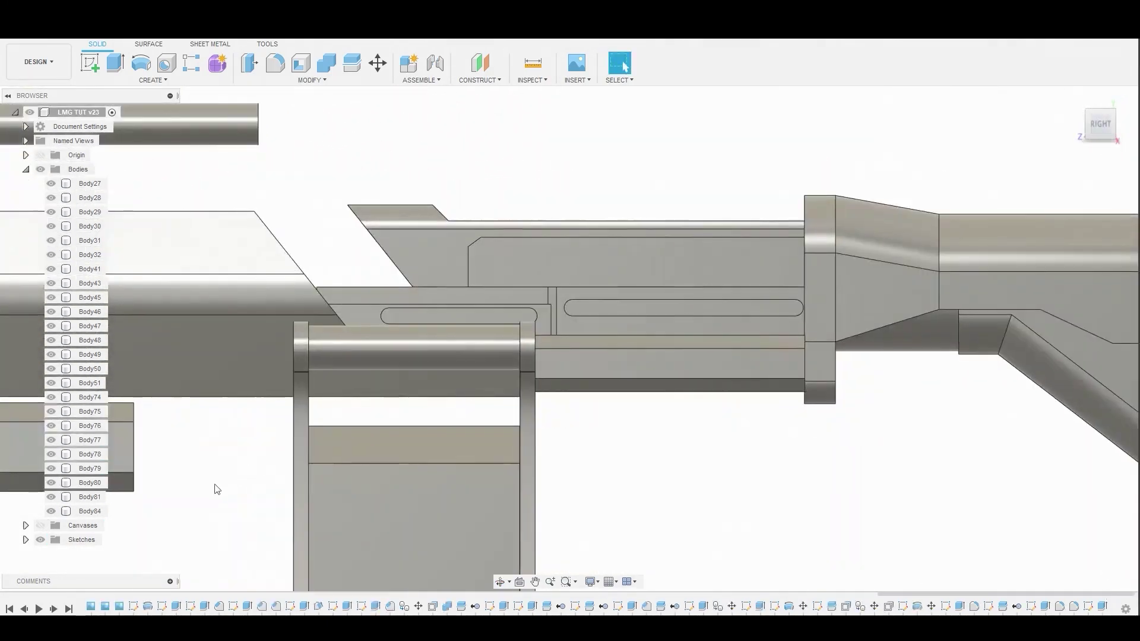
left_click(39, 526)
scroll(731, 297, "up", 5)
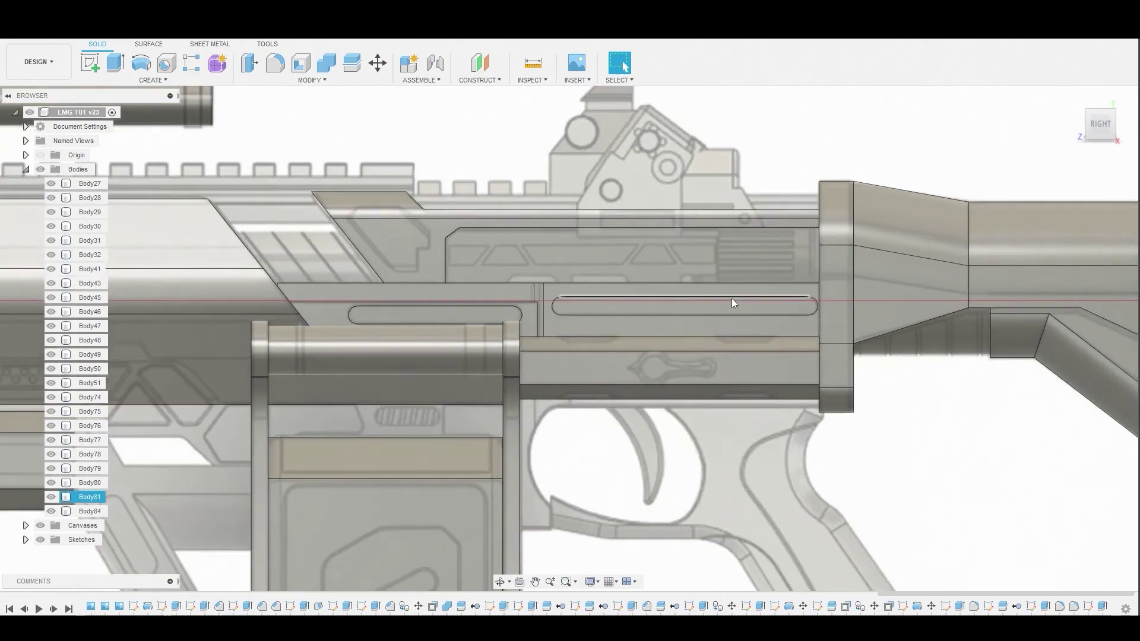
left_click(681, 220)
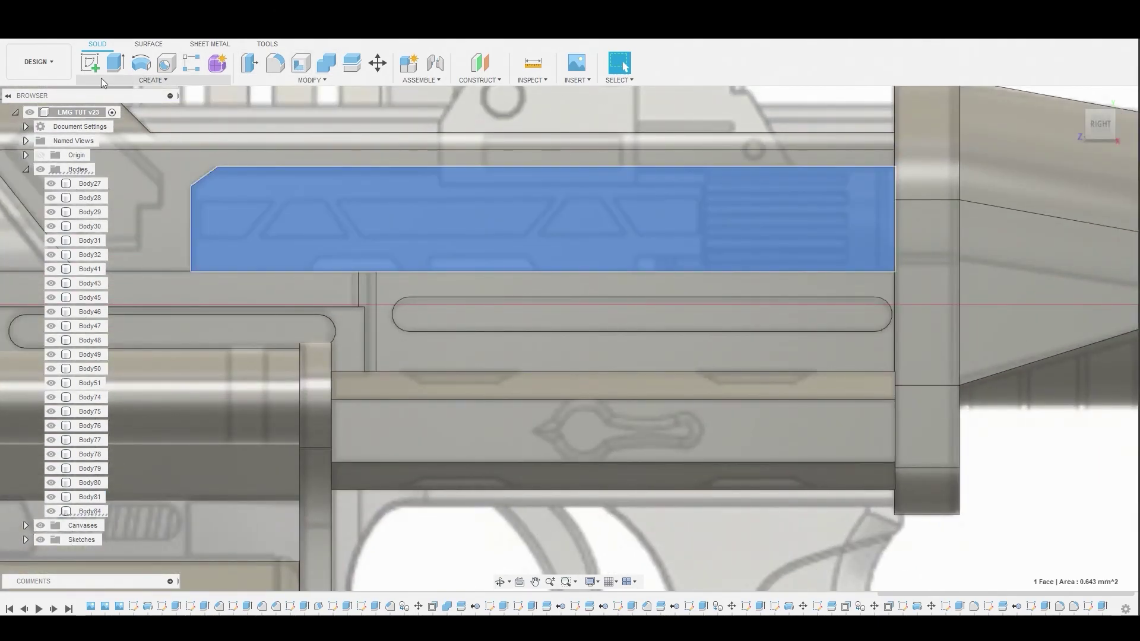
Sketch a rectangle on the recessed face at the panel's rear end
left_click(90, 64)
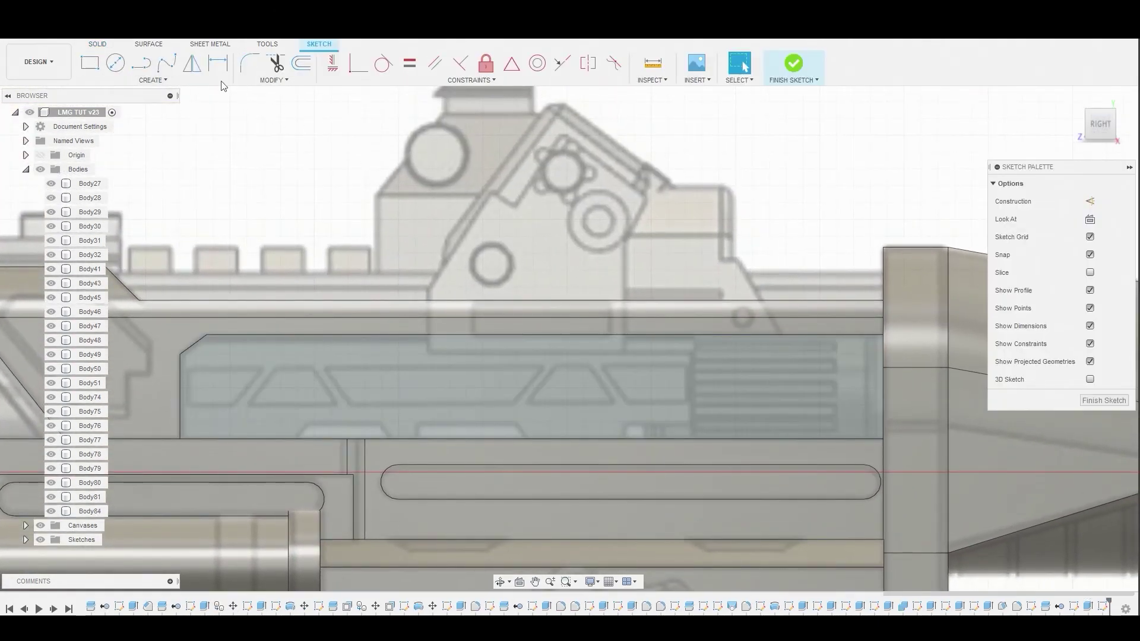
left_click(91, 64)
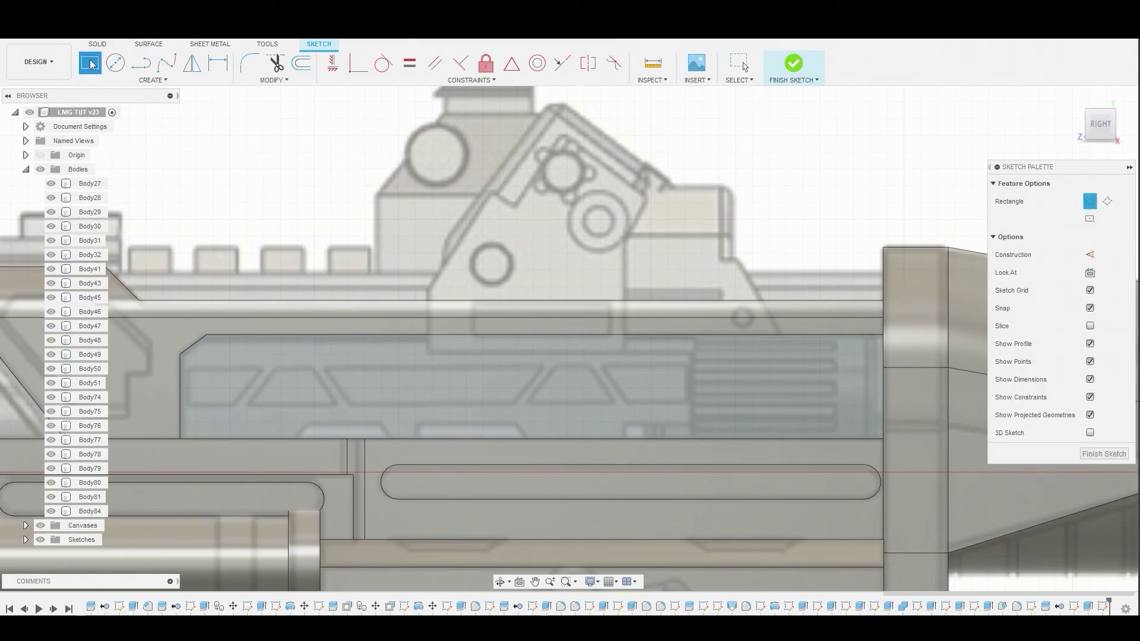
left_click(690, 335)
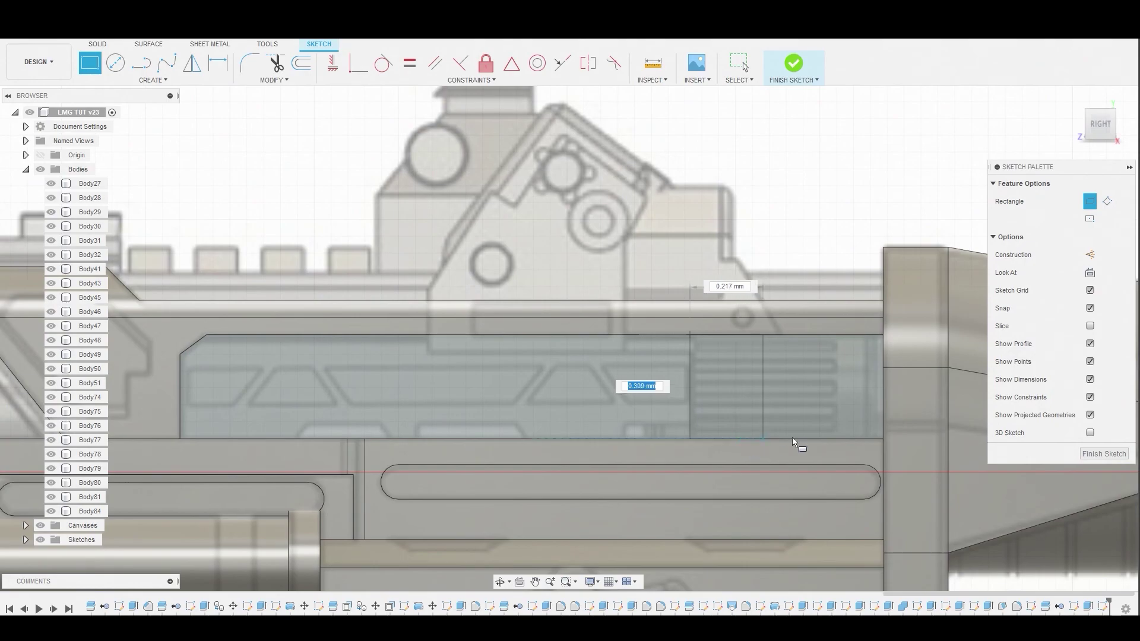
left_click(882, 439)
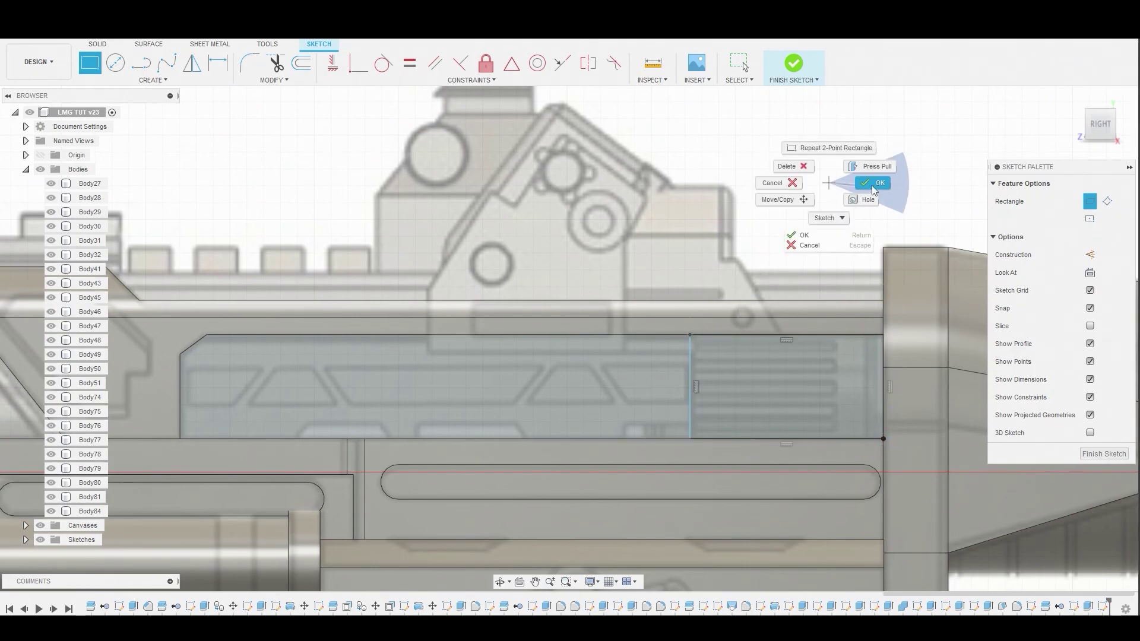
key("Escape")
Press Pull the 0.177 mm² rectangle profile into a -0.188 mm cut
left_click(786, 368)
right_click(786, 368)
left_click(825, 351)
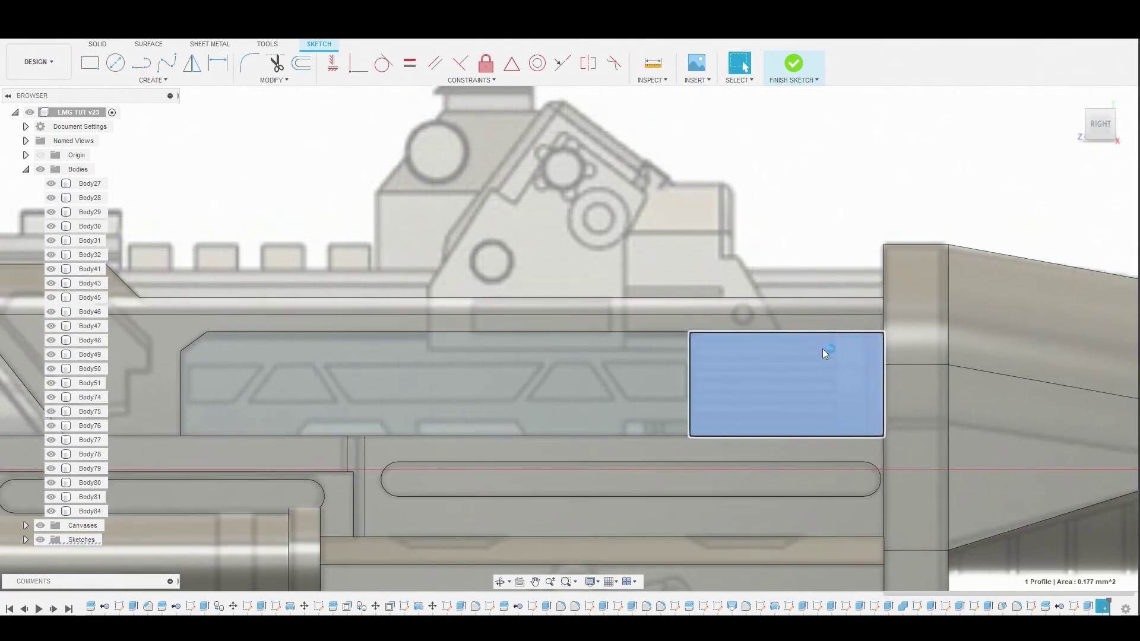
scroll(702, 273, "down", 5)
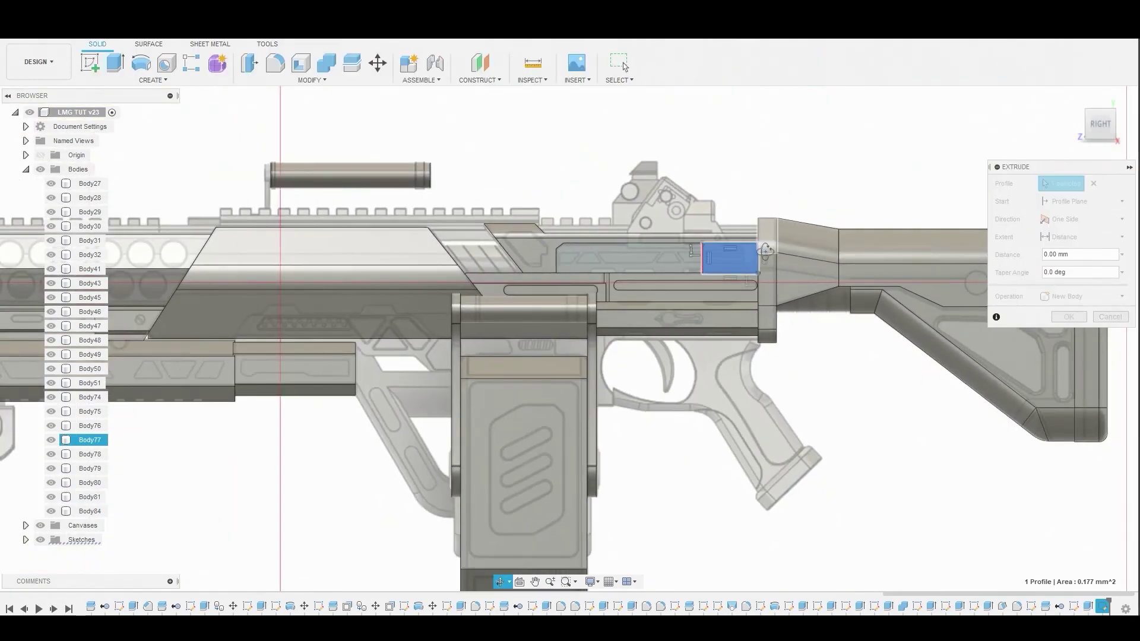
left_click_drag(736, 257, 753, 250)
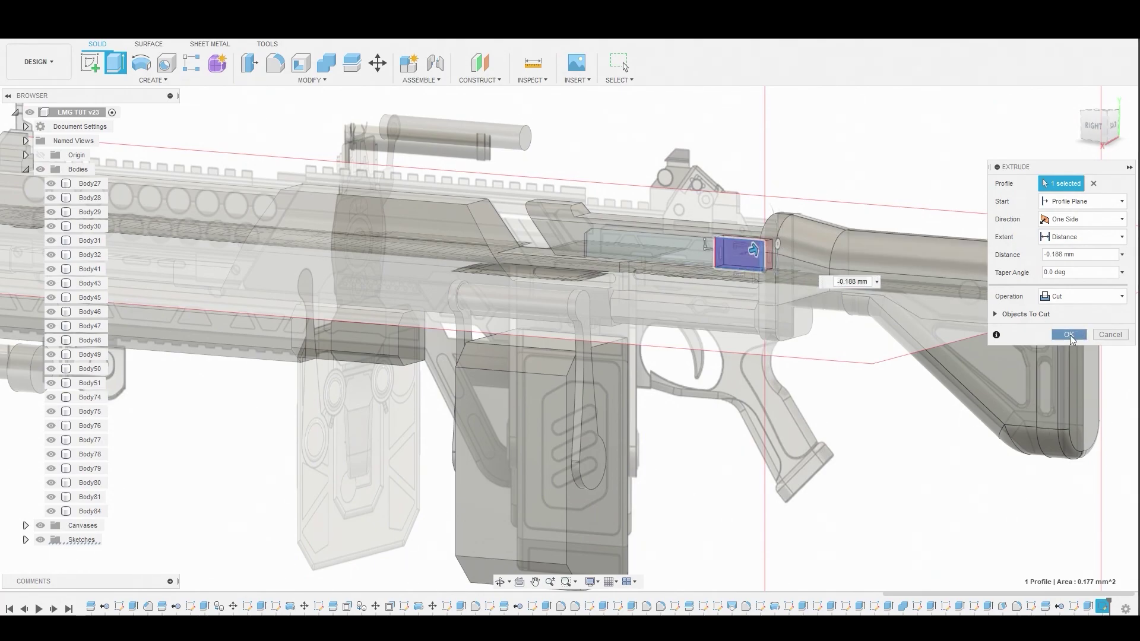
left_click(1068, 334)
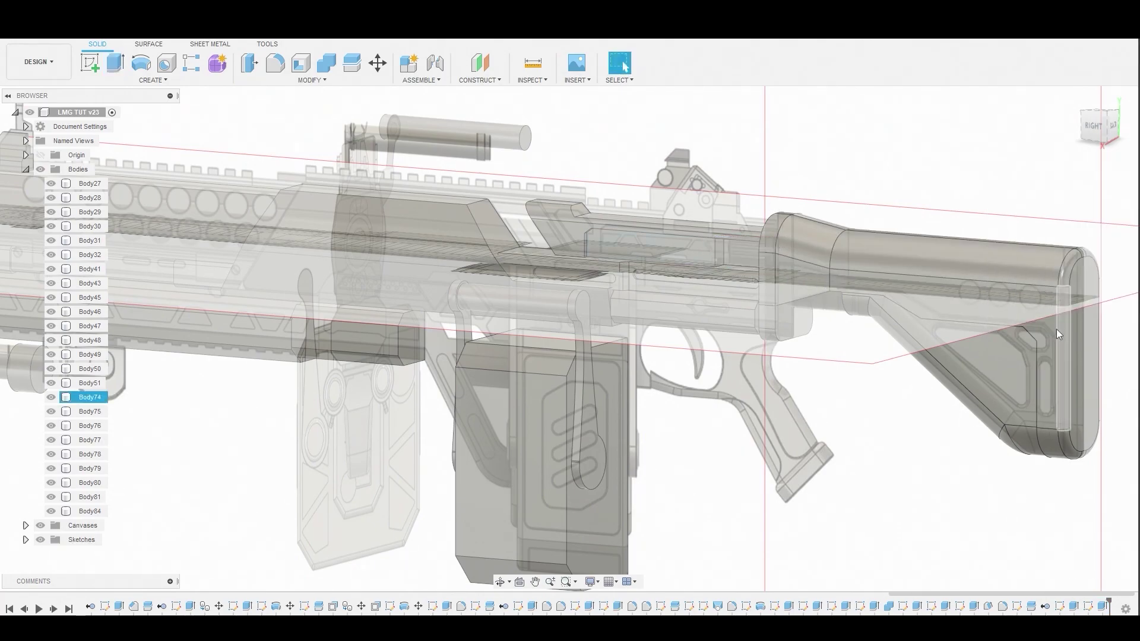
Hide the canvases and create, then finish, a sketch on the rear recessed face
left_click(40, 526)
middle_click_drag(1056, 190, 765, 226, "shift")
scroll(744, 224, "up", 5)
left_click(723, 221)
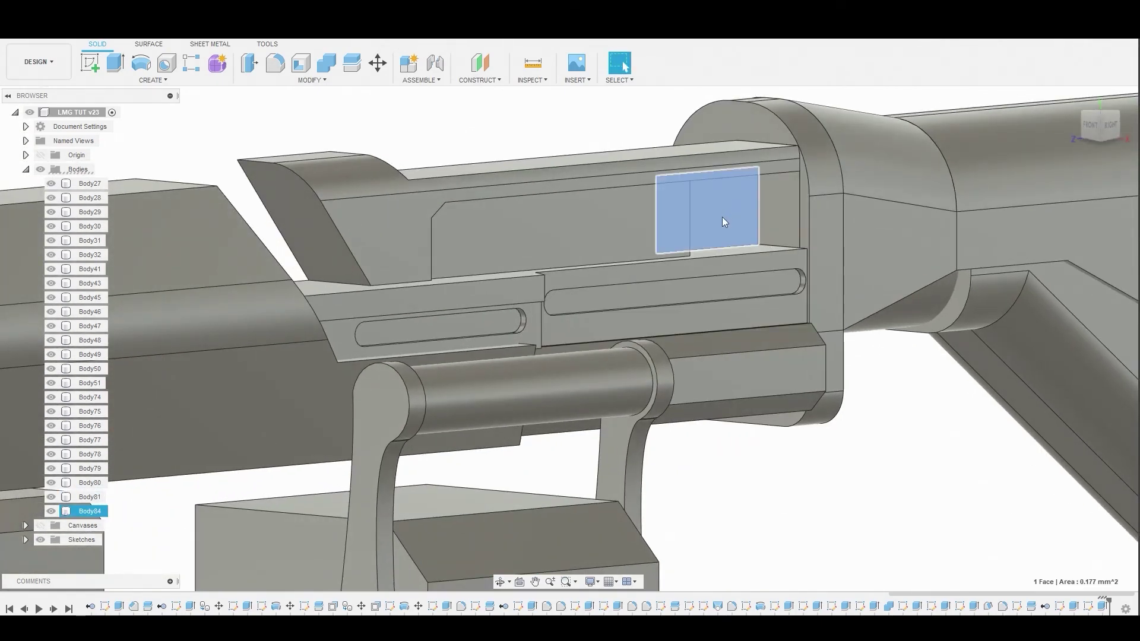
left_click(84, 67)
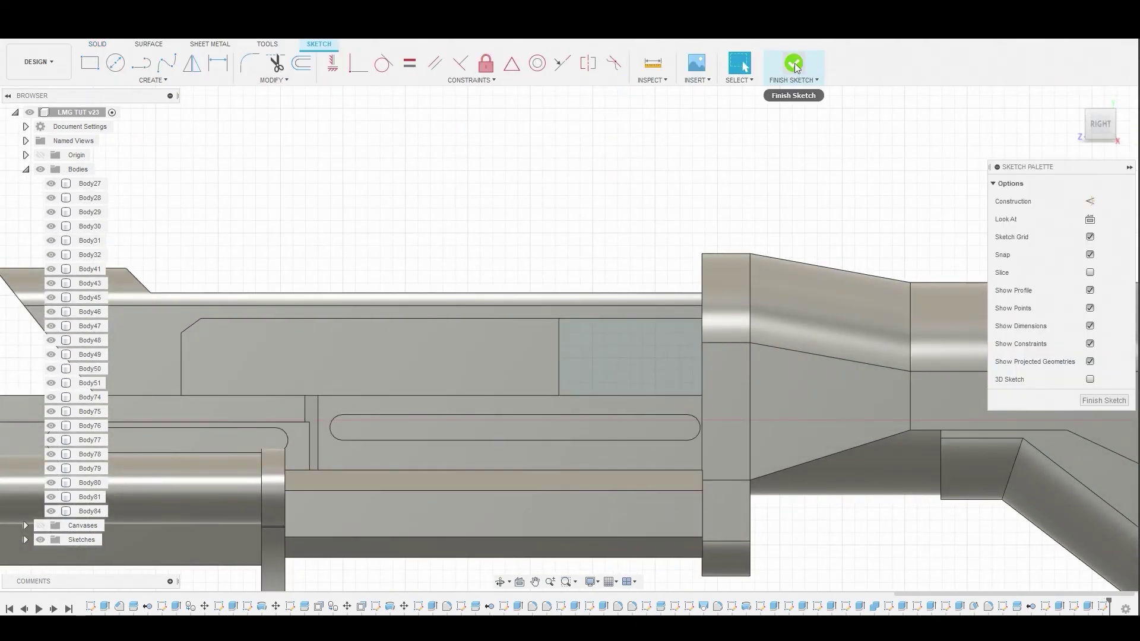
left_click(794, 64)
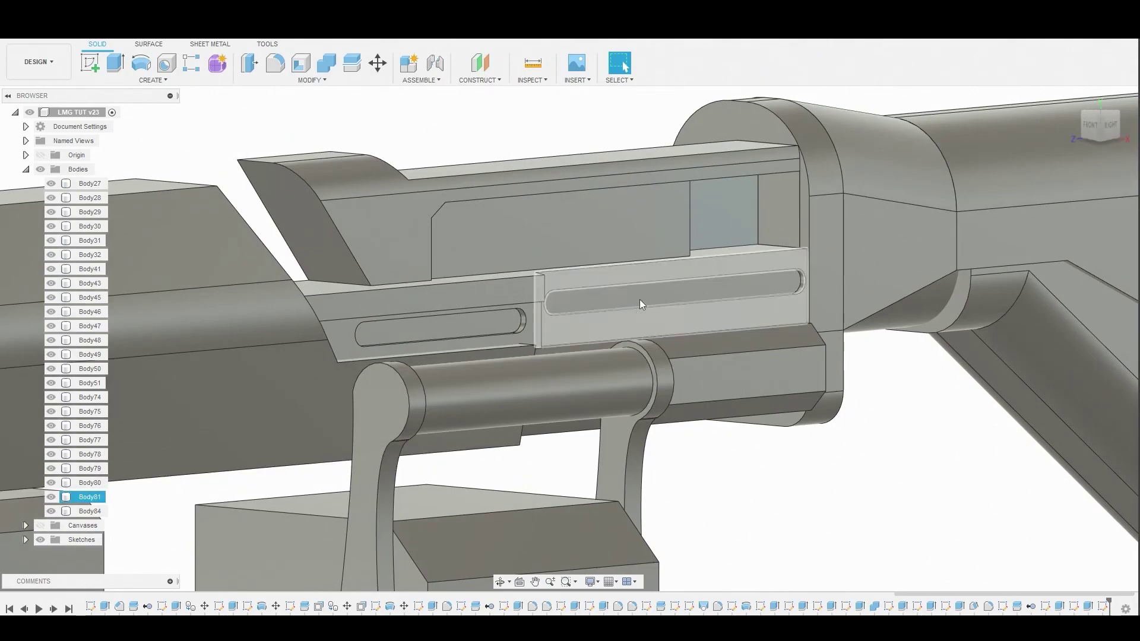
Extrude the 0.177 mm² recess profile 0.236 mm outward as new body Body85
right_click(733, 204)
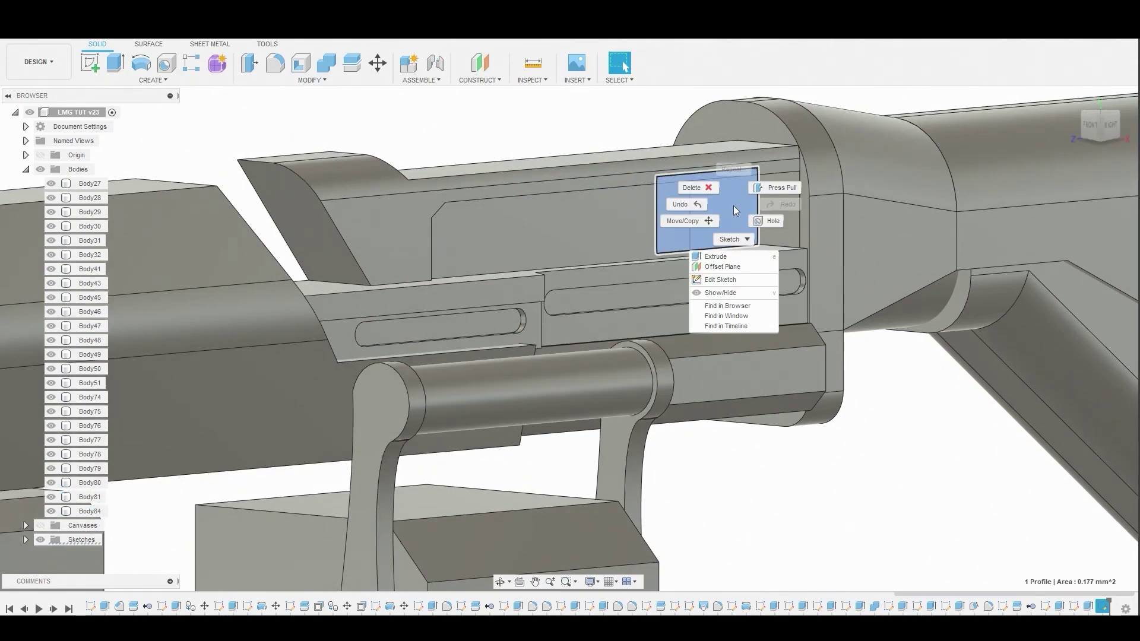
left_click(782, 188)
scroll(683, 332, "up", 3)
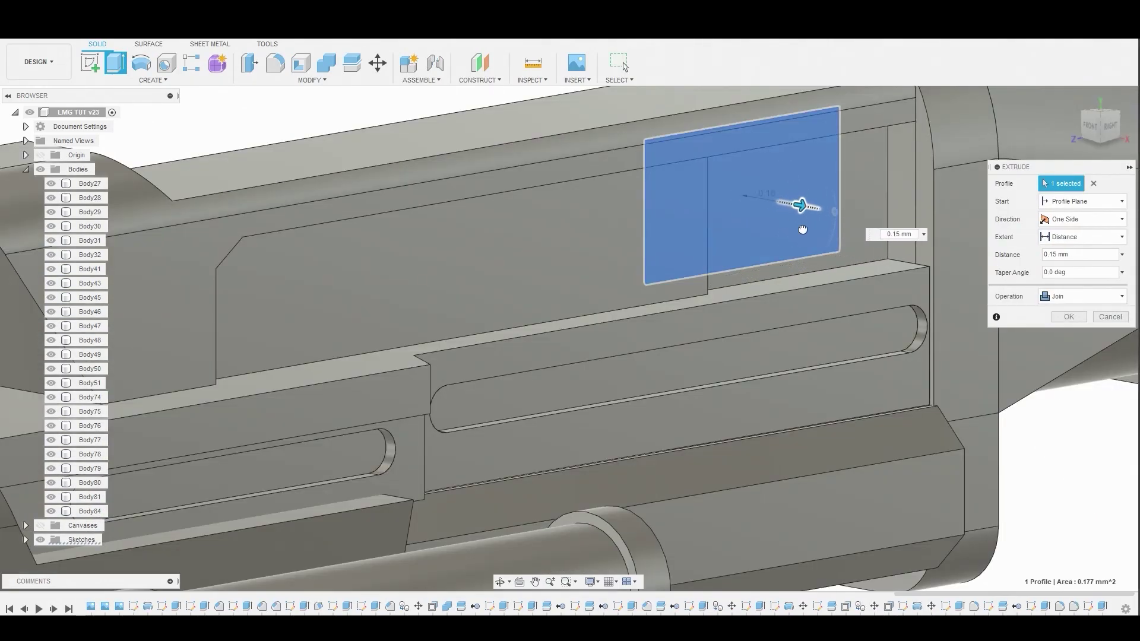
left_click_drag(802, 229, 825, 241)
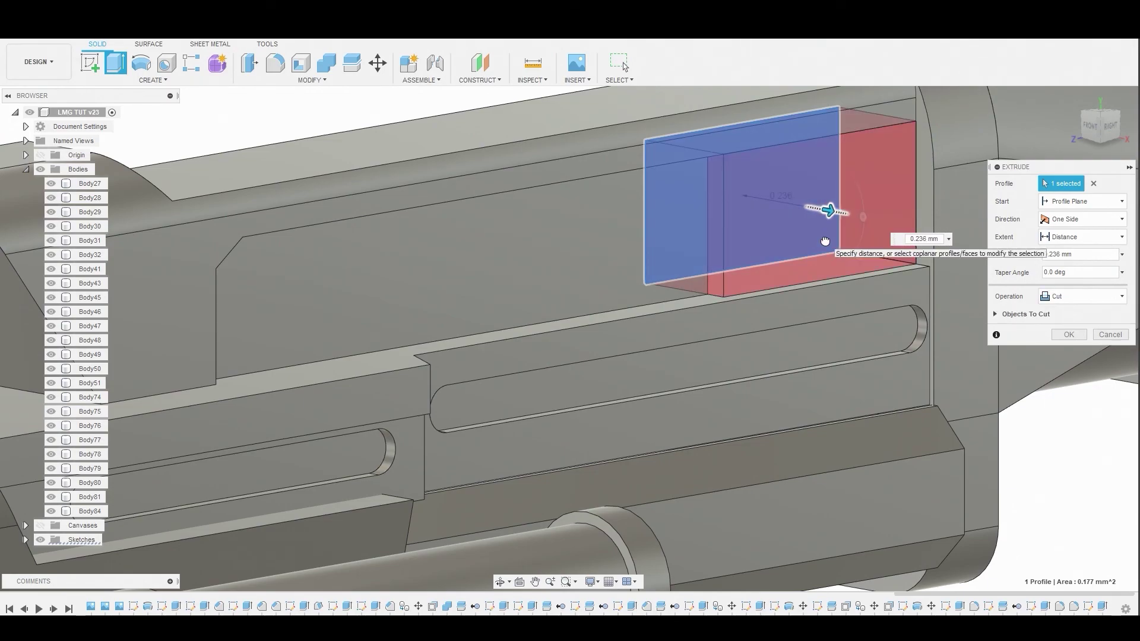
left_click(1085, 303)
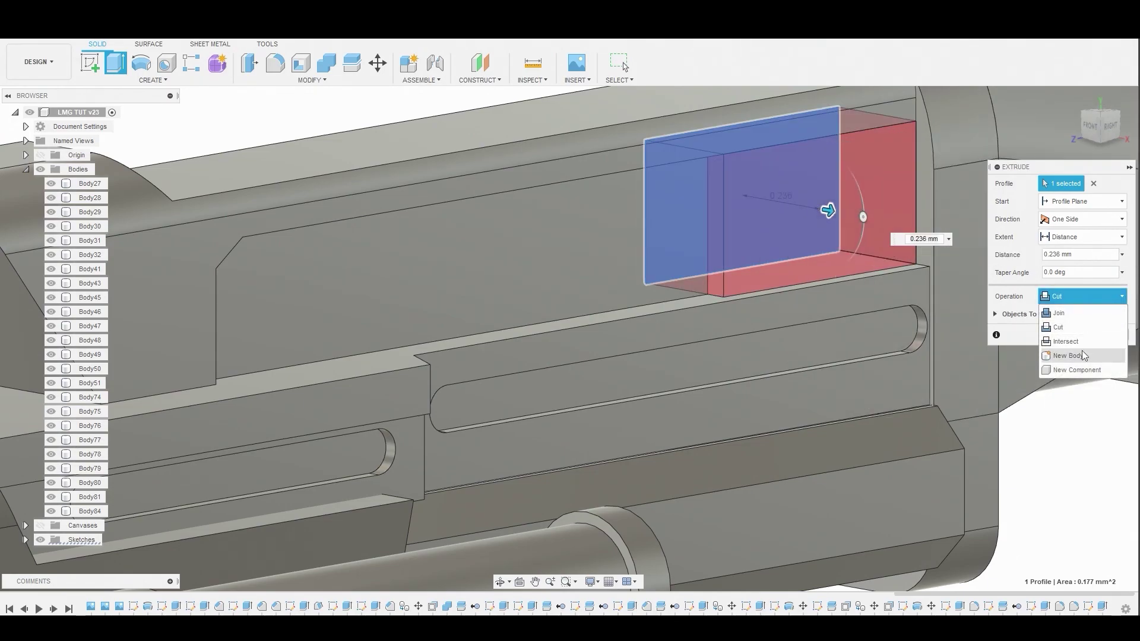
left_click(1068, 355)
left_click(1073, 317)
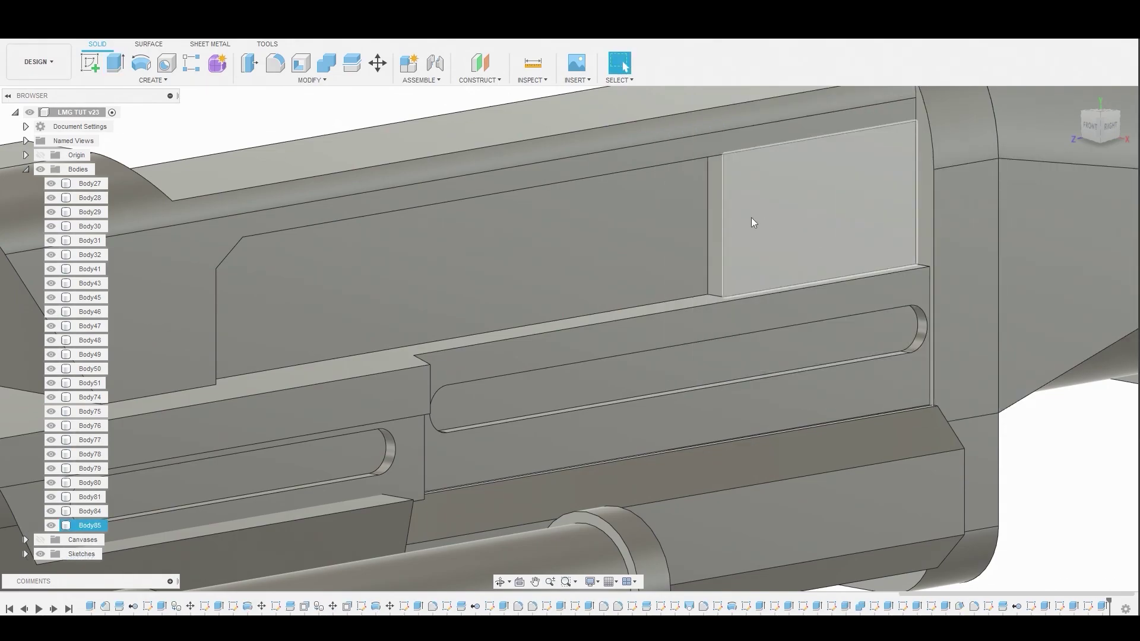
Fillet the plate's top and bottom edges at 0.14 mm, then start a sketch on Body41's angled face
key("f")
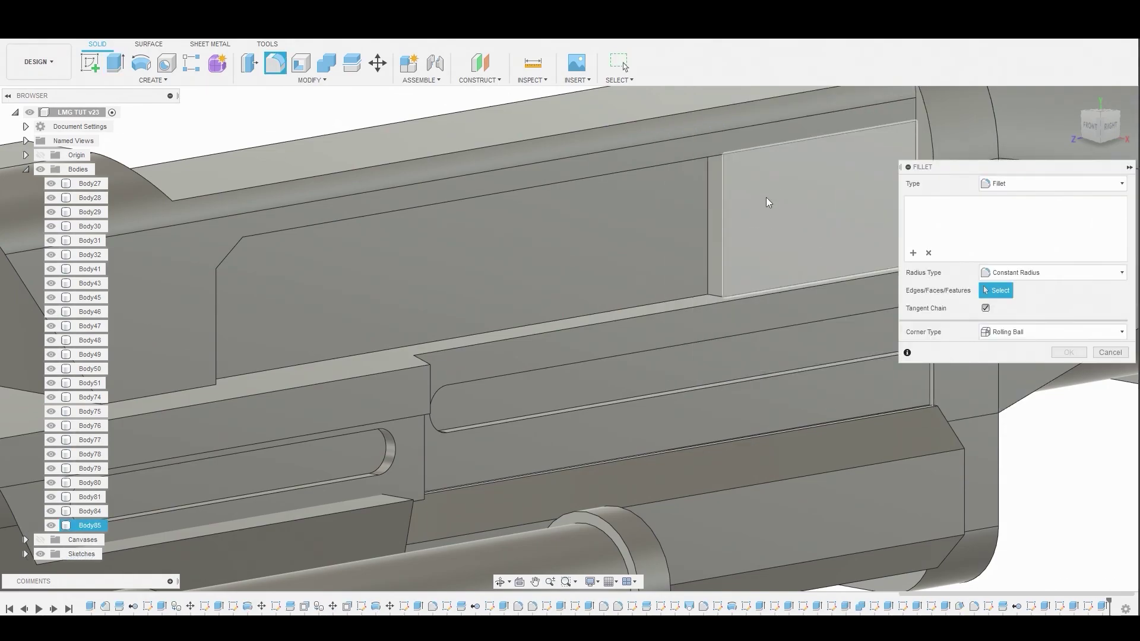
middle_click_drag(770, 170, 770, 146, "shift")
left_click(770, 146)
middle_click_drag(767, 190, 766, 261, "shift")
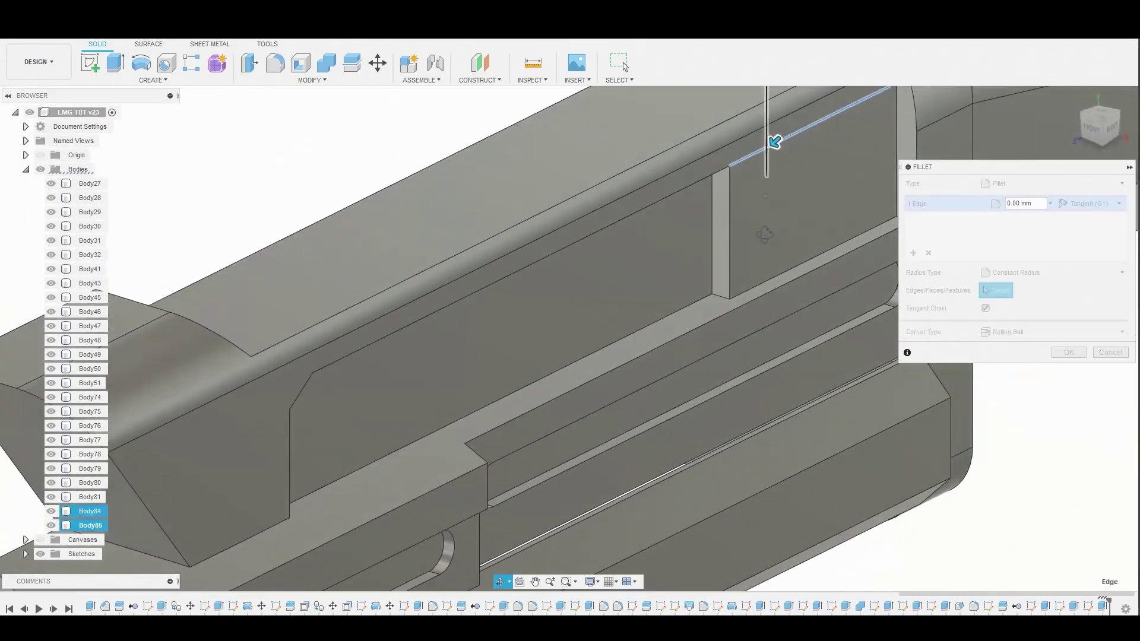
left_click(772, 281)
left_click_drag(766, 286, 759, 265)
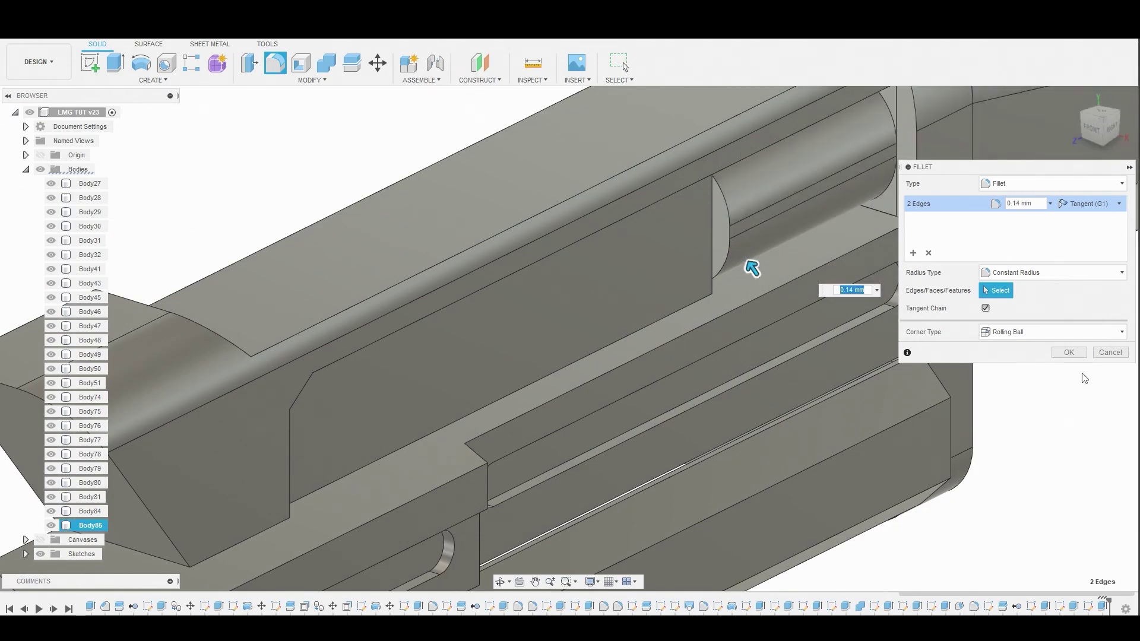
left_click(1069, 352)
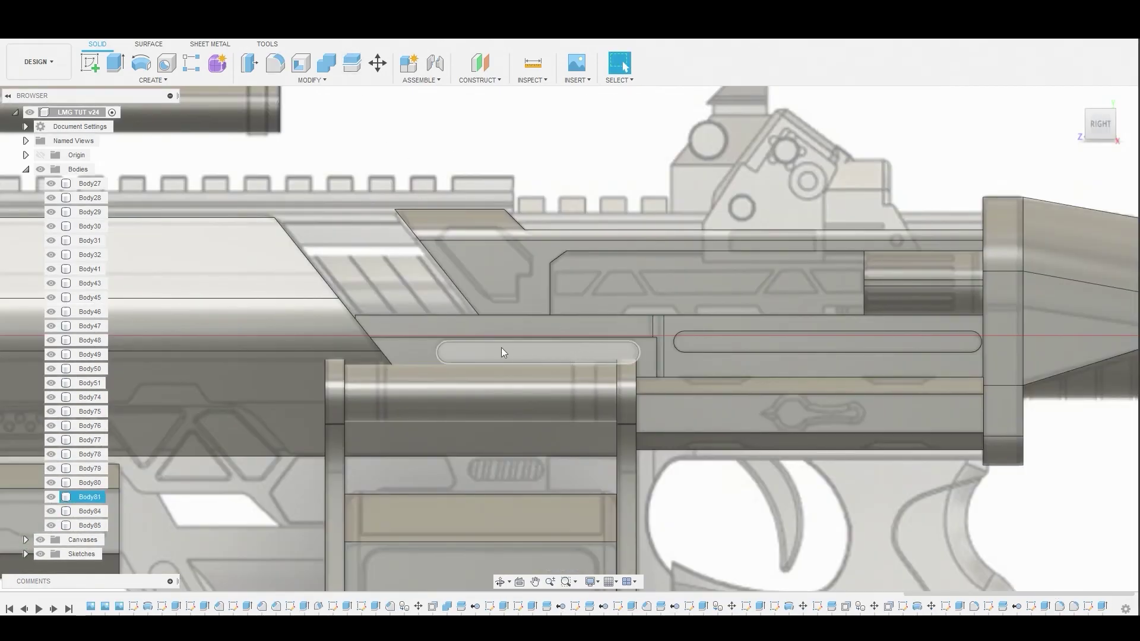
left_click(98, 67)
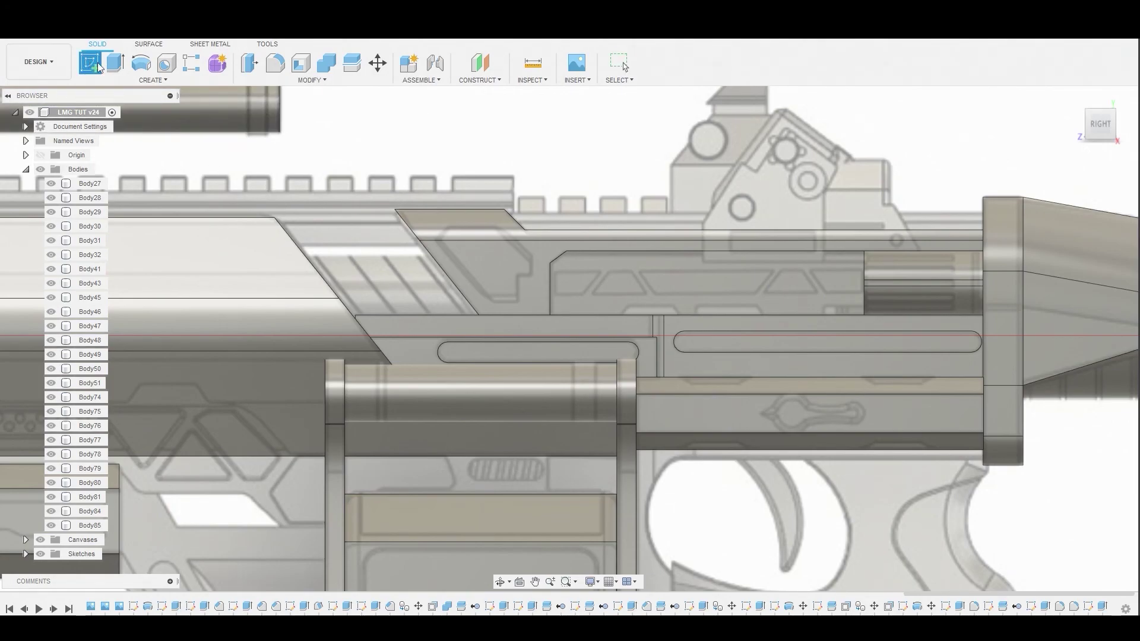
left_click(398, 288)
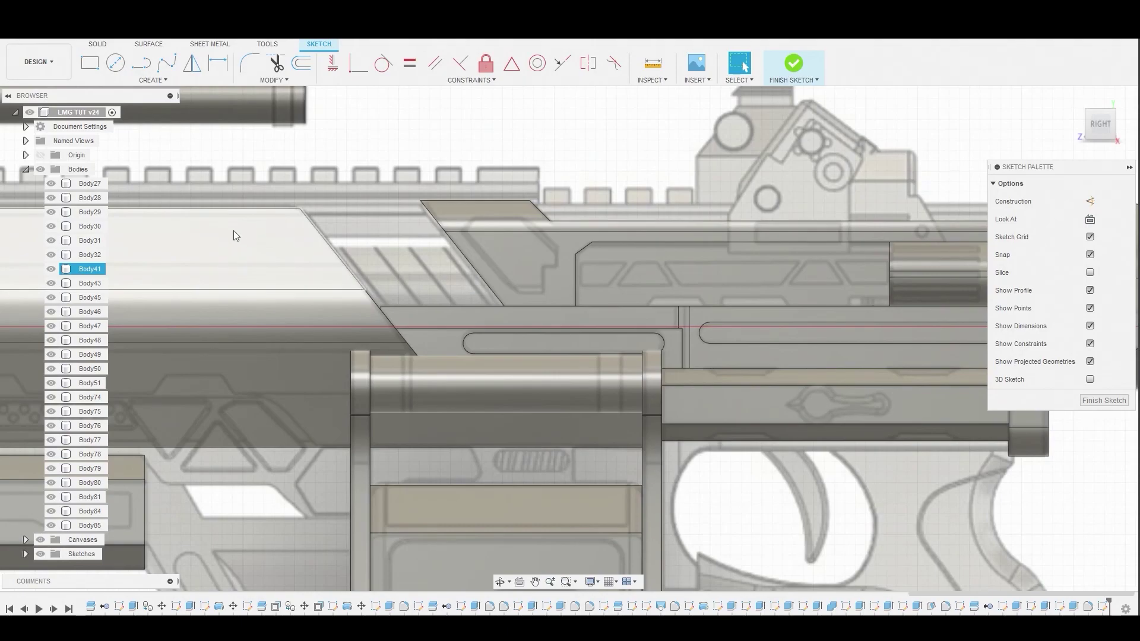
Draw a roughly 0.927 by 0.283 mm rectangle over the striped angled area and finish the sketch
left_click(87, 68)
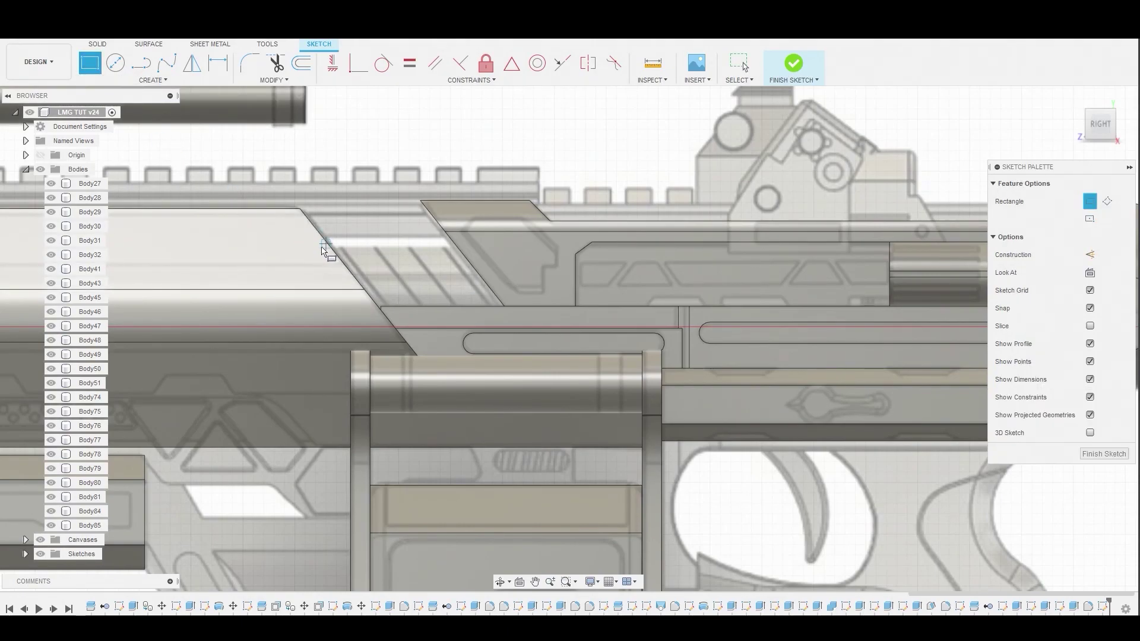
scroll(322, 250, "up", 3)
left_click(326, 247)
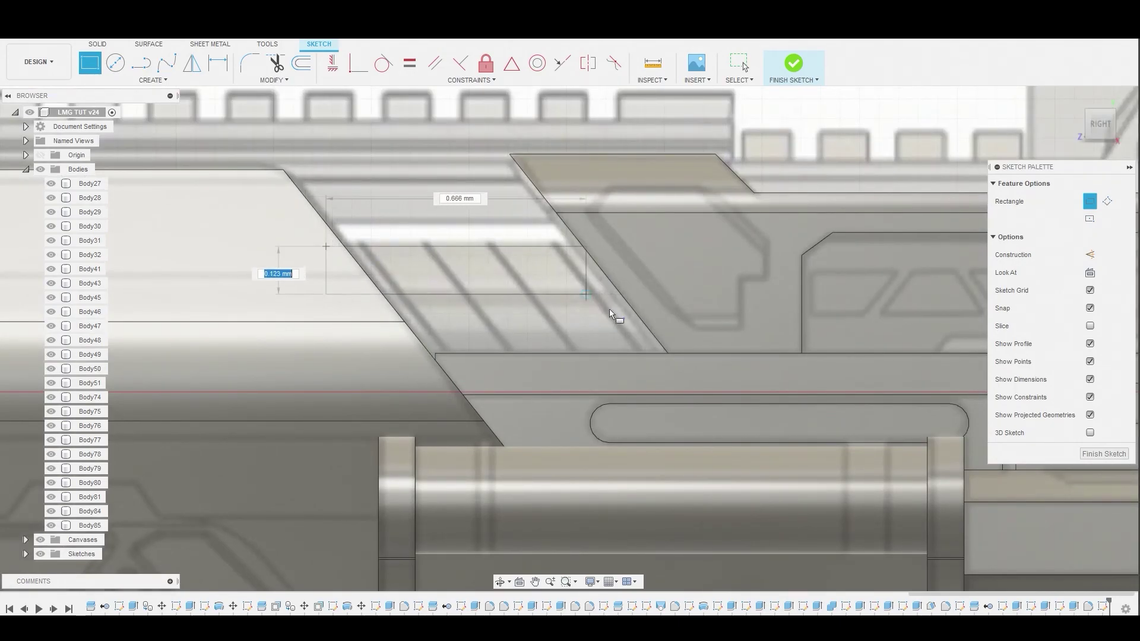
left_click(688, 356)
right_click(479, 236)
key("Escape")
left_click(484, 248)
left_click_drag(484, 247, 490, 237)
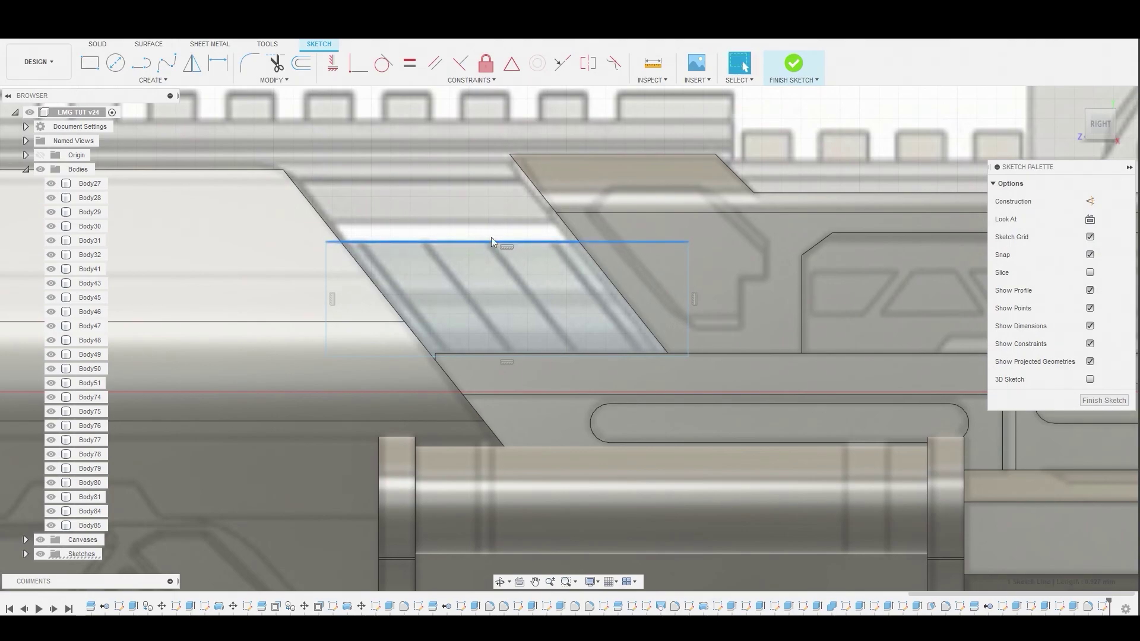
left_click(776, 75)
Extrude the rectangle 0.252 mm as new body Body86 and hide the reference images
right_click(501, 282)
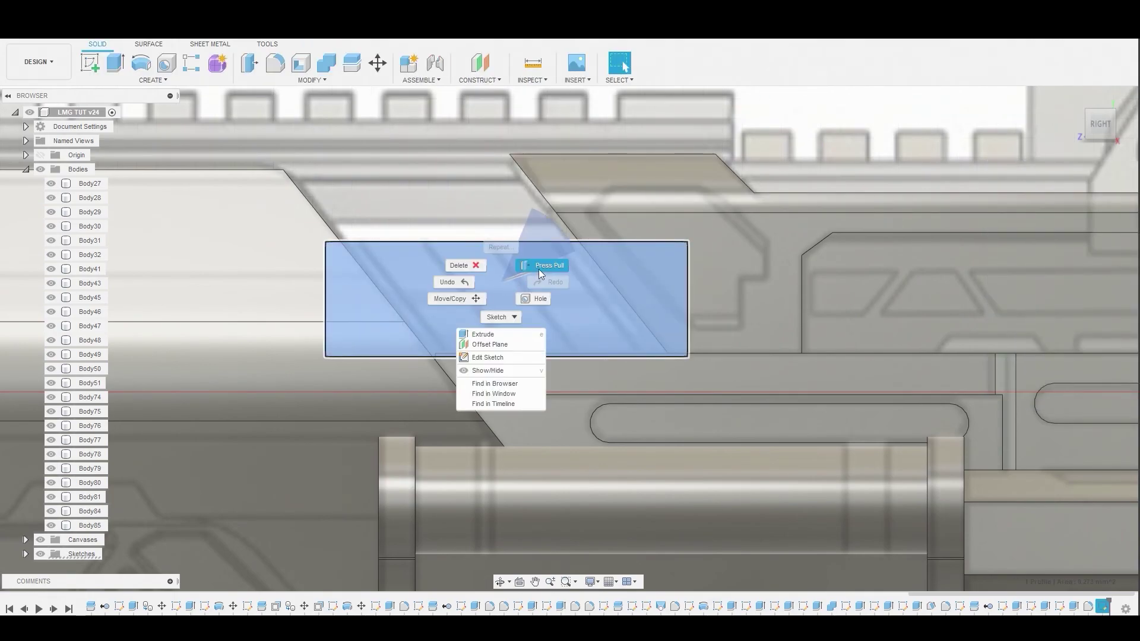
left_click(539, 268)
middle_click_drag(499, 272, 574, 291, "shift")
left_click_drag(514, 297, 585, 330)
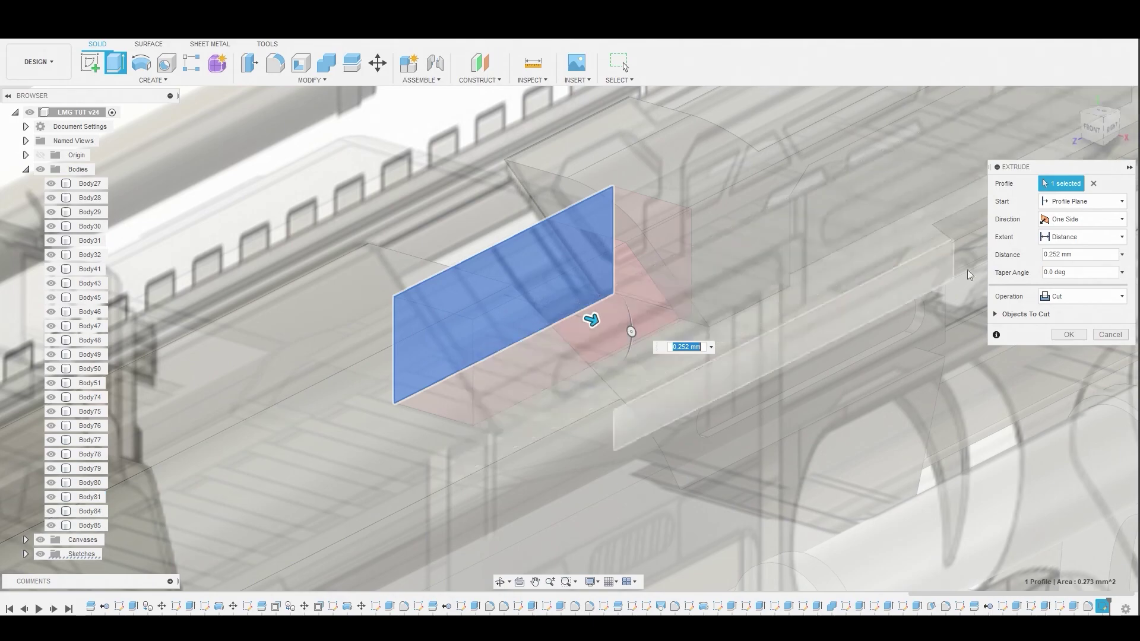
left_click(1088, 298)
left_click(1105, 356)
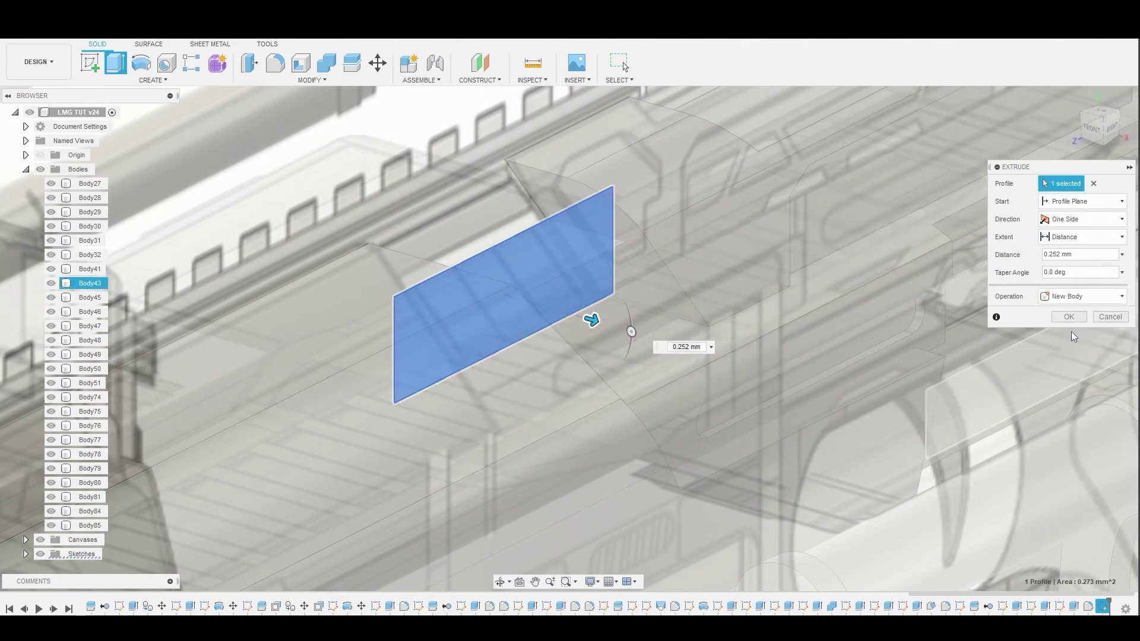
left_click(1074, 315)
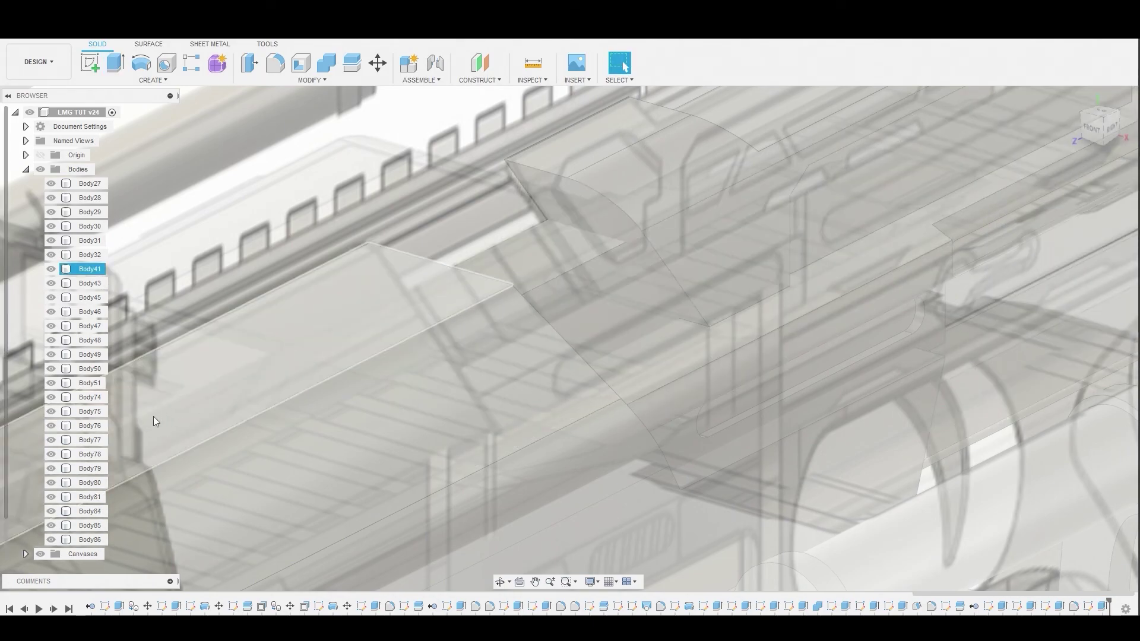
left_click(41, 555)
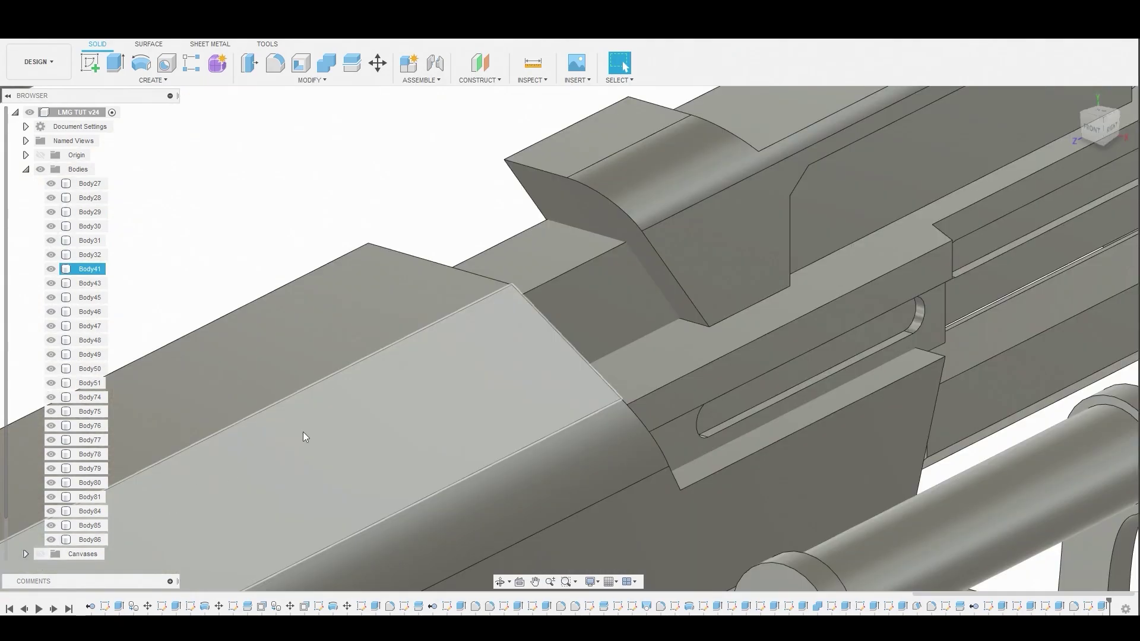
Fillet Body86's long top edge with a 0.294 mm radius
key("f")
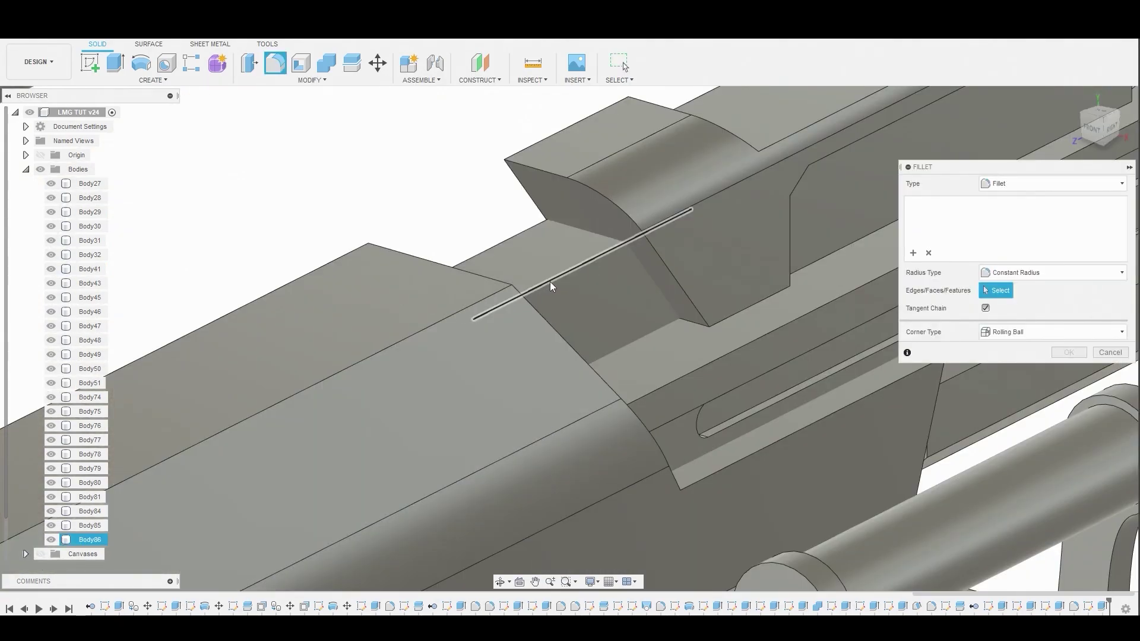
left_click(550, 286)
left_click_drag(557, 277, 535, 301)
middle_click_drag(701, 262, 561, 267, "shift")
left_click_drag(491, 248, 488, 250)
left_click(1068, 352)
middle_click_drag(891, 333, 544, 190, "shift")
left_click(311, 79)
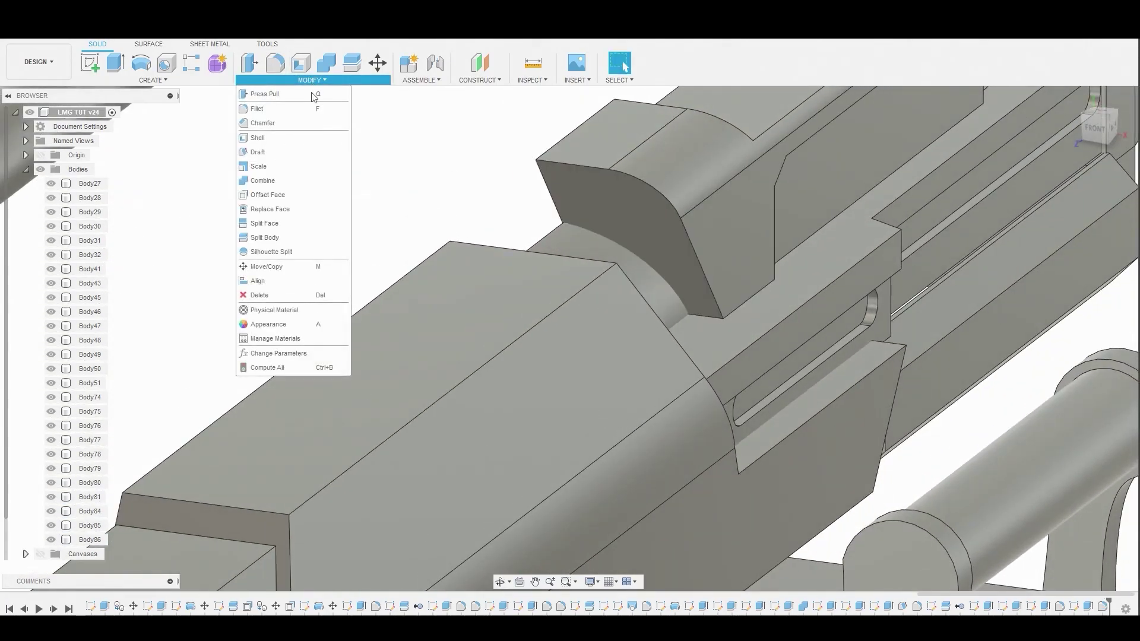
Split Body86 along the two angled receiver faces, producing Body87 and Body88
left_click(298, 236)
middle_click_drag(562, 301, 582, 276, "shift")
left_click(582, 276)
middle_click_drag(575, 232, 614, 214, "shift")
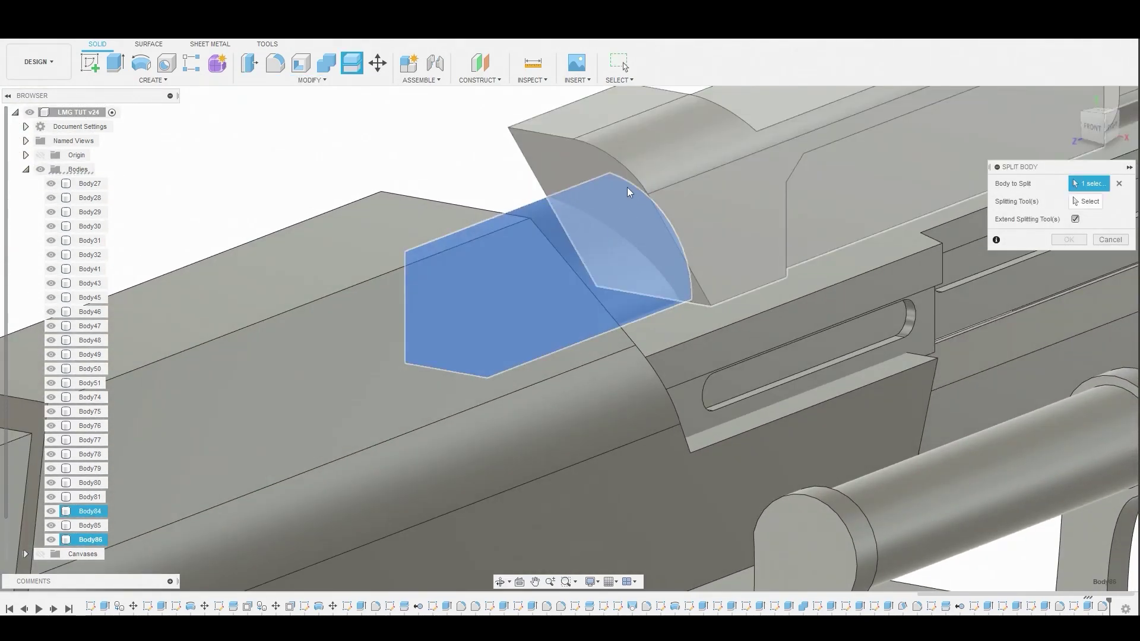
left_click(1075, 201)
left_click(575, 181)
middle_click_drag(574, 181, 351, 172, "shift")
left_click(337, 162)
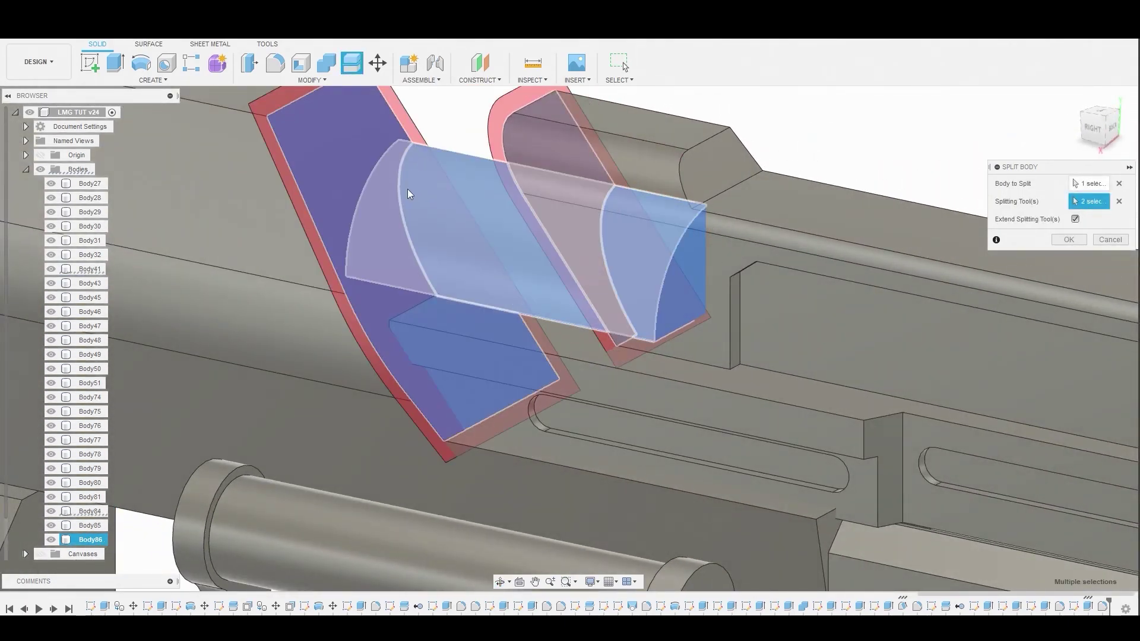
key("F5")
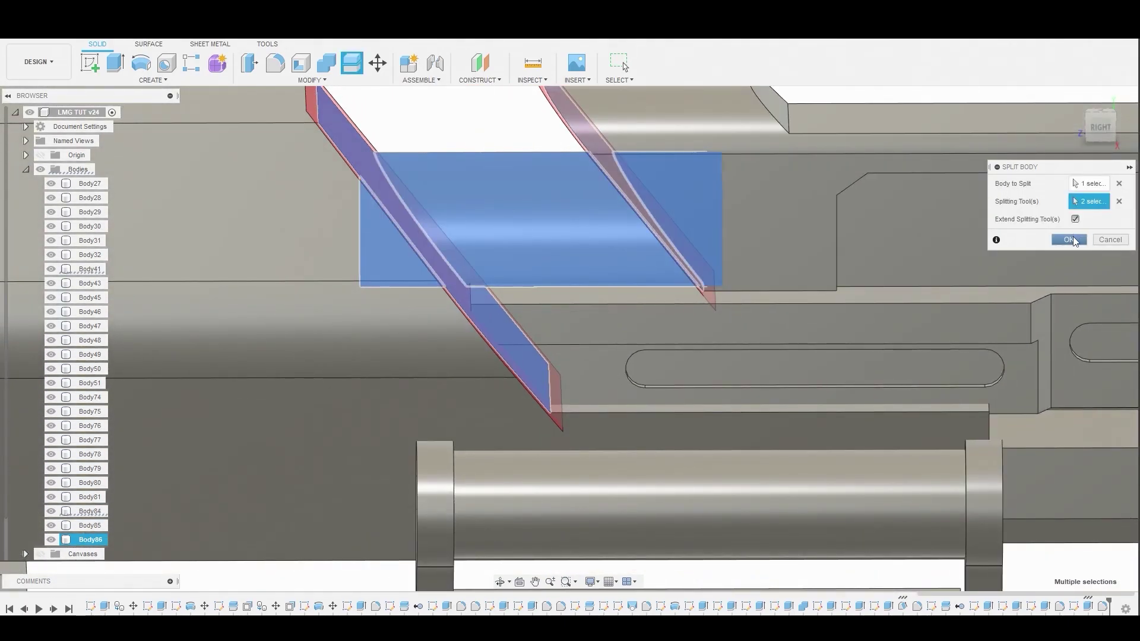
left_click(1069, 240)
scroll(65, 527, "down", 1)
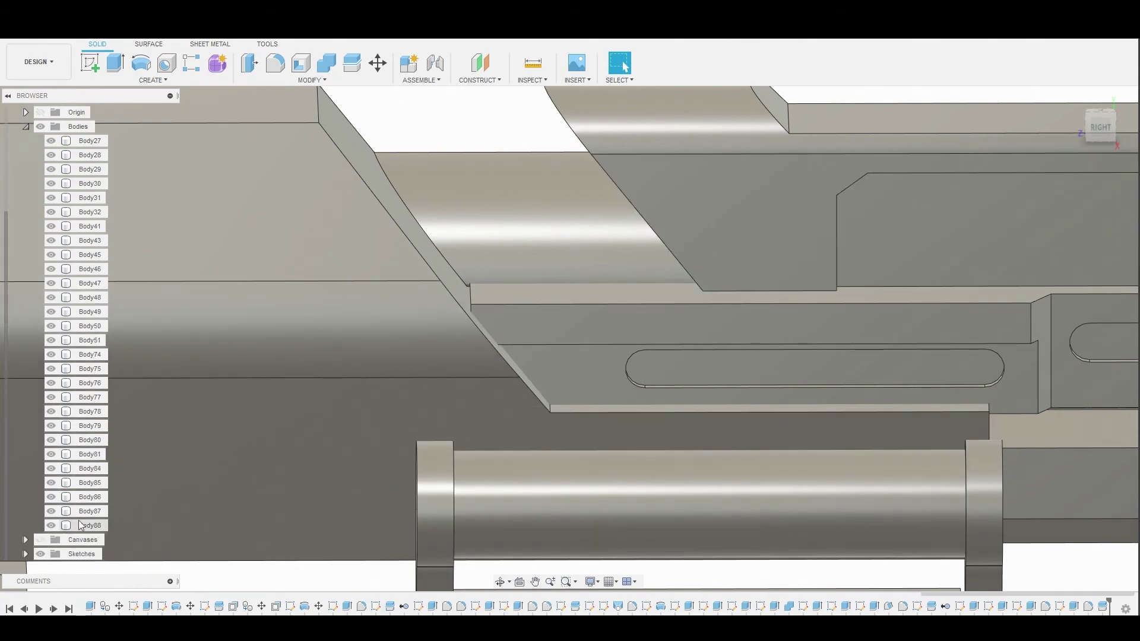
Remove the leftover Body86 and Body87 from the browser
left_click(88, 513)
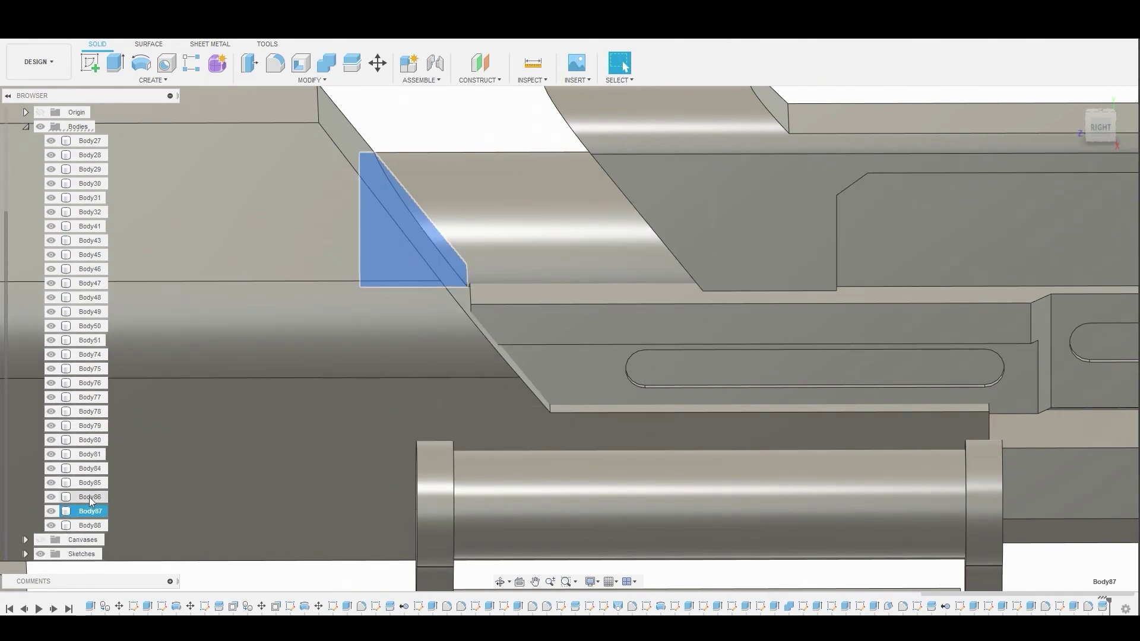
left_click(90, 497, "ctrl")
right_click(90, 496)
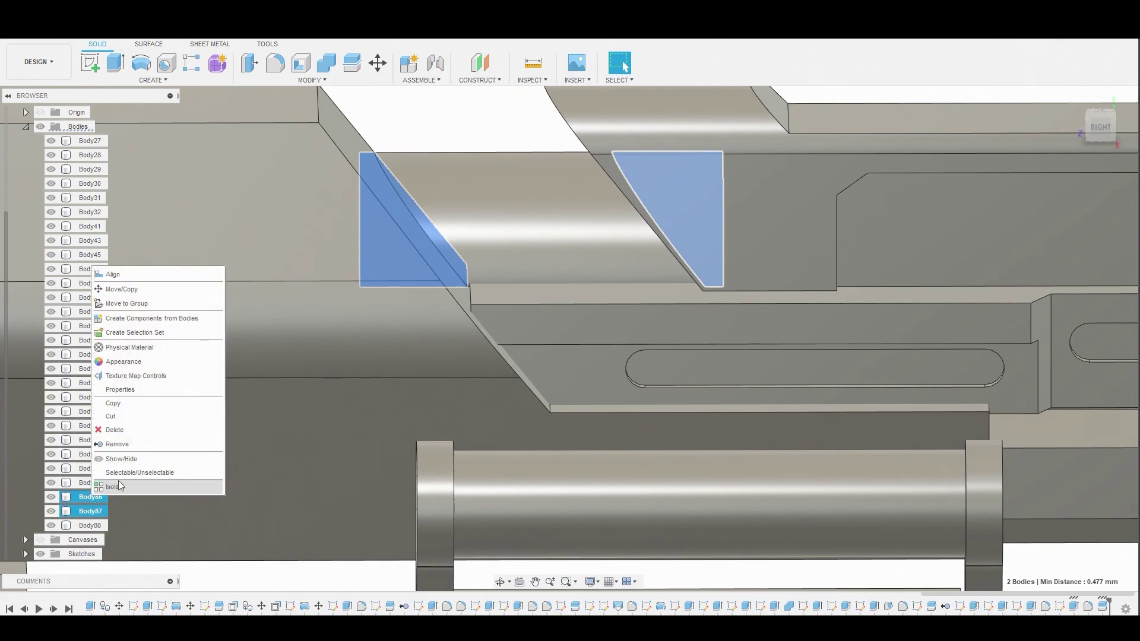
left_click(124, 448)
Show the reference canvases again, view from the right, and select the upper panel face
mouse_move(453, 326)
middle_mouse_down("shift")
mouse_move(439, 315)
mouse_move(450, 304)
mouse_move(448, 313)
middle_mouse_up("shift")
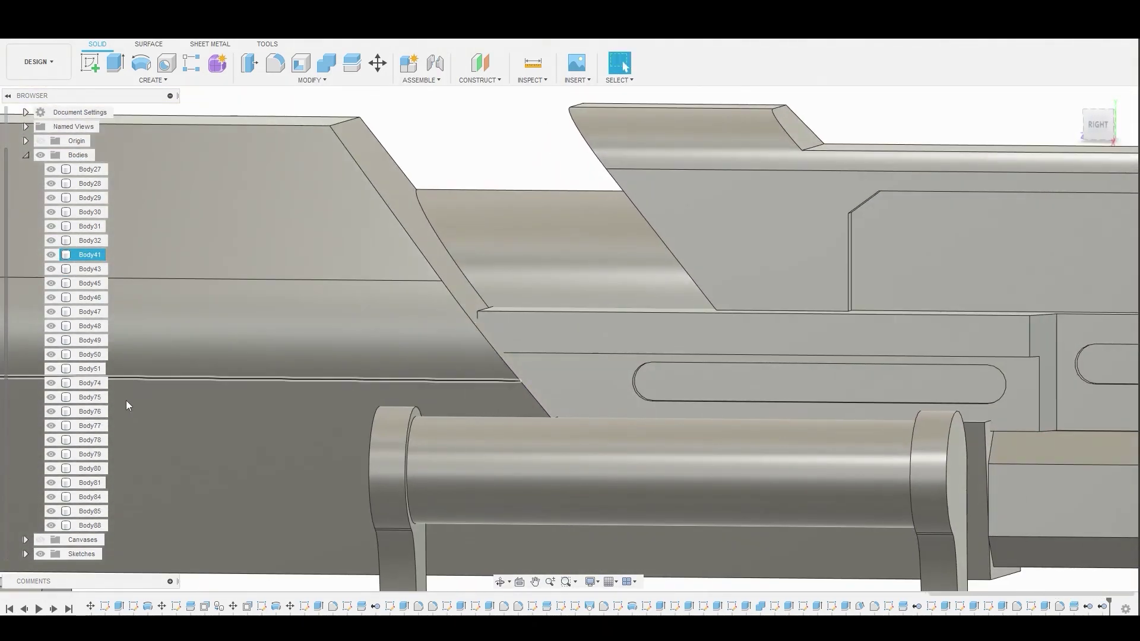
left_click(40, 540)
scroll(541, 237, "down", 5)
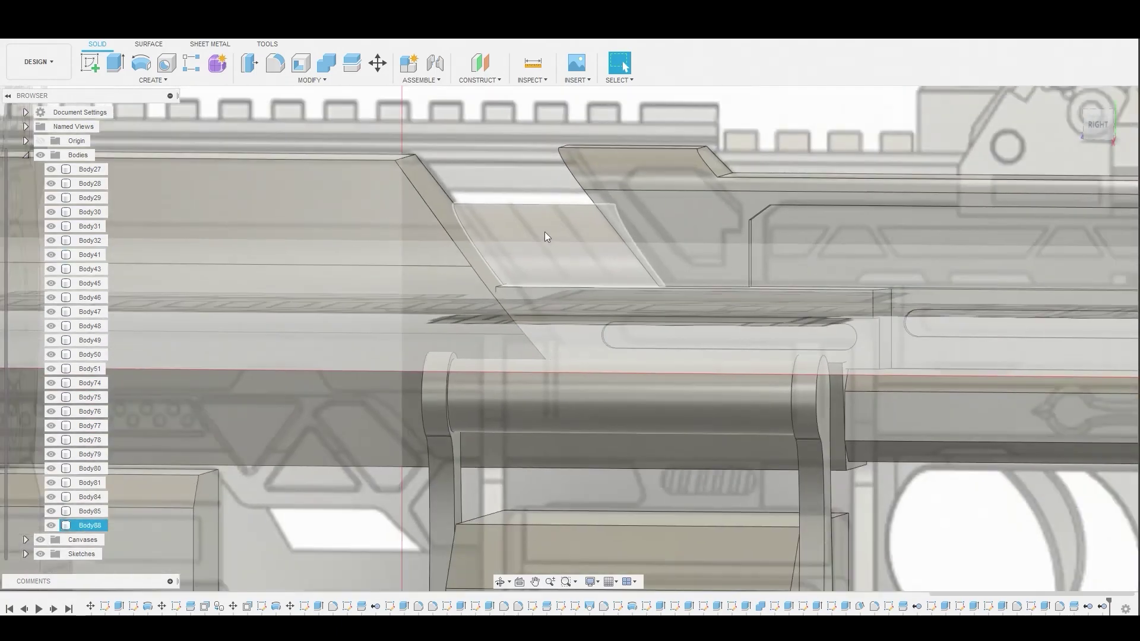
left_click(1102, 125)
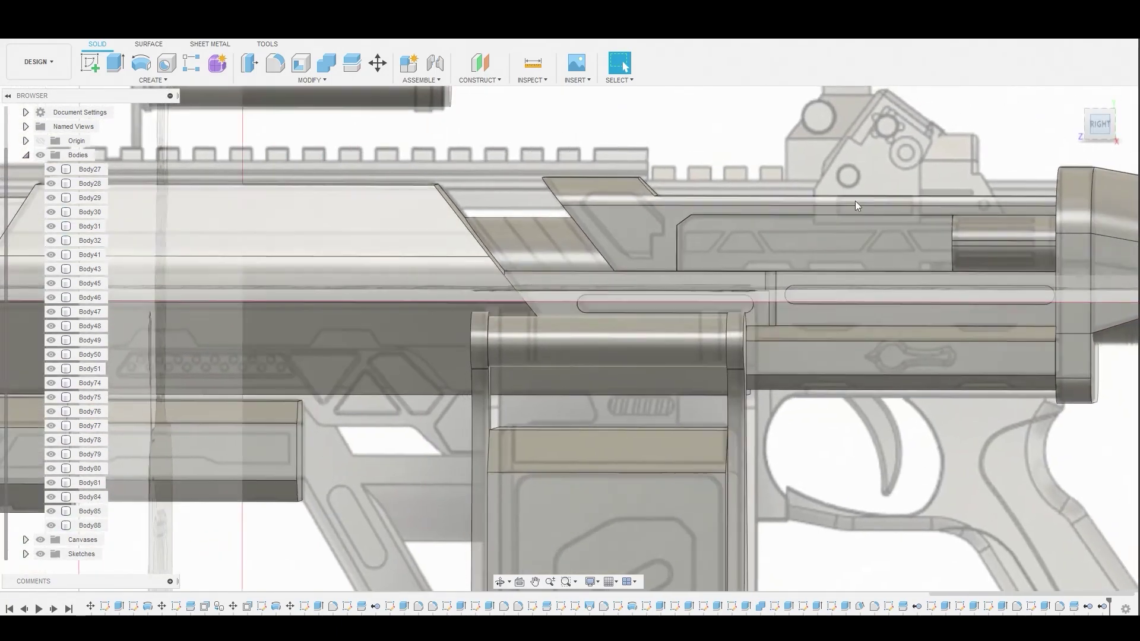
scroll(783, 263, "up", 6)
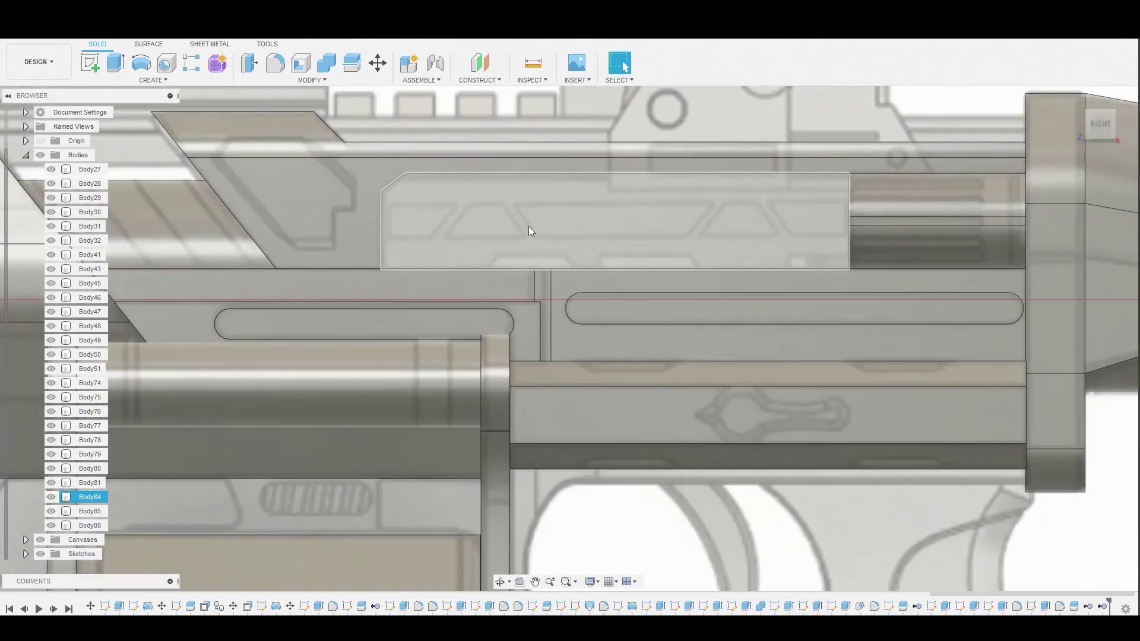
left_click(509, 236)
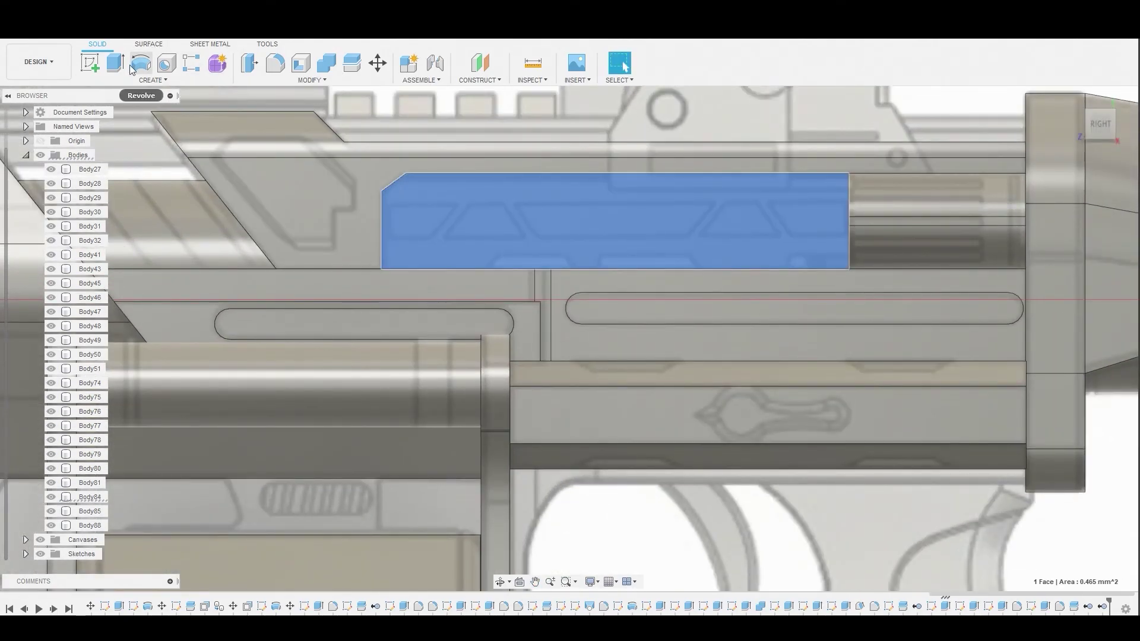
Start a sketch on the upper panel face and draw the first trapezoid notch on the top edge
left_click(88, 64)
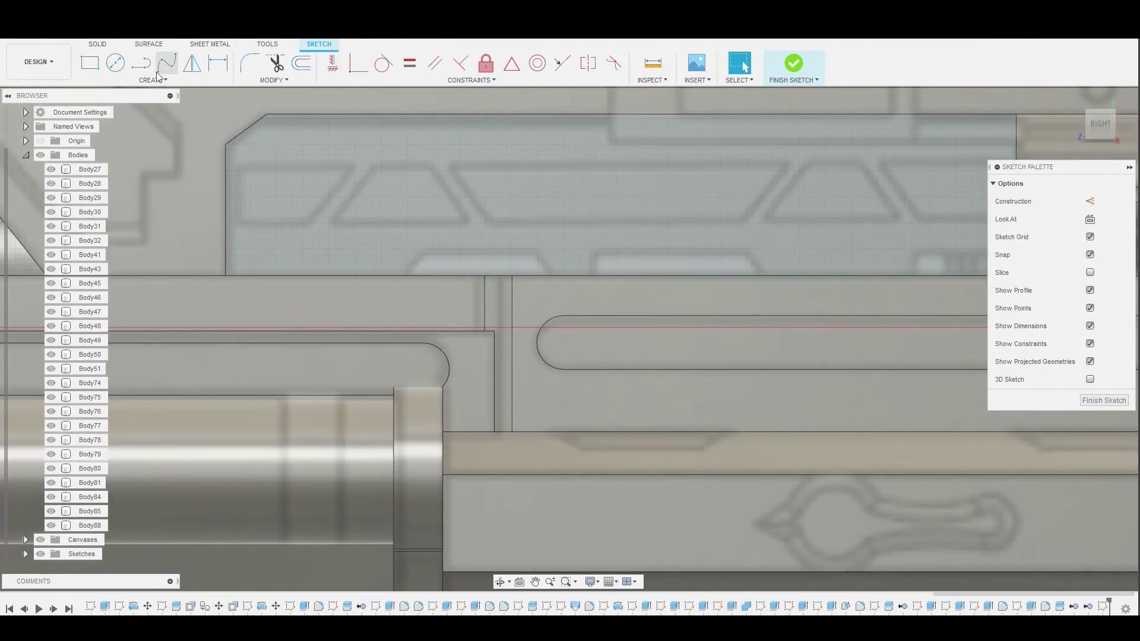
scroll(414, 273, "up", 3)
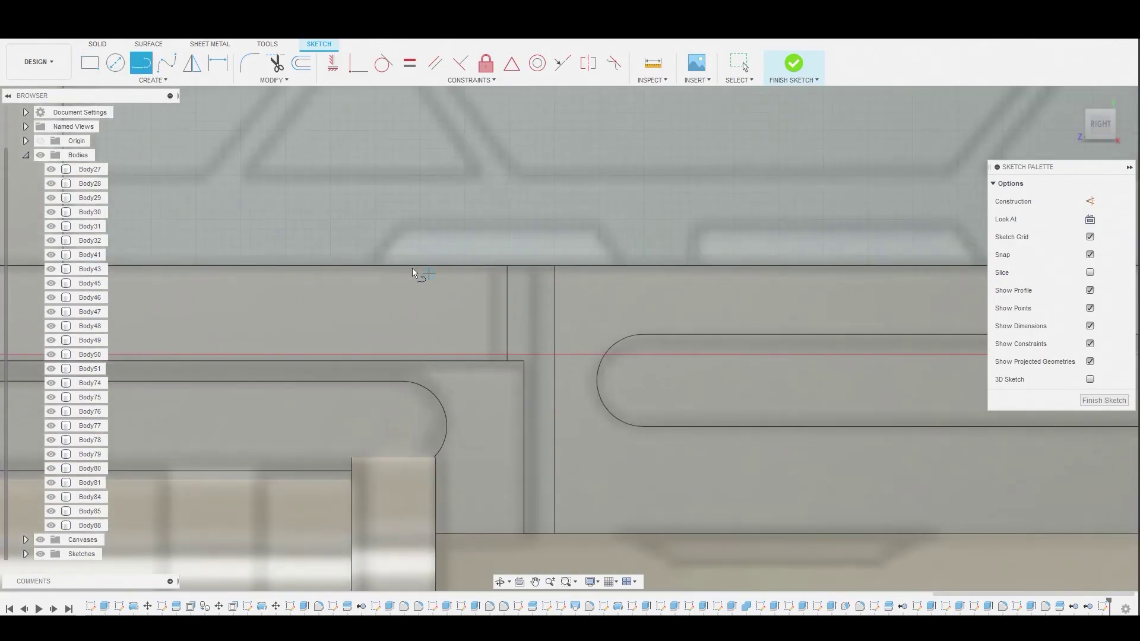
left_click(368, 265)
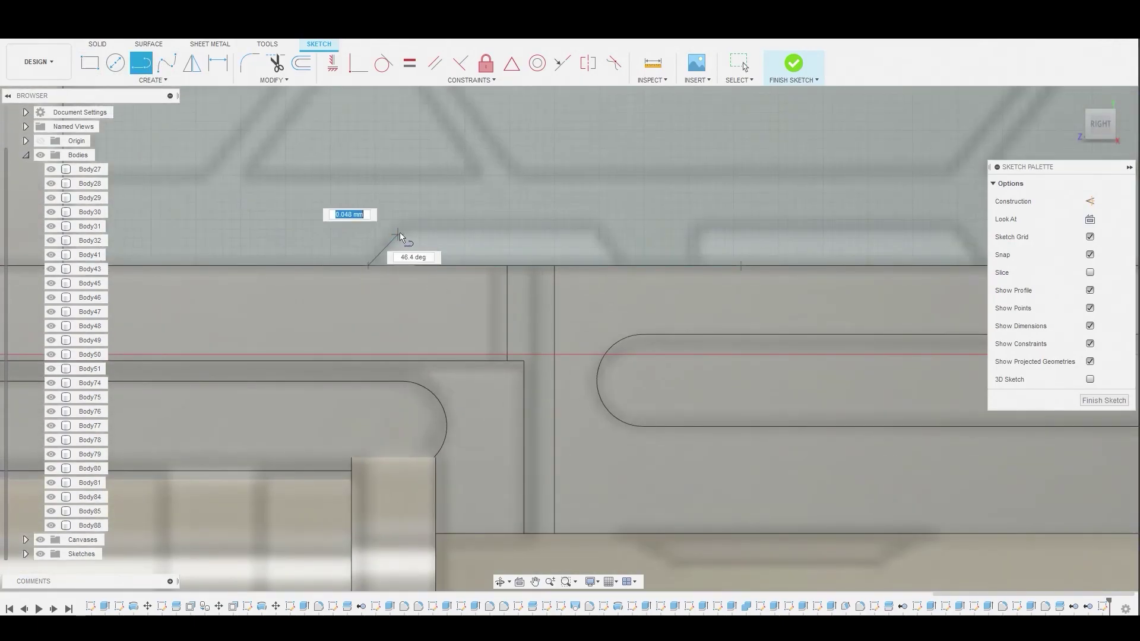
left_click(593, 226)
left_click(618, 269)
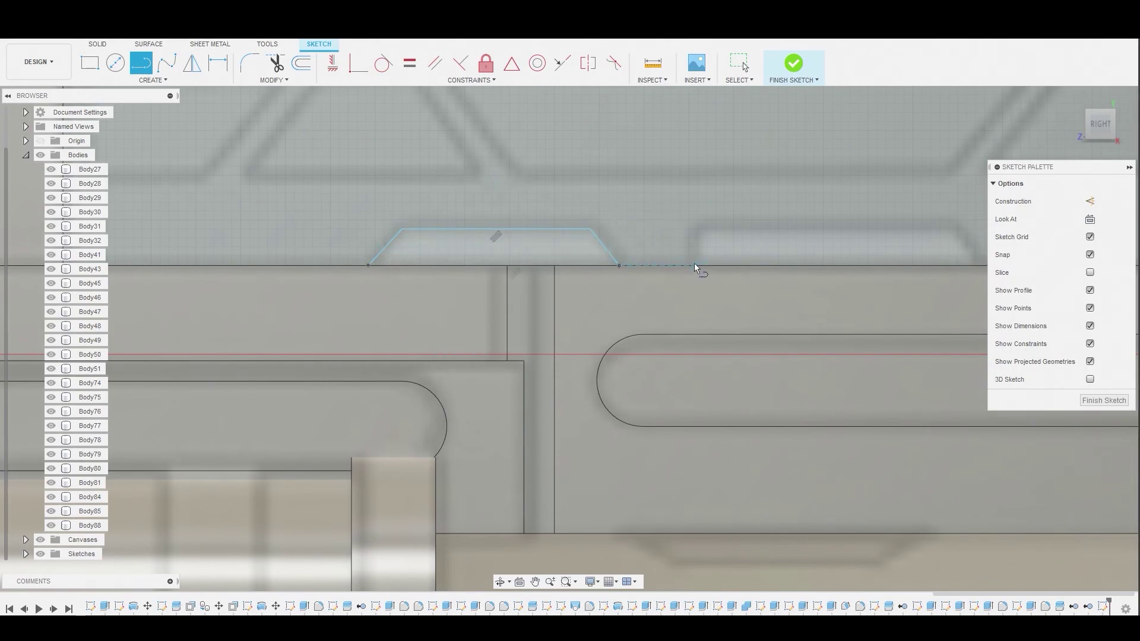
Draw the second notch with a vertical side, a top line and a slanted side
middle_click_drag(698, 264, 493, 240)
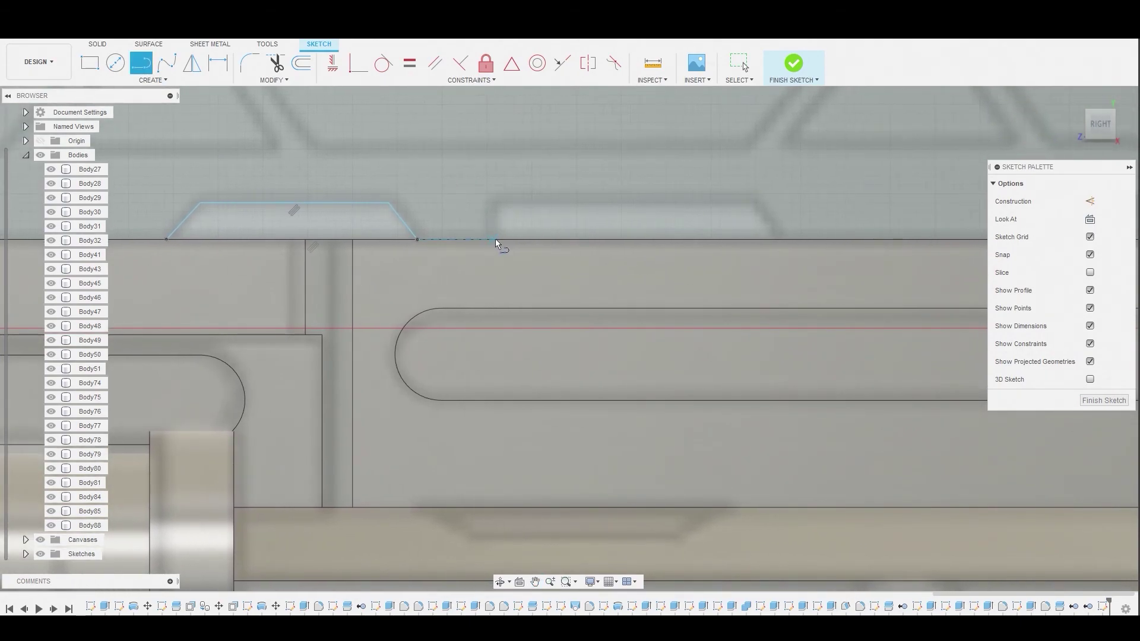
left_click(493, 239)
left_click(493, 203)
left_click(756, 203)
left_click(778, 240)
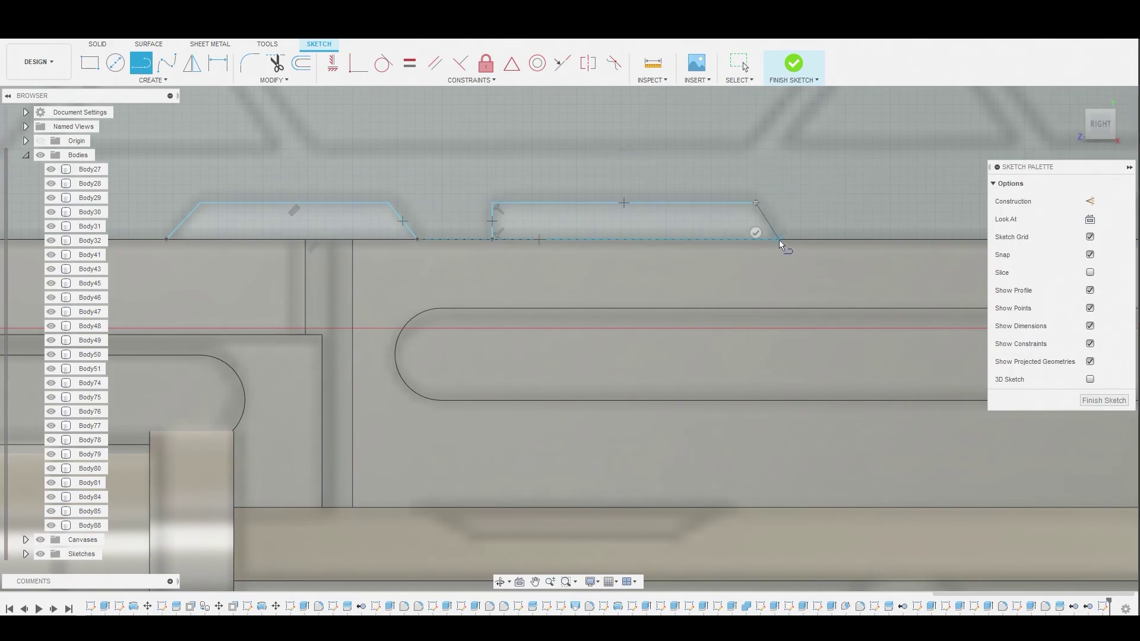
Draw the third, small rectangular notch outline and stop the line tool
scroll(780, 199, "down", 1)
scroll(780, 200, "down", 2)
middle_click_drag(780, 199, 604, 214)
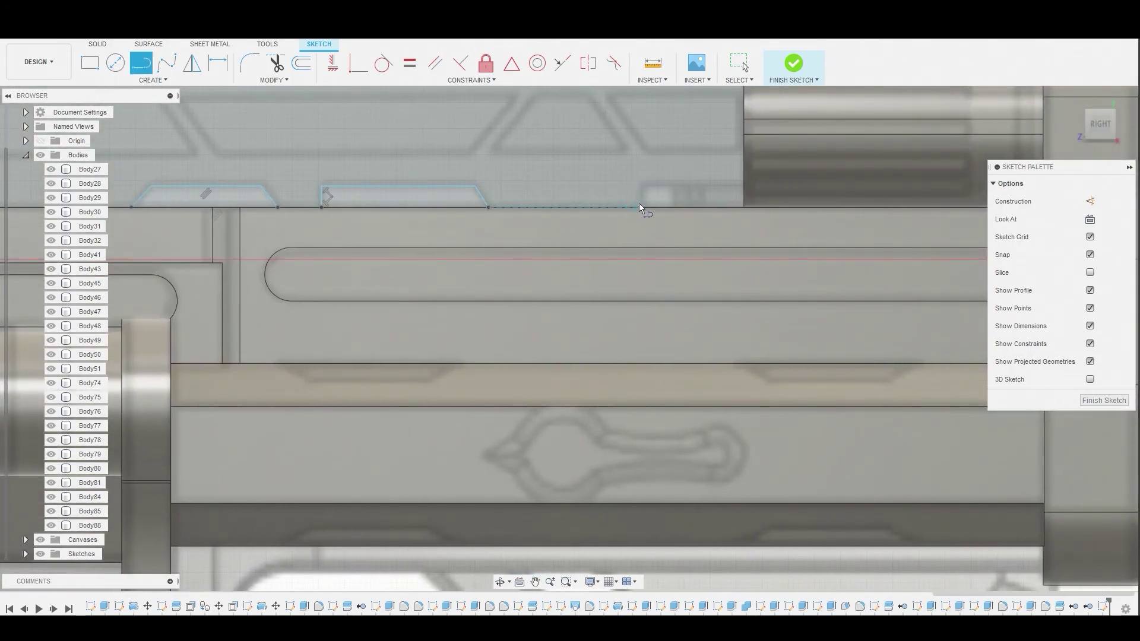
left_click(643, 186)
right_click(711, 165)
left_click(710, 179)
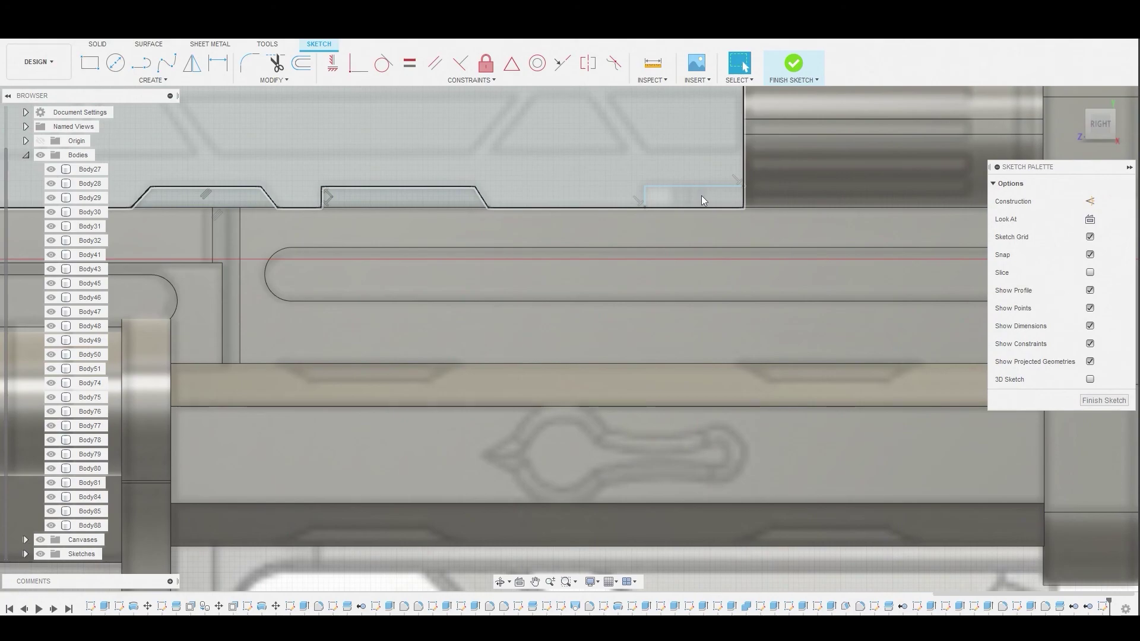
left_click(743, 187)
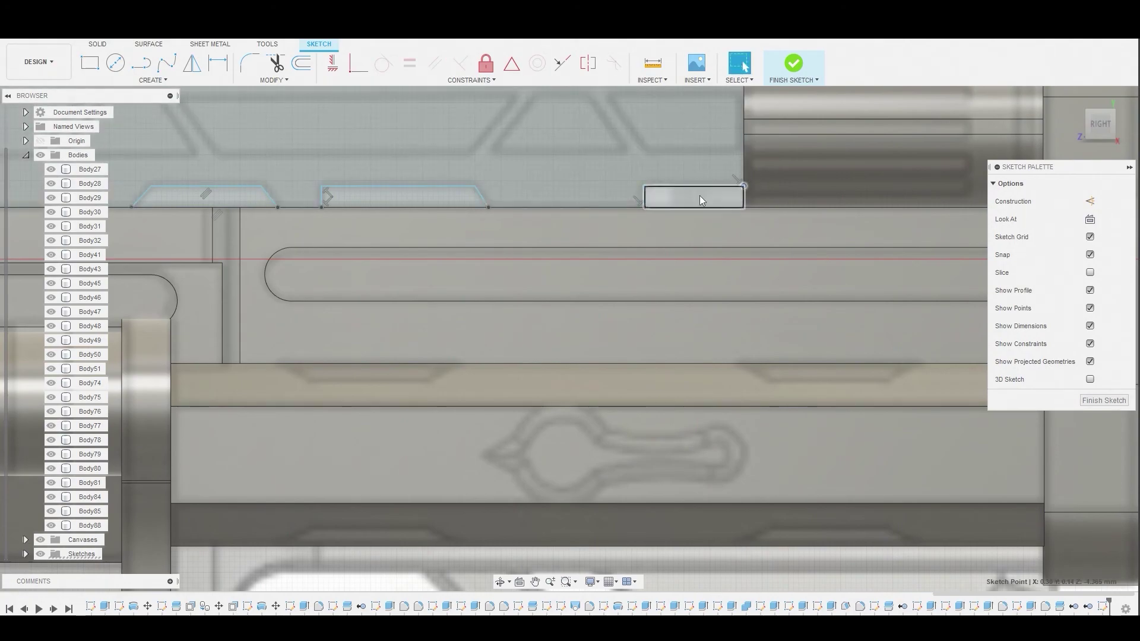
Select the rectangular notch and both trapezoid profiles together
left_click(698, 196)
left_click(431, 198, "shift")
left_click(223, 197, "shift")
right_click(243, 190)
left_click(241, 190)
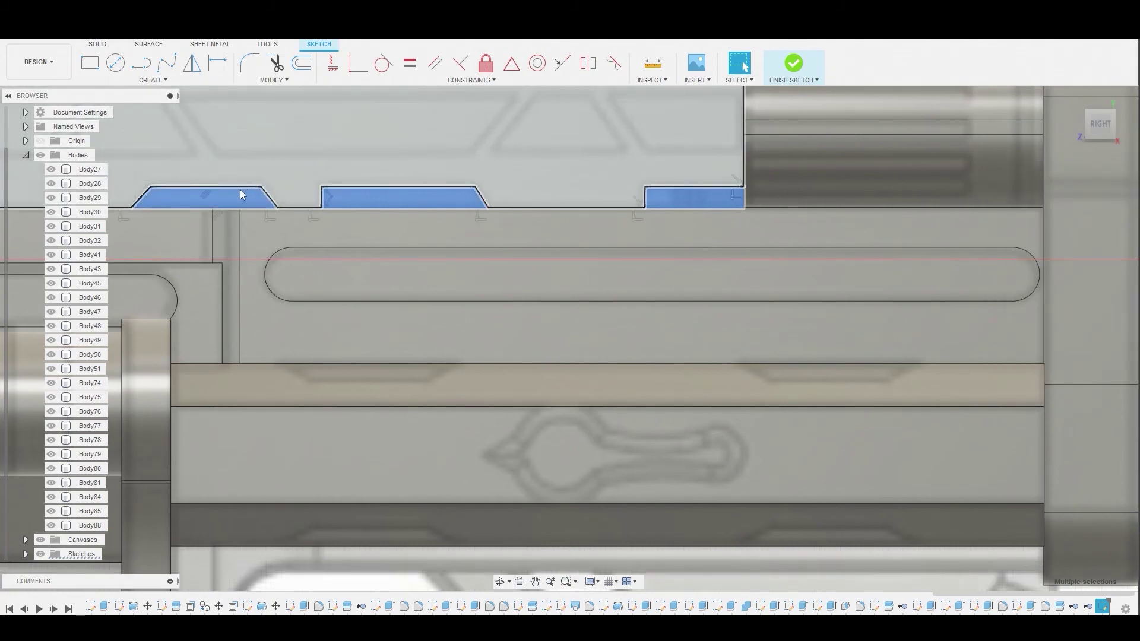
key("e")
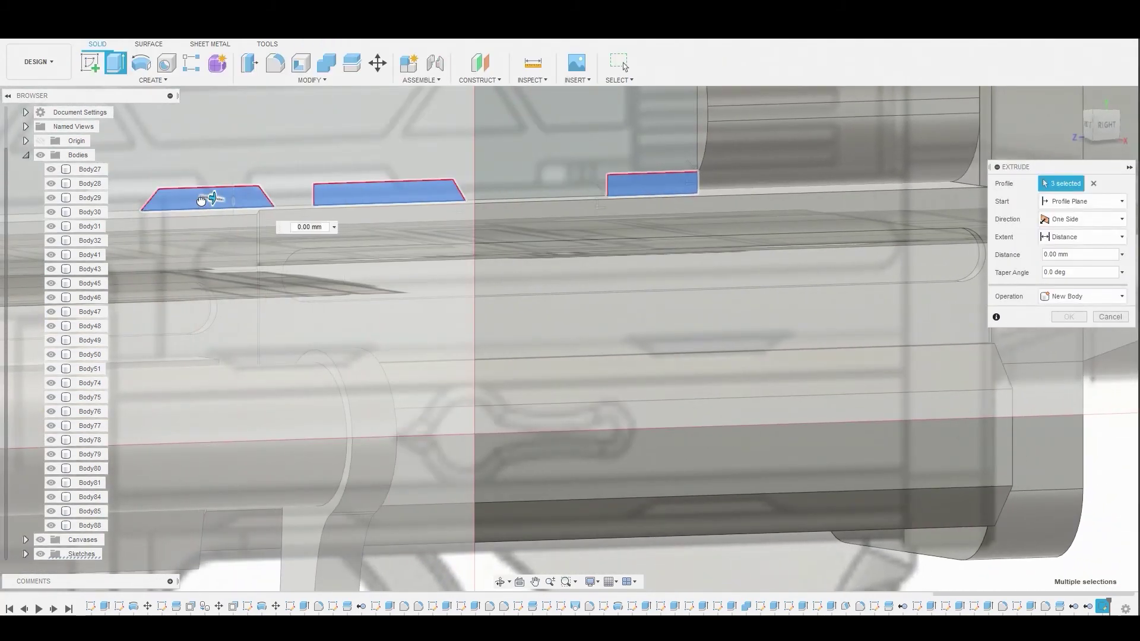
Cut the three notch profiles 0.872 mm into the top edge and hide the canvases
left_click_drag(207, 199, 11, 168)
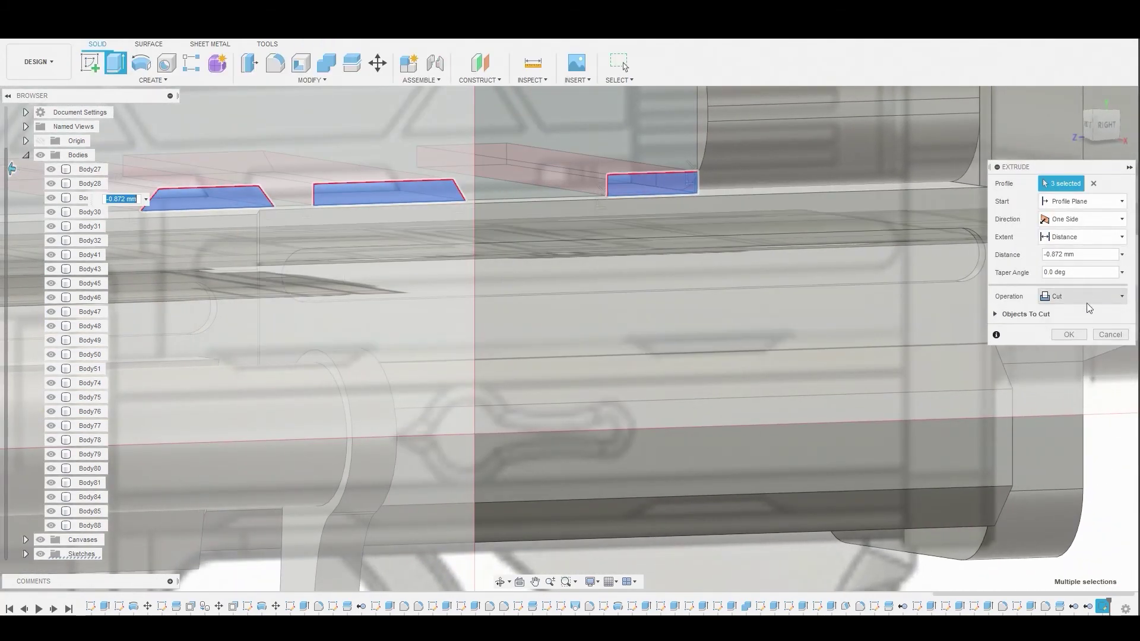
left_click(1067, 335)
scroll(727, 208, "up", 5)
middle_click_drag(727, 208, 698, 205, "shift")
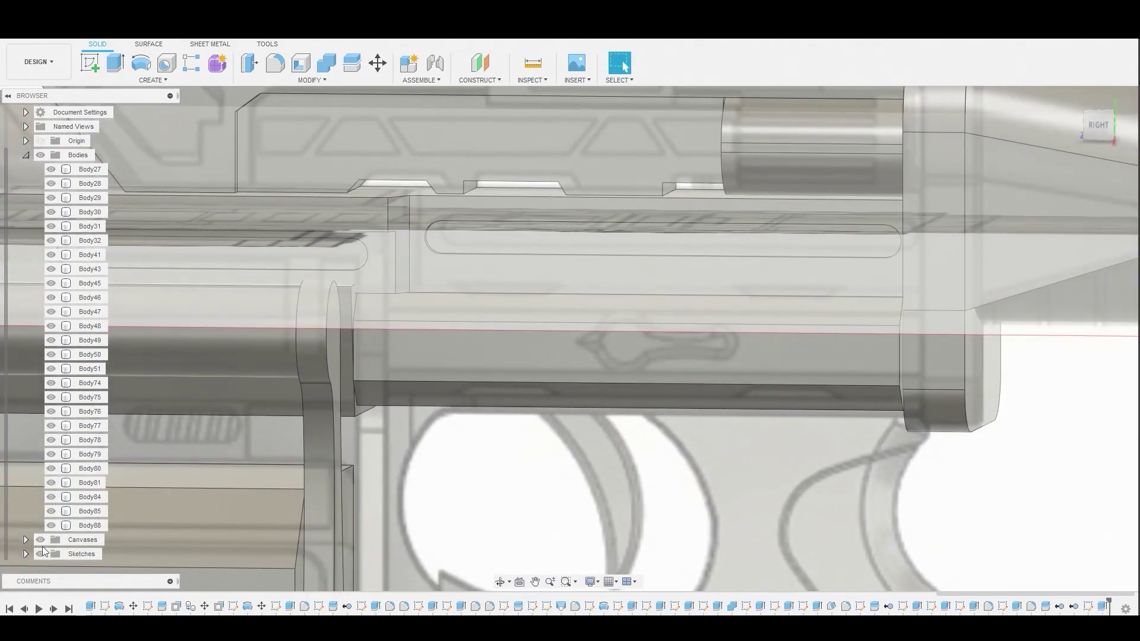
left_click(41, 540)
scroll(546, 263, "down", 4)
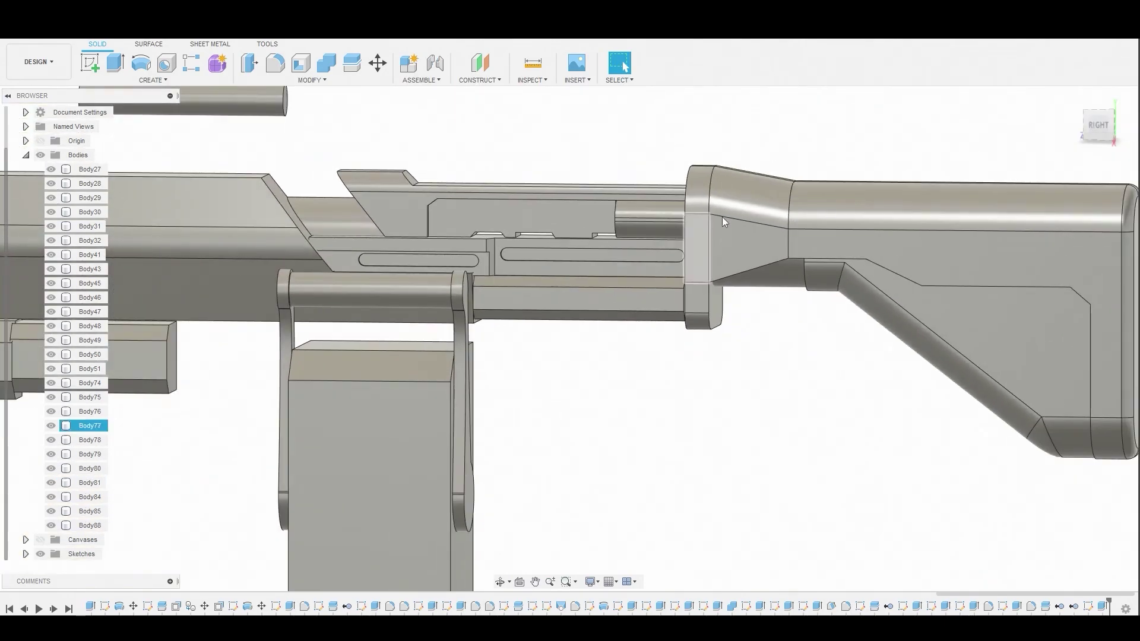